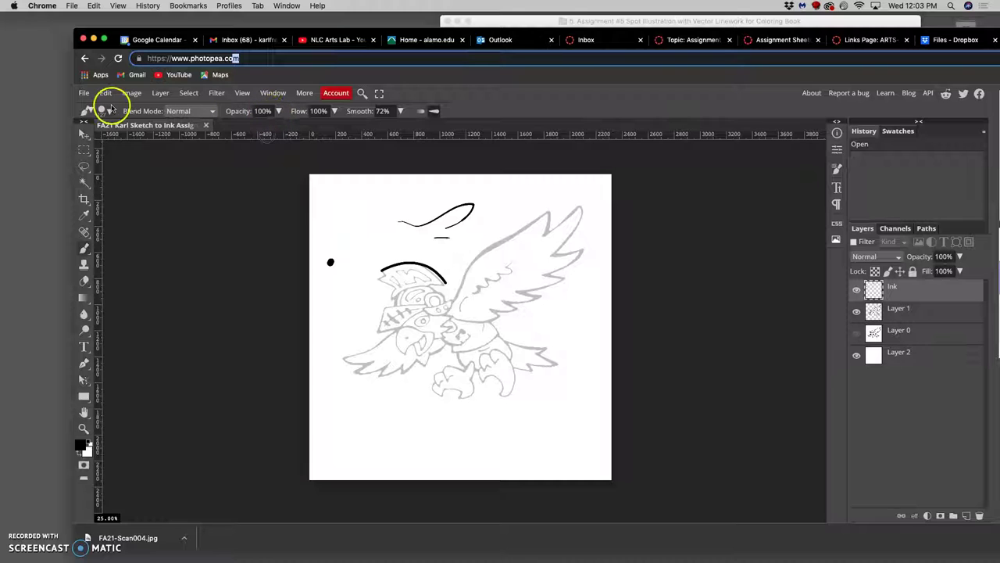
- Set the brush size to 50 px and the stroke smoothing to 70%
click(110, 111)
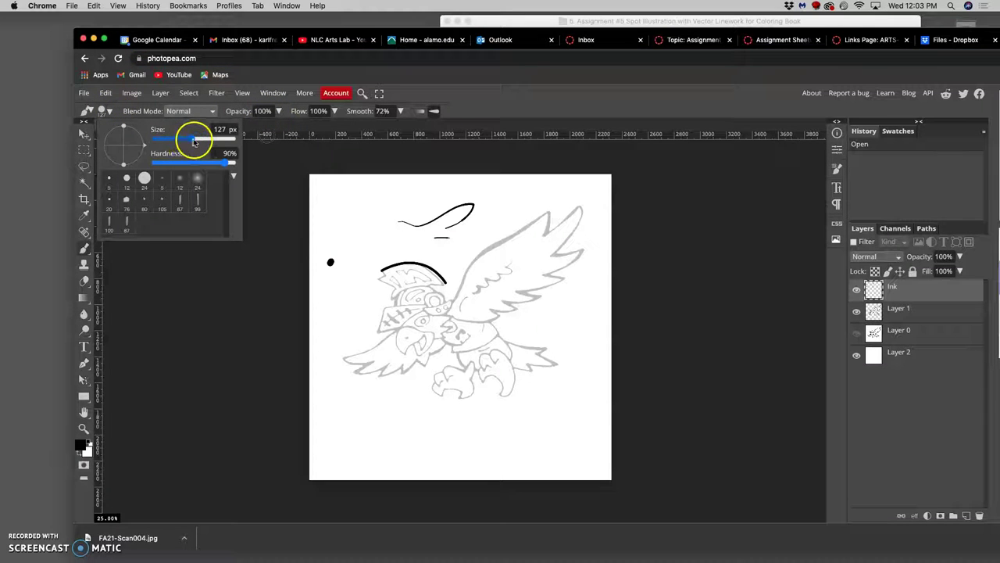
drag(192, 138, 180, 139)
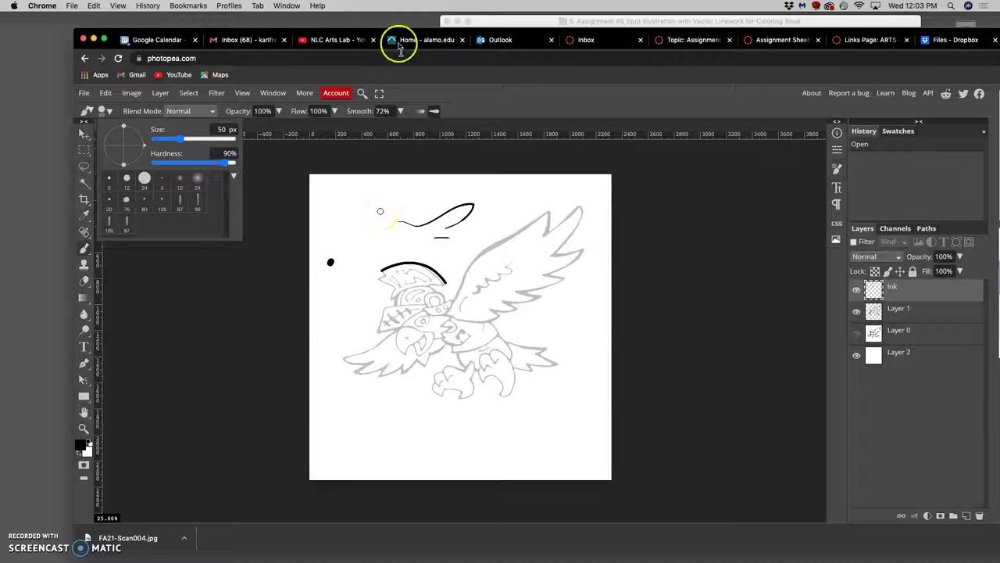
click(400, 111)
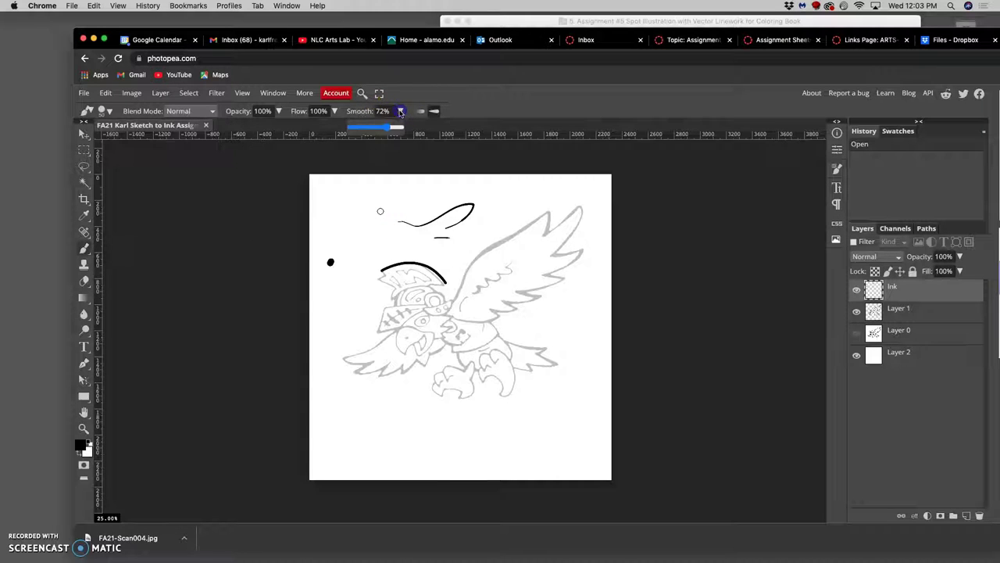
drag(393, 128, 384, 132)
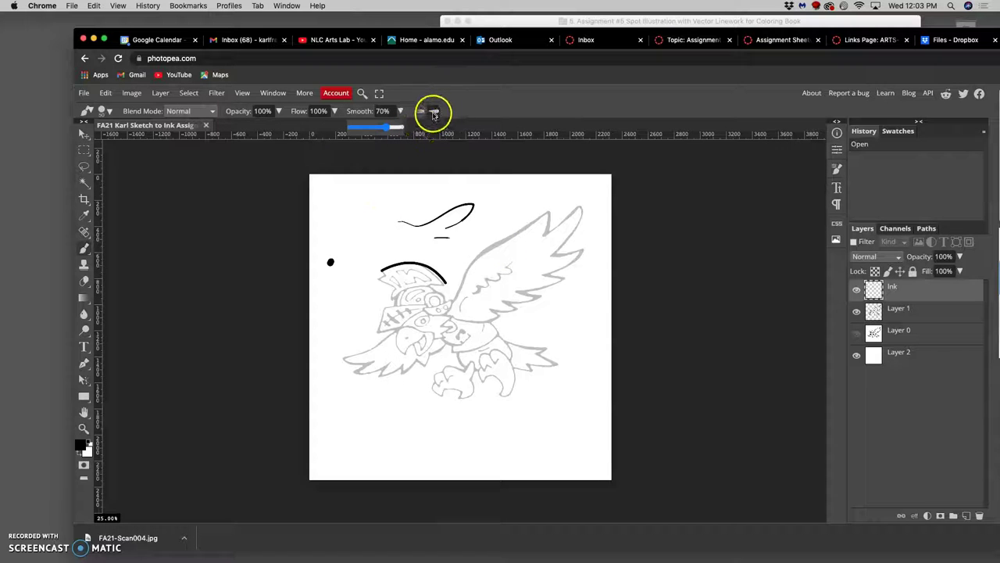
- Try a long wavy test stroke in the blank area around the helmet and undo it
click(336, 206)
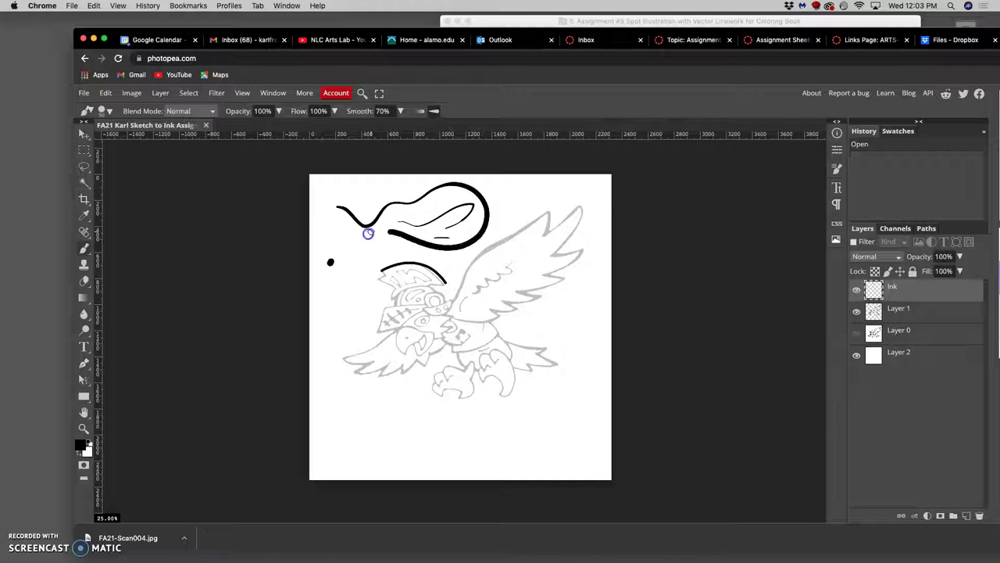
mouse_move(347, 284)
mouse_down()
mouse_move(333, 323)
mouse_move(358, 331)
mouse_move(353, 347)
mouse_move(311, 364)
mouse_up()
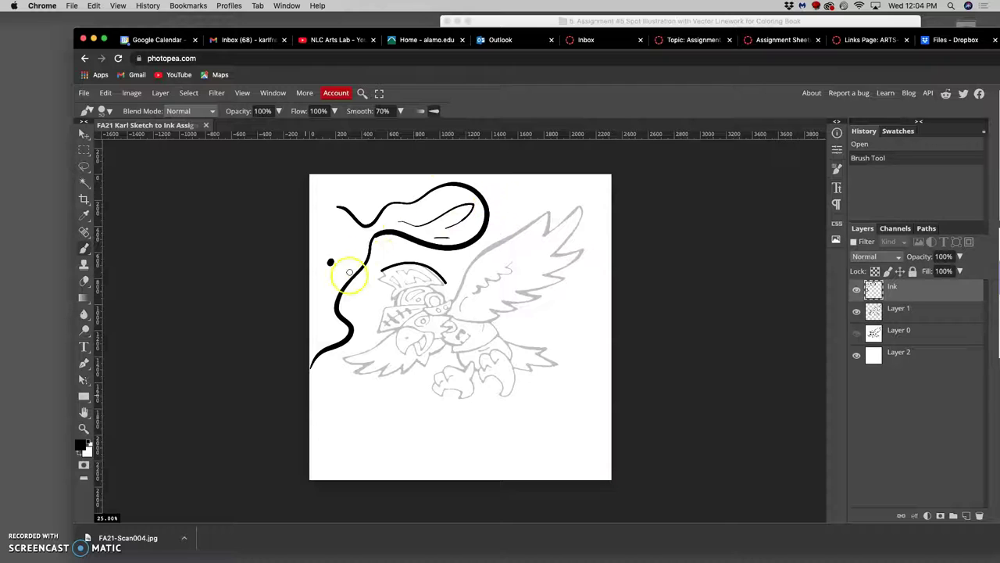
key(ctrl+z)
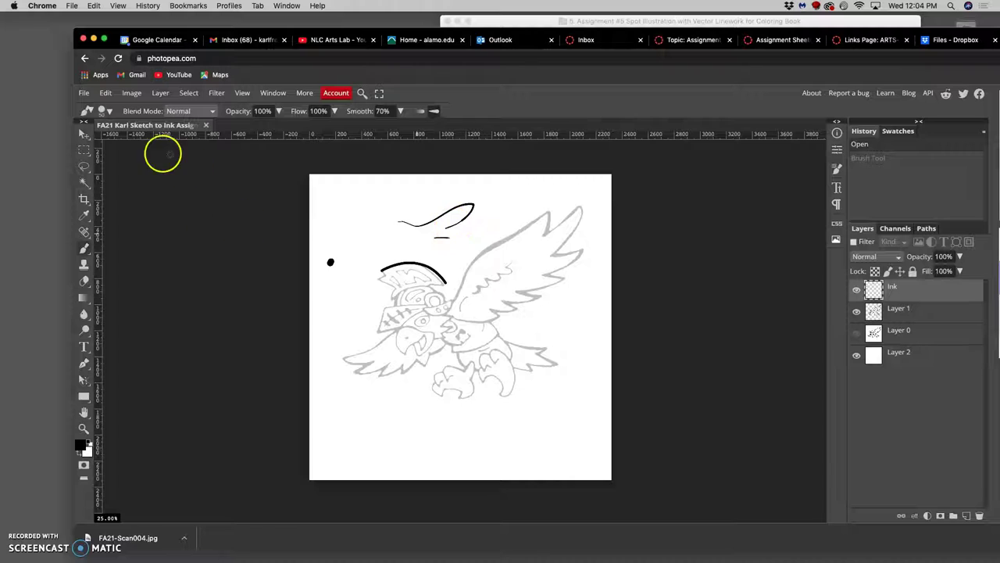
- Lasso the stray test marks above the helmet on the Ink layer, delete them and clear the selection
click(83, 166)
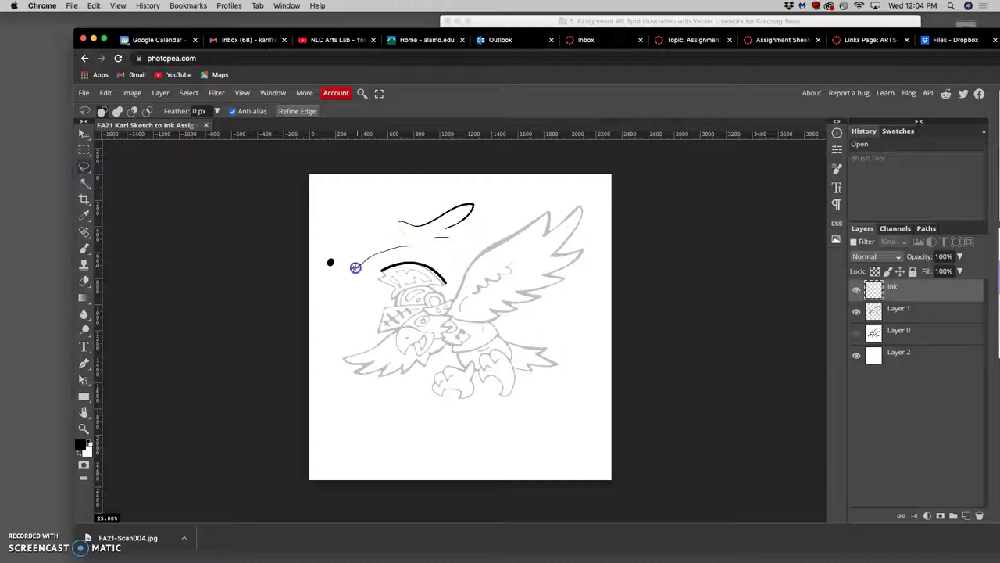
mouse_move(479, 195)
mouse_down()
mouse_move(477, 234)
mouse_move(450, 258)
mouse_move(416, 248)
mouse_up()
key(Delete)
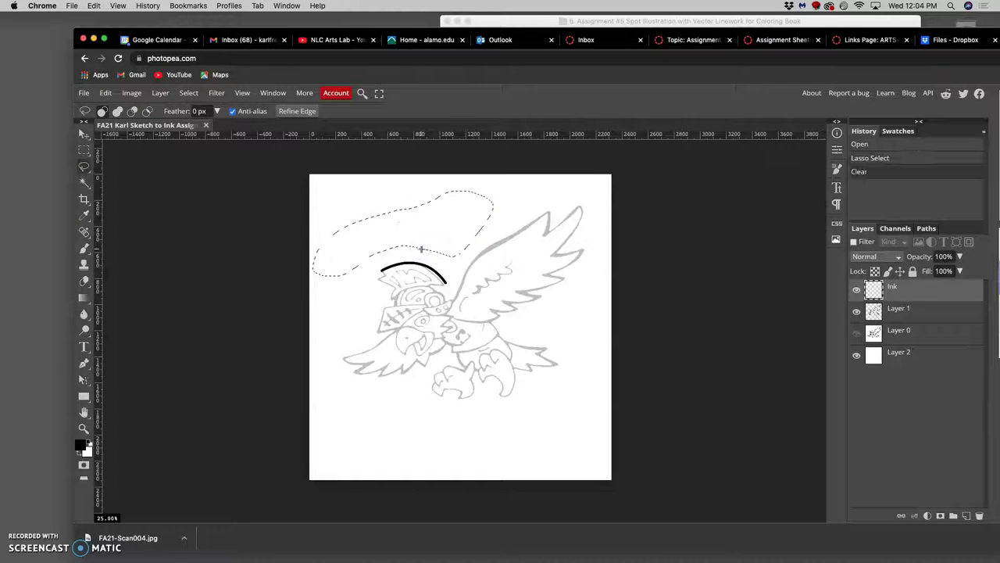
click(857, 311)
click(856, 311)
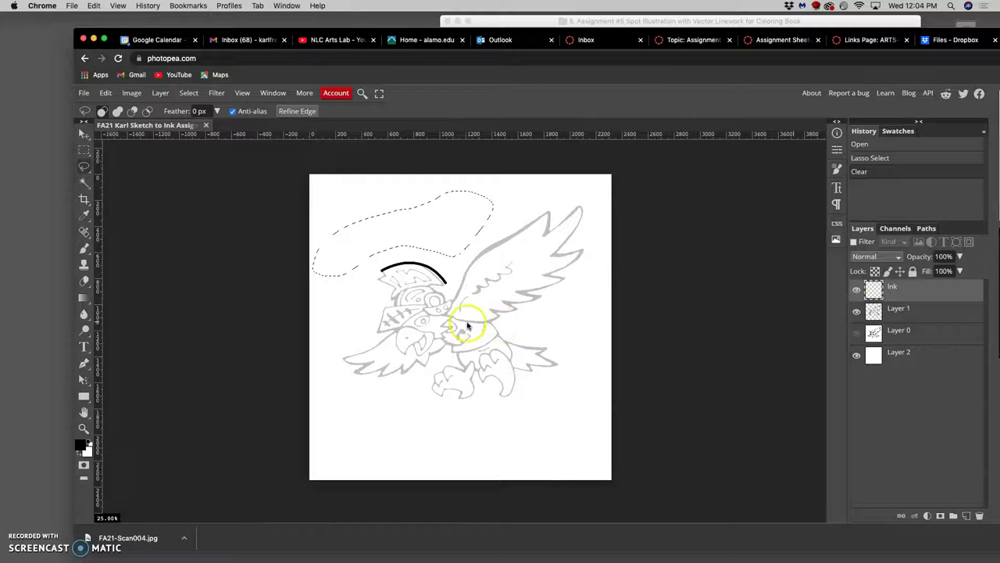
scroll(444, 324, up, 4)
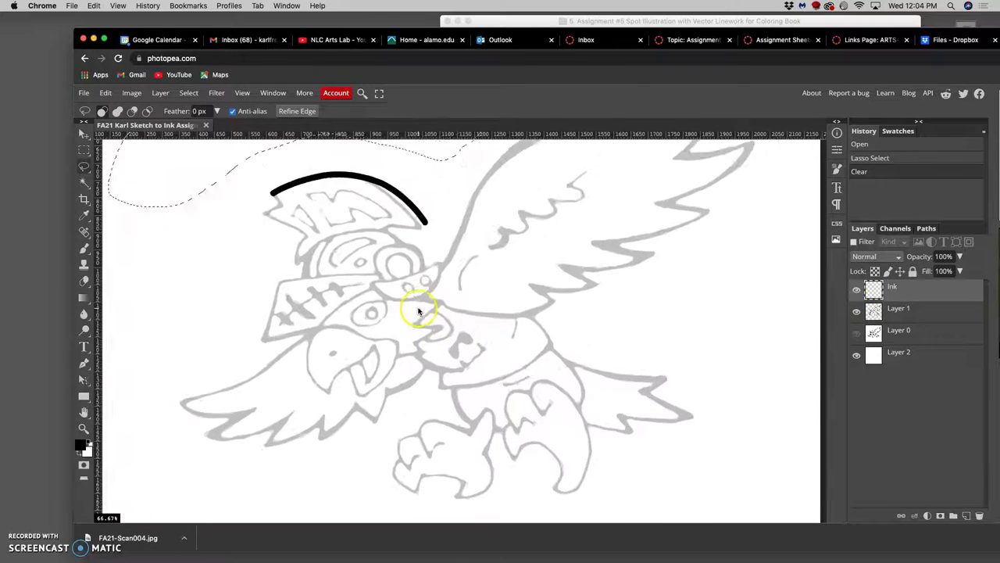
scroll(404, 288, left, 2)
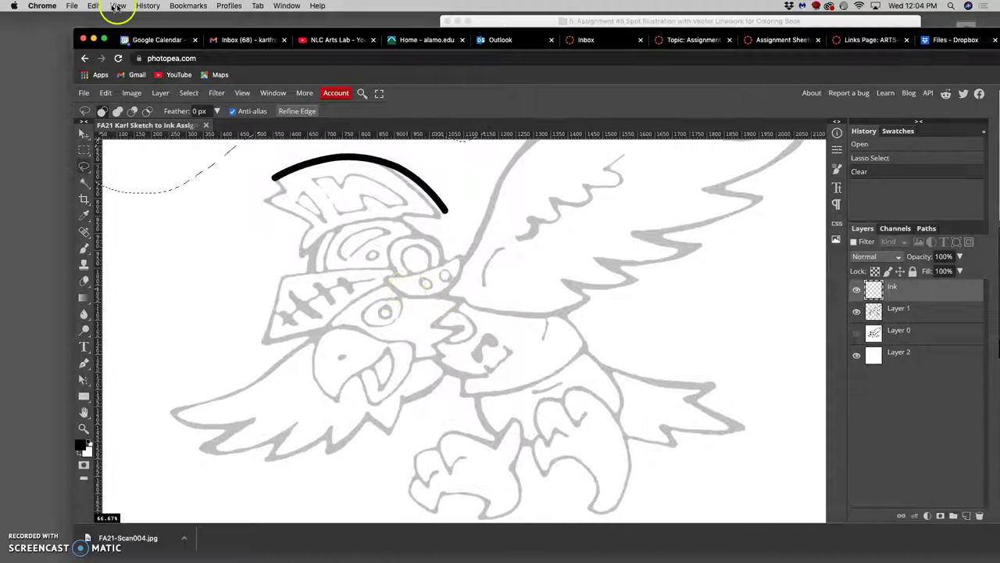
click(279, 190)
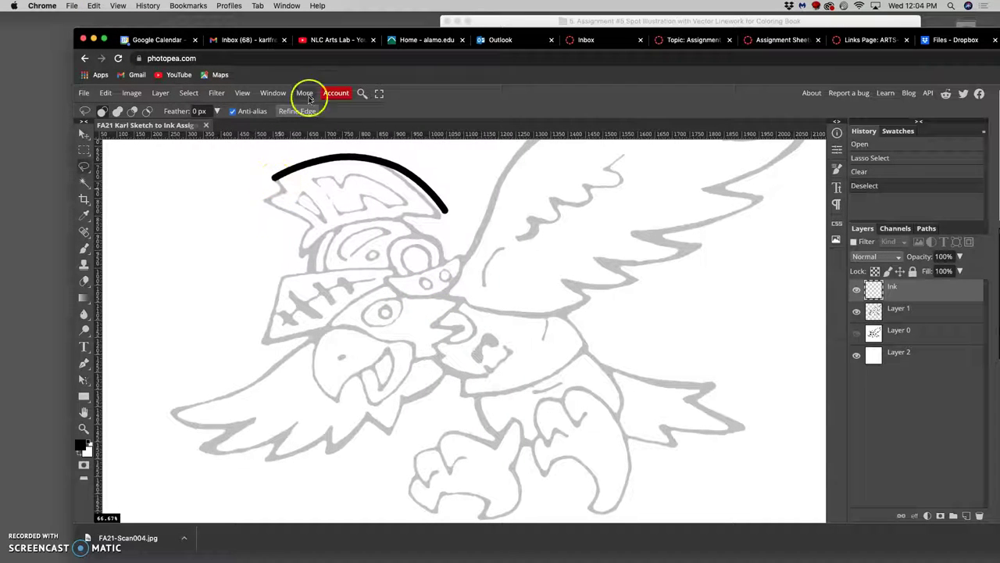
click(273, 179)
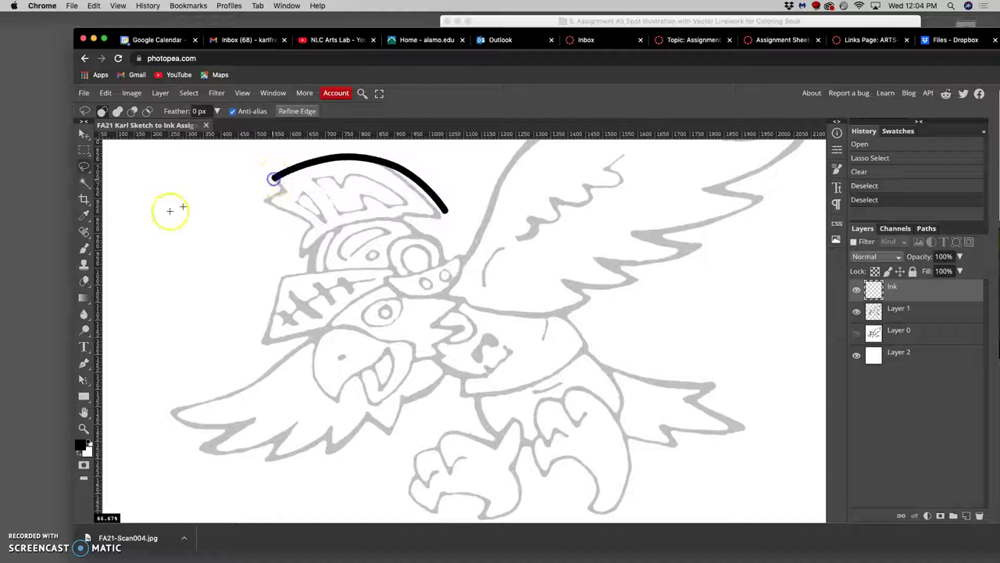
- Try to ink the helmet crest's jagged front edge with the Brush, starting at the end of the curved line, and undo the last stroke
click(83, 249)
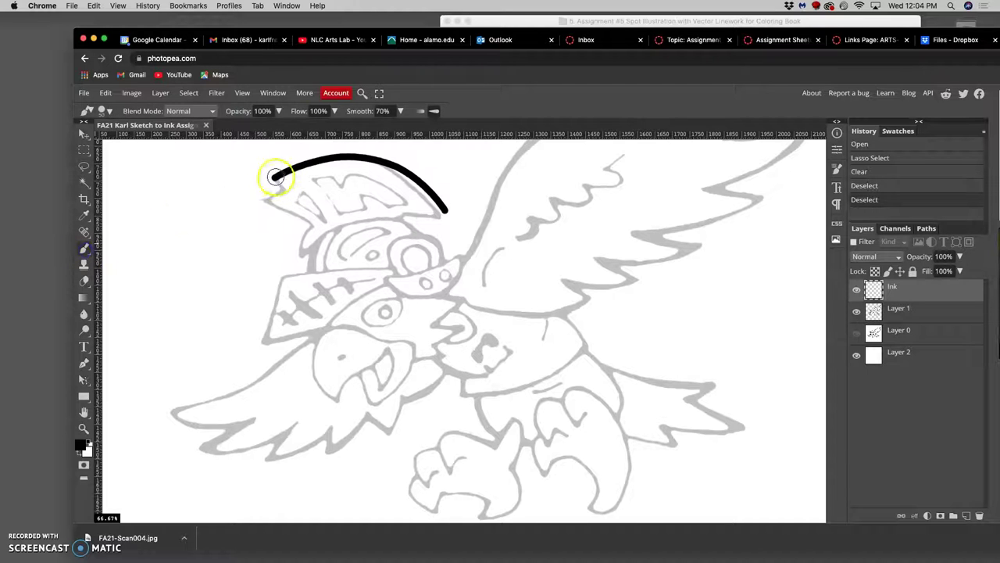
drag(275, 177, 275, 178)
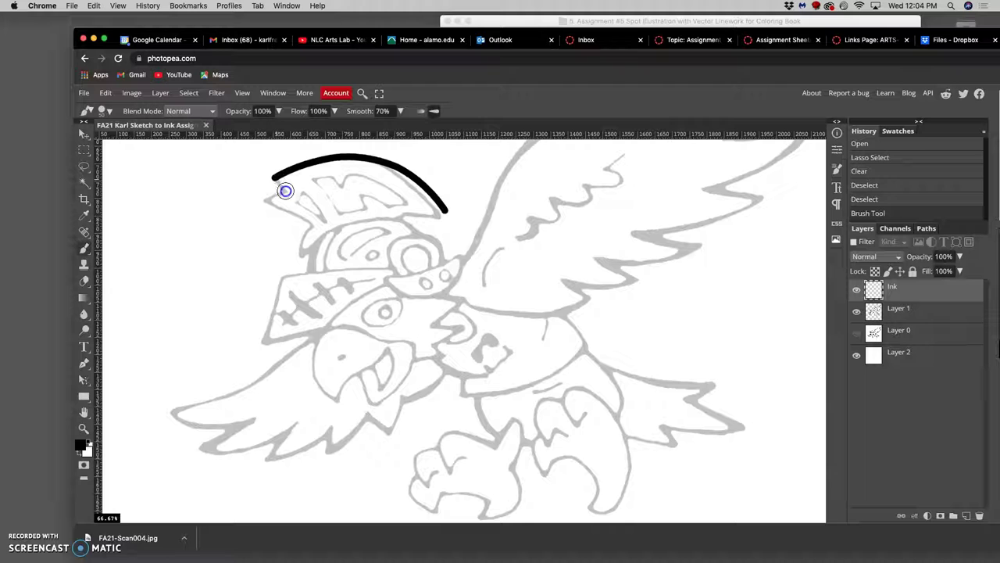
mouse_move(279, 183)
mouse_down()
mouse_move(284, 190)
mouse_move(275, 178)
mouse_up()
key(super+d)
drag(276, 179, 290, 195)
key(super+z)
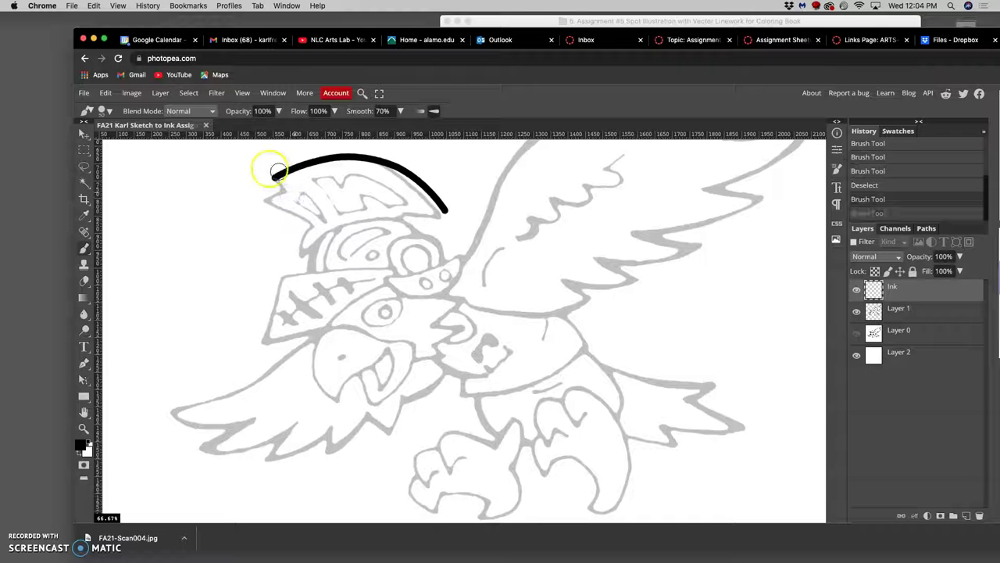
- Resample the image to 300 DPI with its dimensions shown in inches
key(super+minus)
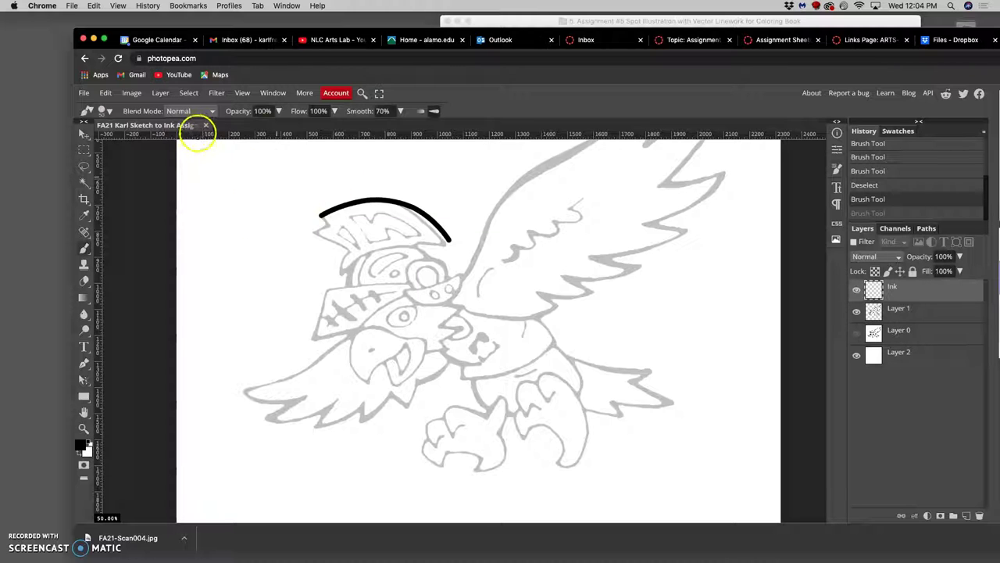
click(133, 94)
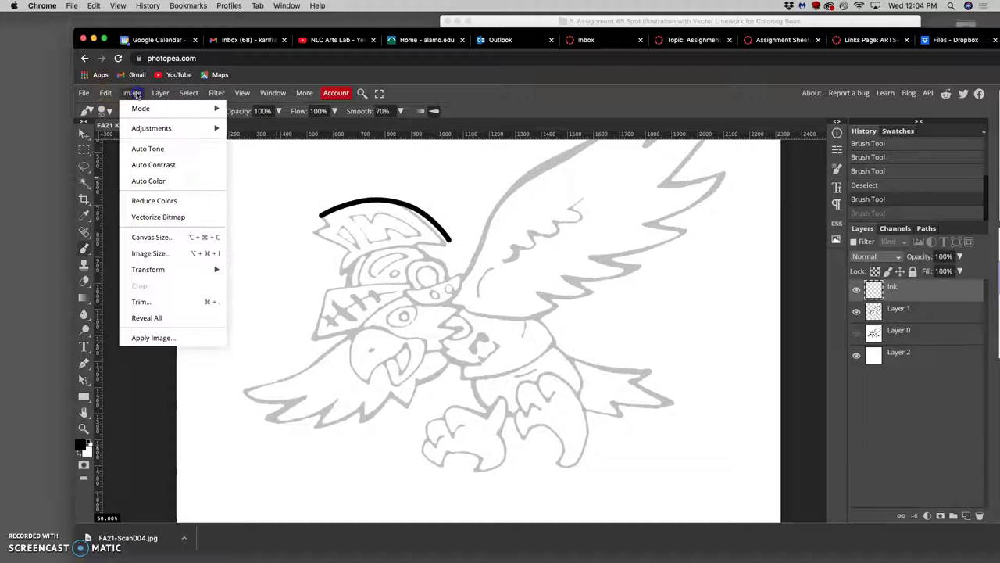
click(149, 253)
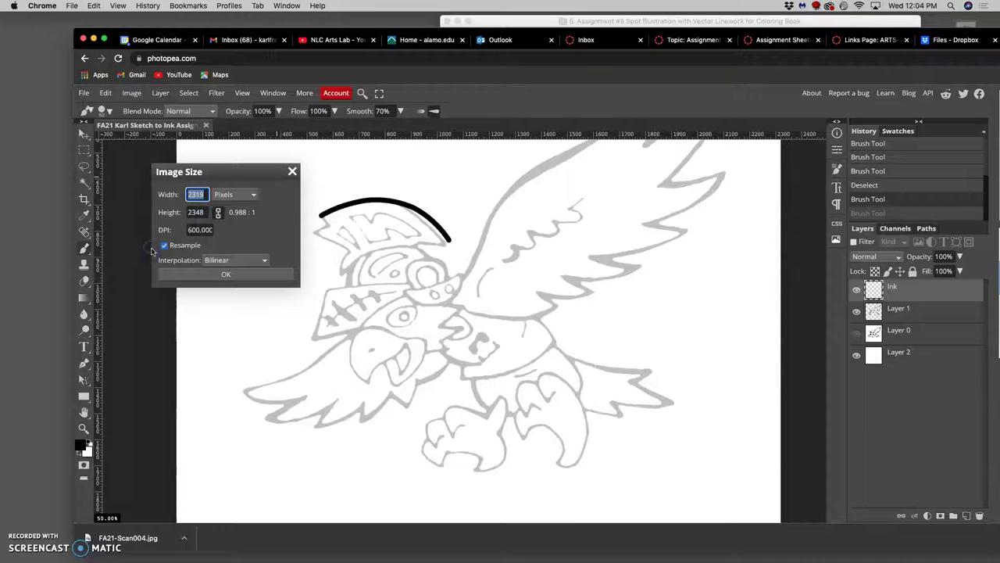
double_click(188, 230)
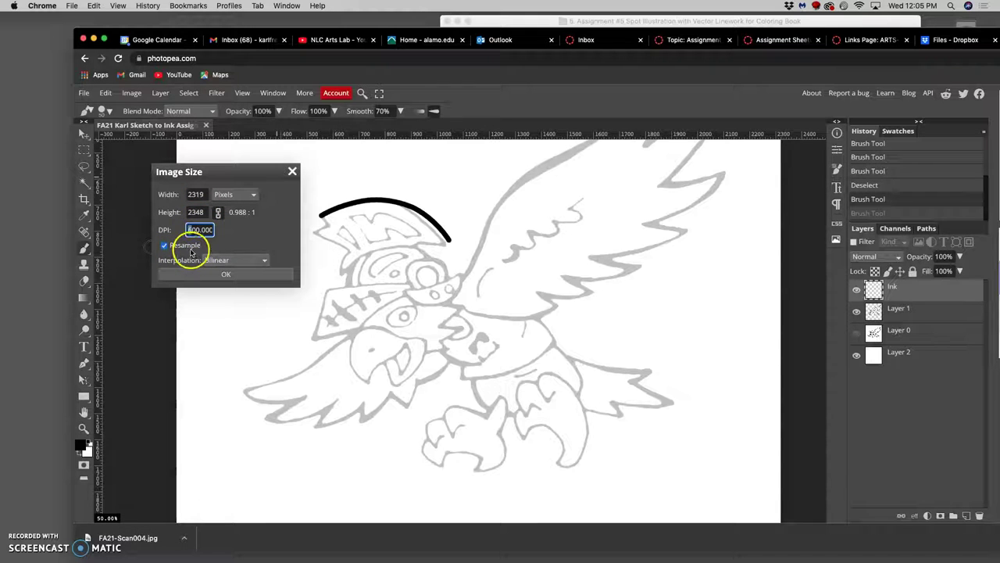
click(235, 195)
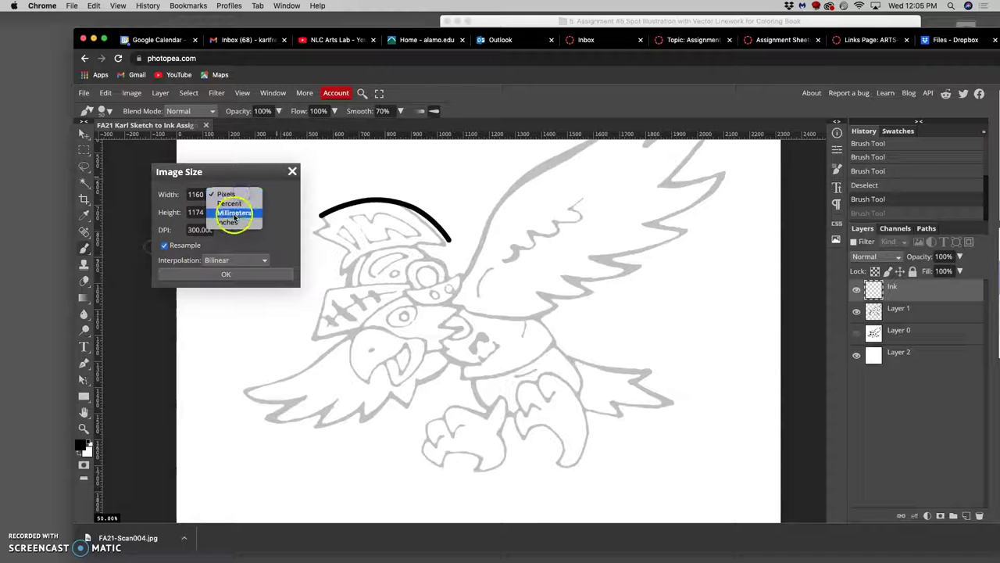
click(233, 223)
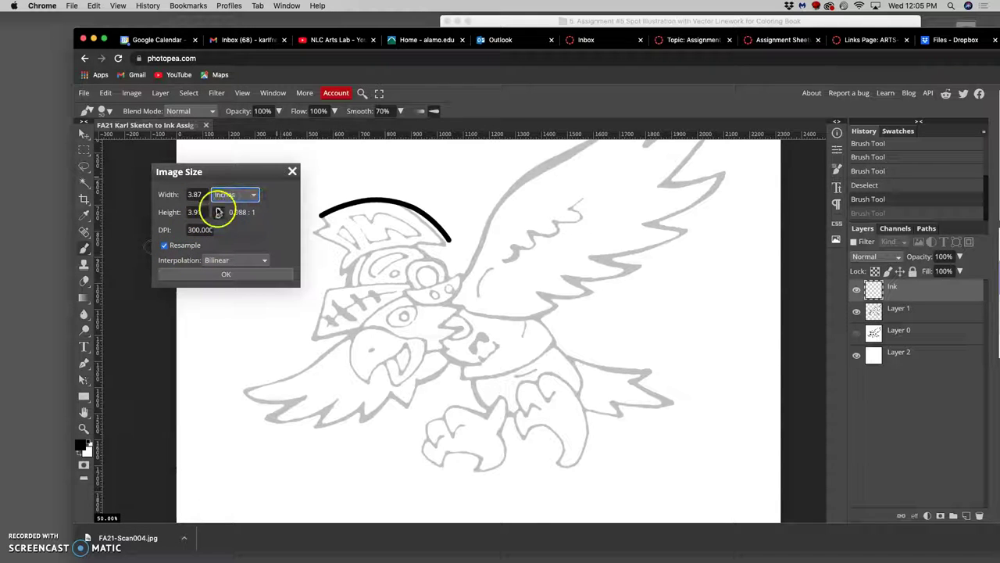
click(229, 276)
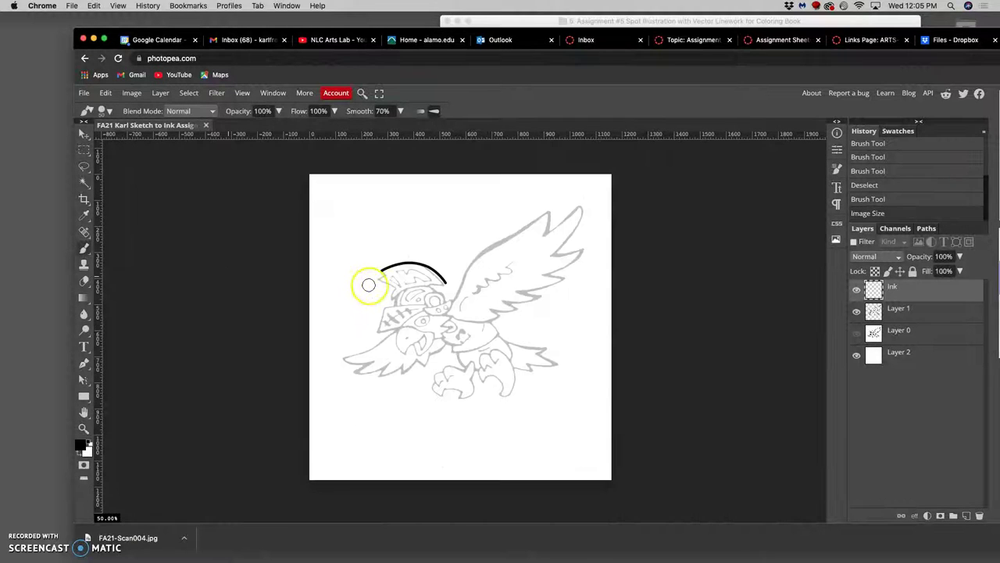
- Set the brush size to 25 px for inking the helmet
key(super+equal)
key(super+equal)
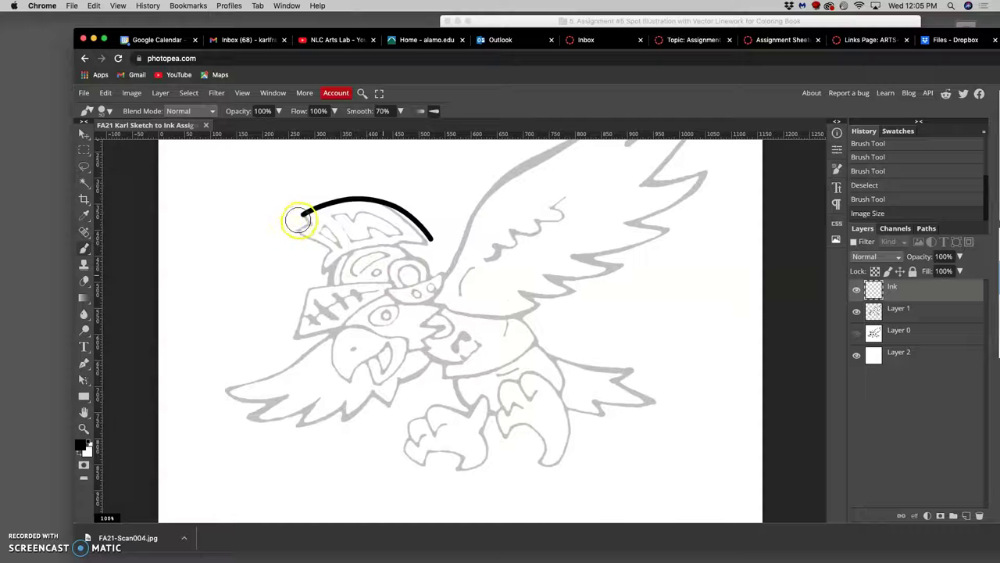
key(super+equal)
scroll(305, 219, up, 3)
scroll(305, 219, left, 3)
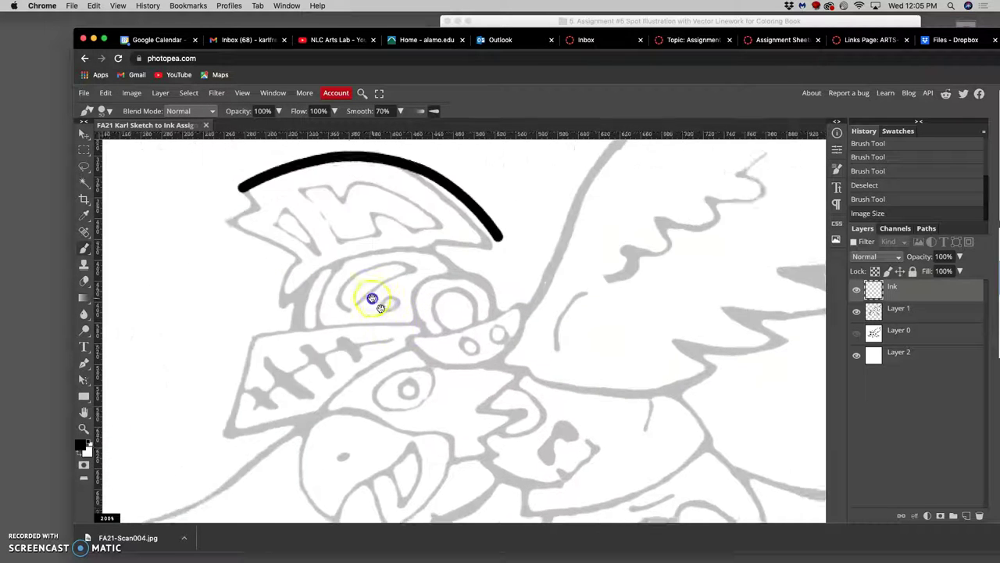
click(103, 111)
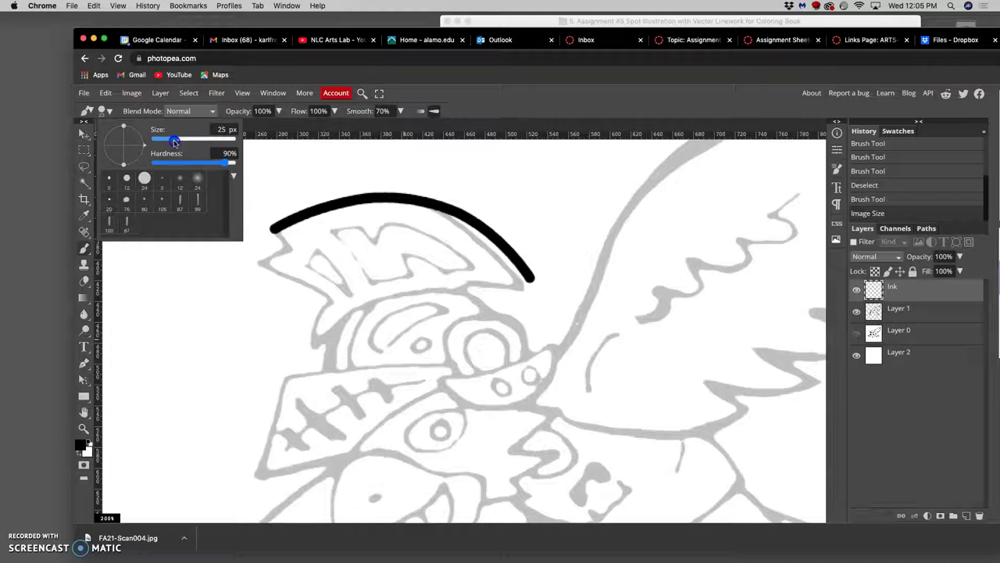
click(211, 291)
- Try several short test strokes in the blank area beside the helmet and undo them
mouse_move(203, 292)
mouse_down()
mouse_move(215, 345)
mouse_move(201, 318)
mouse_move(201, 361)
mouse_up()
key(ctrl+z)
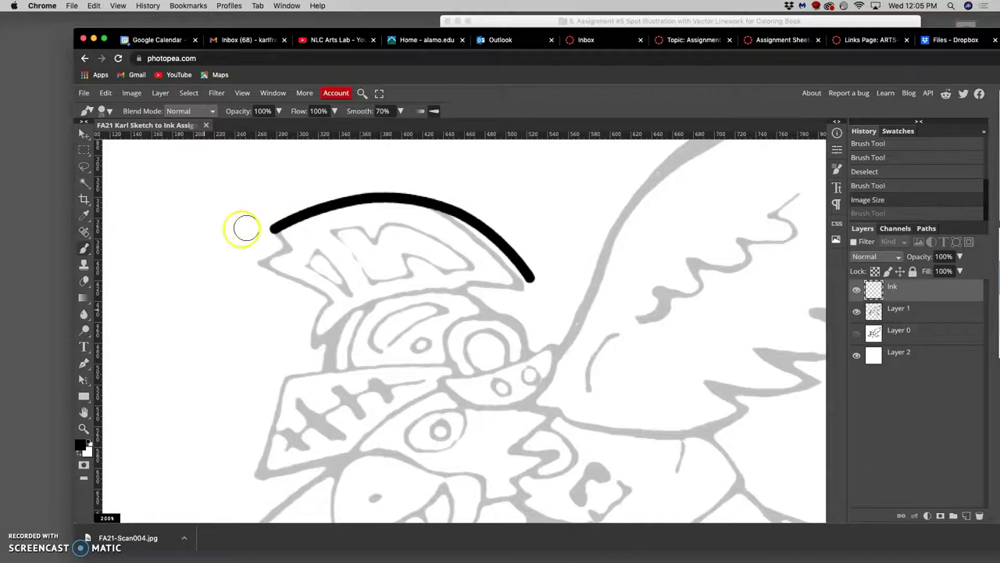
drag(177, 207, 212, 314)
drag(166, 238, 203, 372)
drag(139, 288, 165, 342)
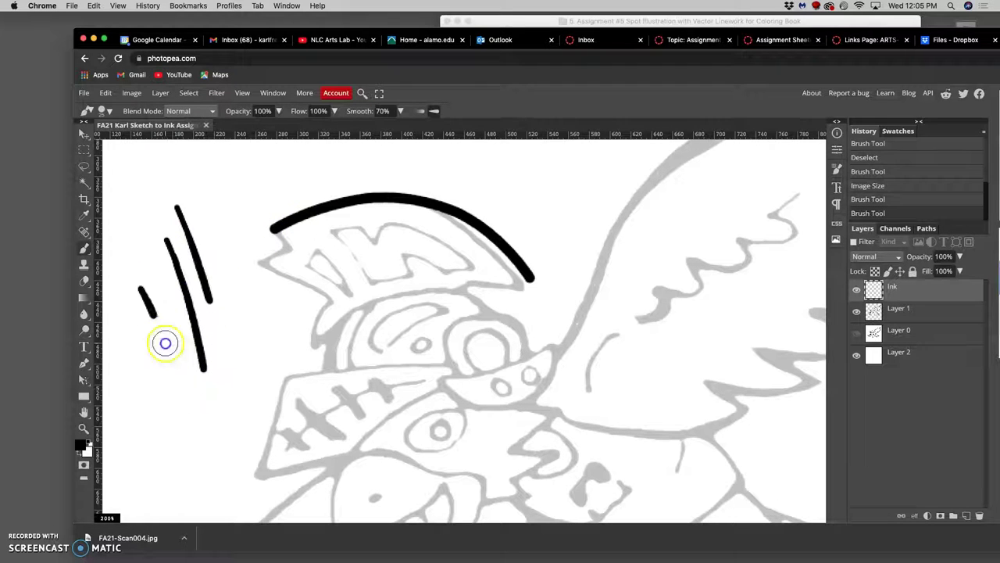
drag(177, 389, 187, 440)
key(ctrl+z)
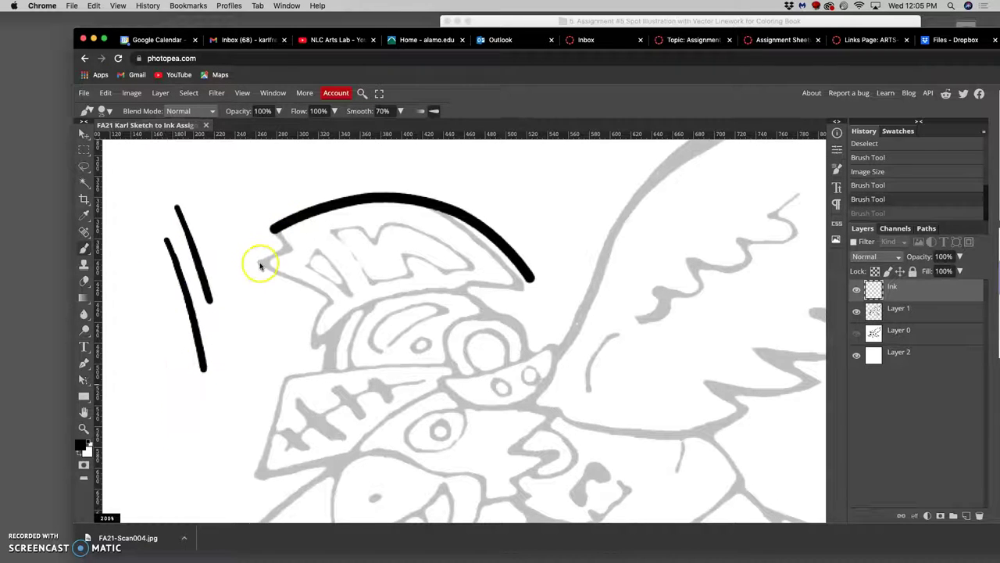
key(ctrl+z)
key(ctrl+z)
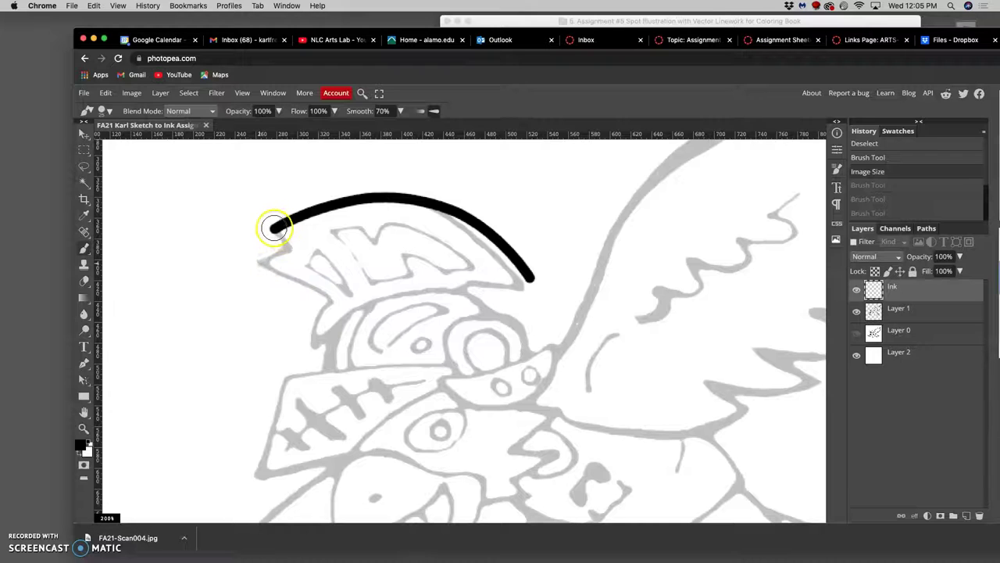
- Ink the helmet crest's jagged front and lower edge on the Ink layer, closing the outline at the crest's rear tip
mouse_move(286, 241)
mouse_down()
mouse_move(296, 261)
mouse_move(246, 271)
mouse_move(344, 310)
mouse_move(308, 326)
mouse_move(308, 361)
mouse_move(364, 304)
mouse_move(397, 290)
mouse_move(454, 279)
mouse_move(547, 290)
mouse_move(537, 279)
mouse_up()
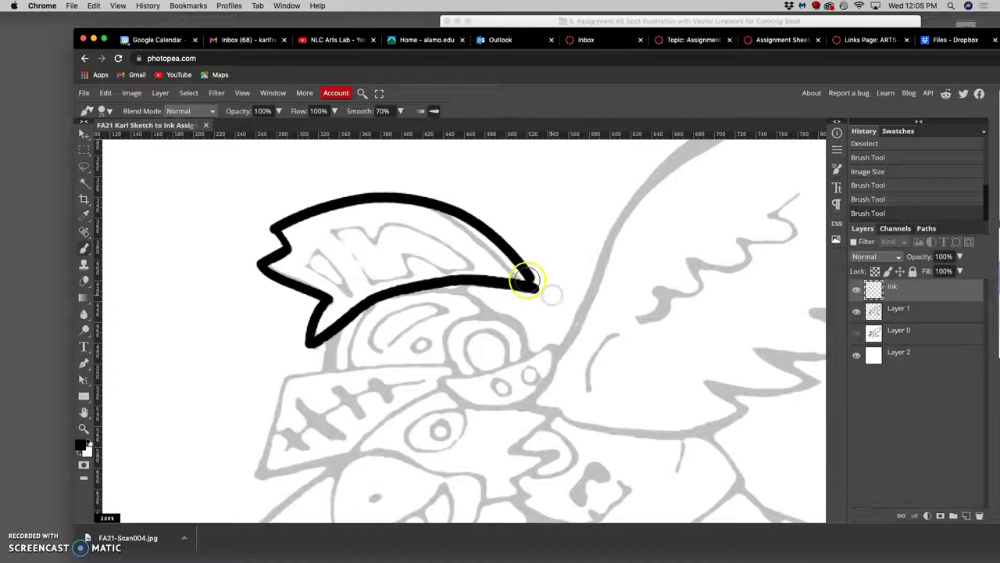
click(536, 287)
click(532, 283)
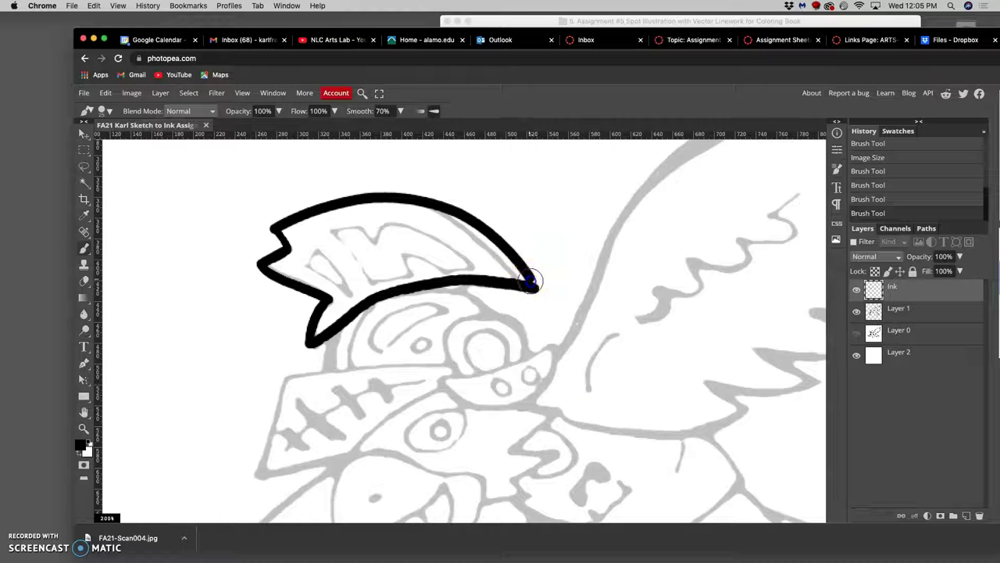
drag(534, 286, 532, 278)
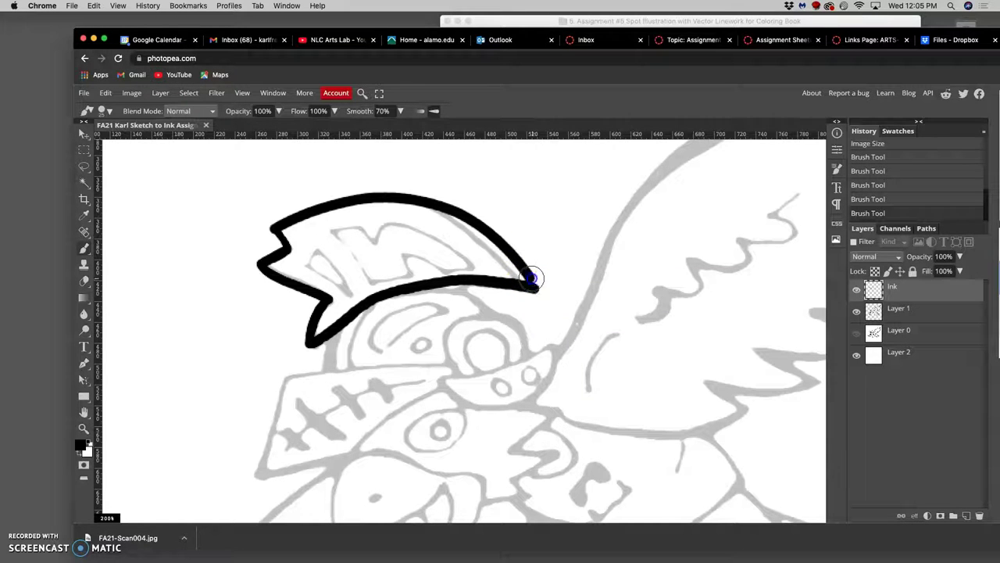
click(532, 279)
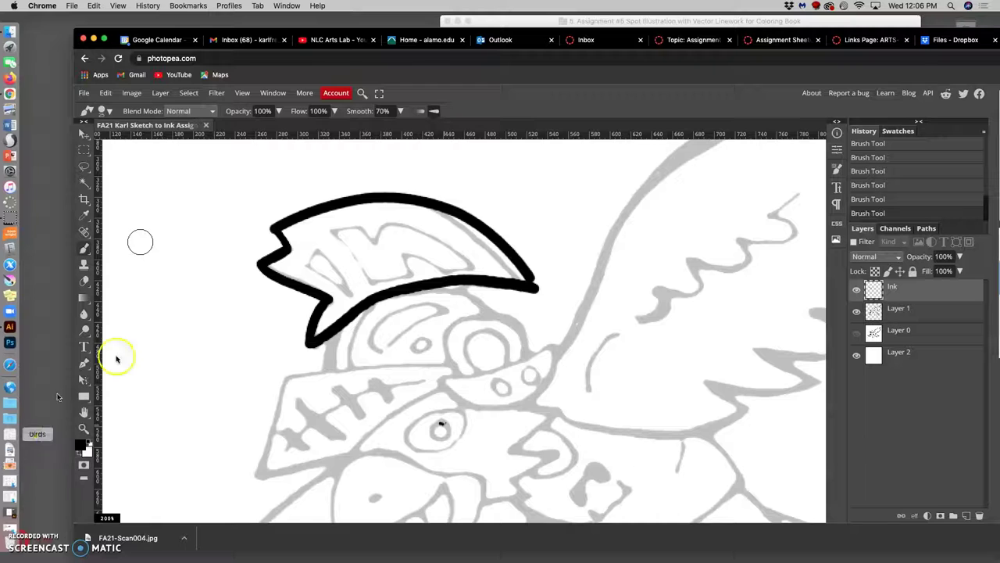
- Switch to the Finder window of the assignment folder and open Test to Vectorize.jpg in Preview
click(755, 22)
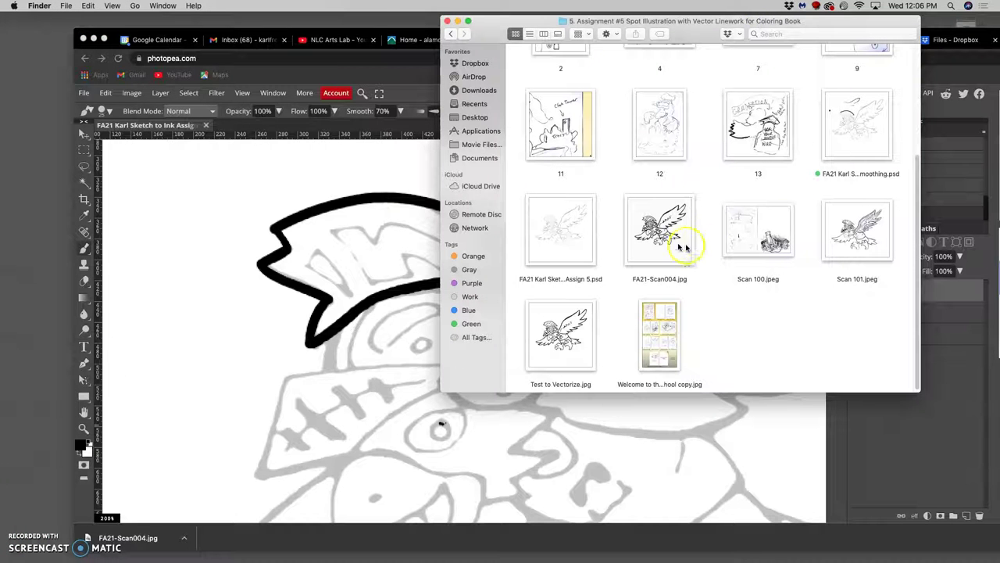
click(576, 331)
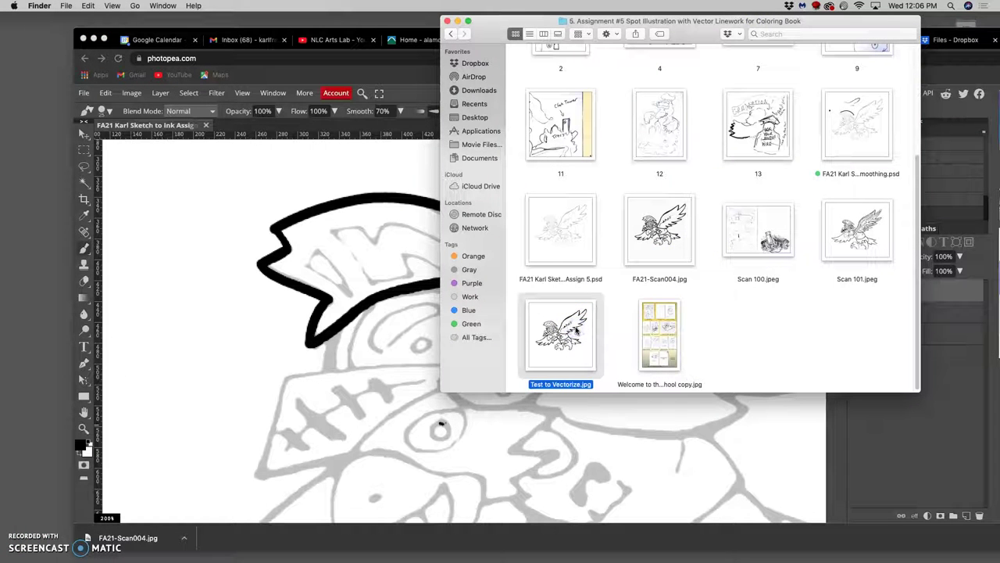
double_click(576, 330)
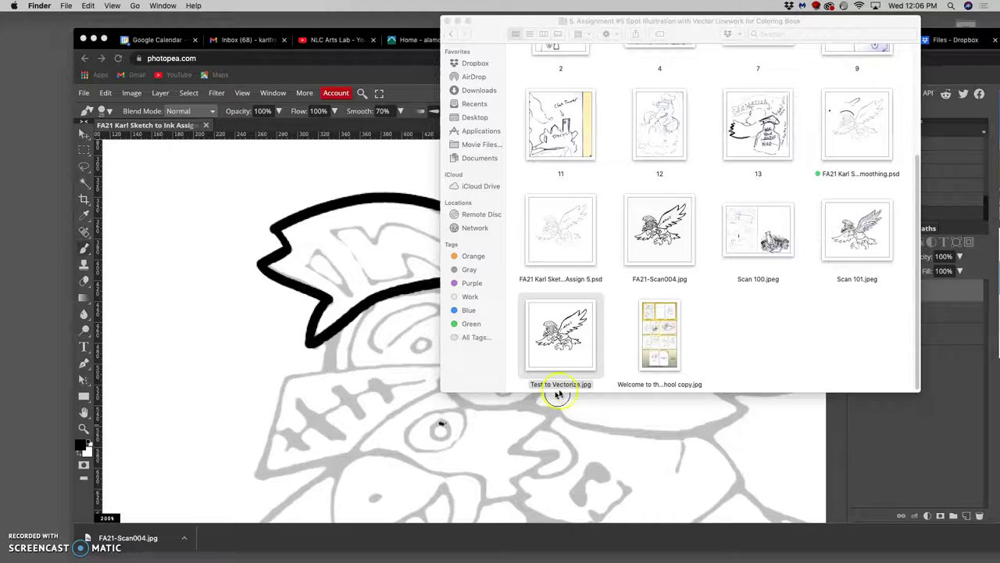
double_click(560, 336)
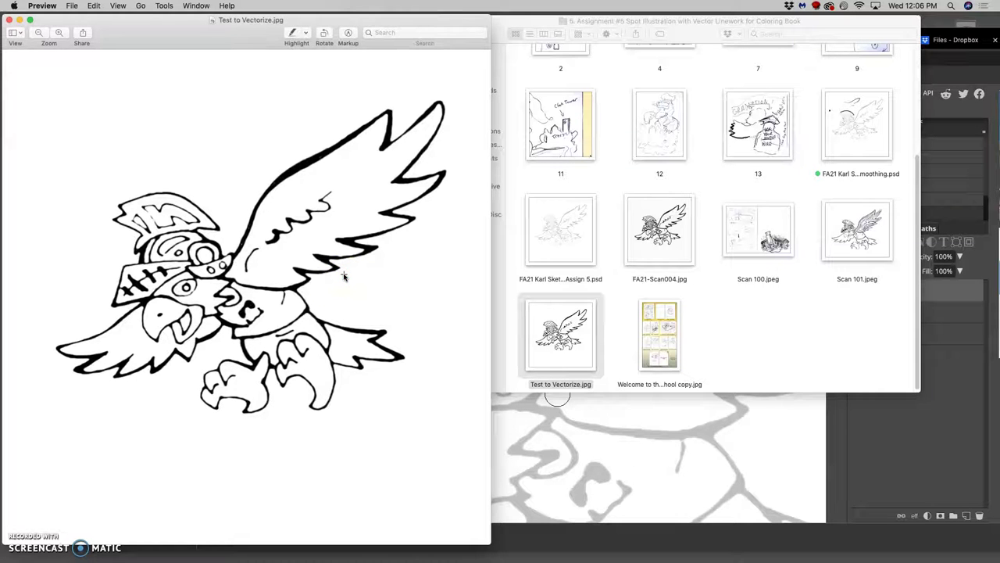
- Examine the edges of the bird's inked lines at high magnification, compare them with the full view, and close the preview
key(super+equal)
key(super+equal)
key(super+equal)
key(super+equal)
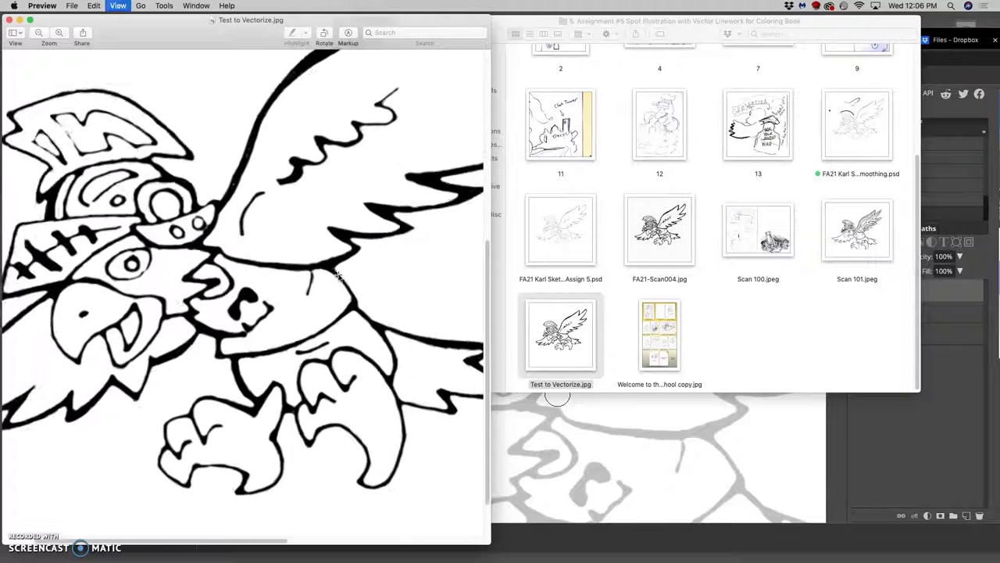
key(super+equal)
key(super+equal)
key(super+equal)
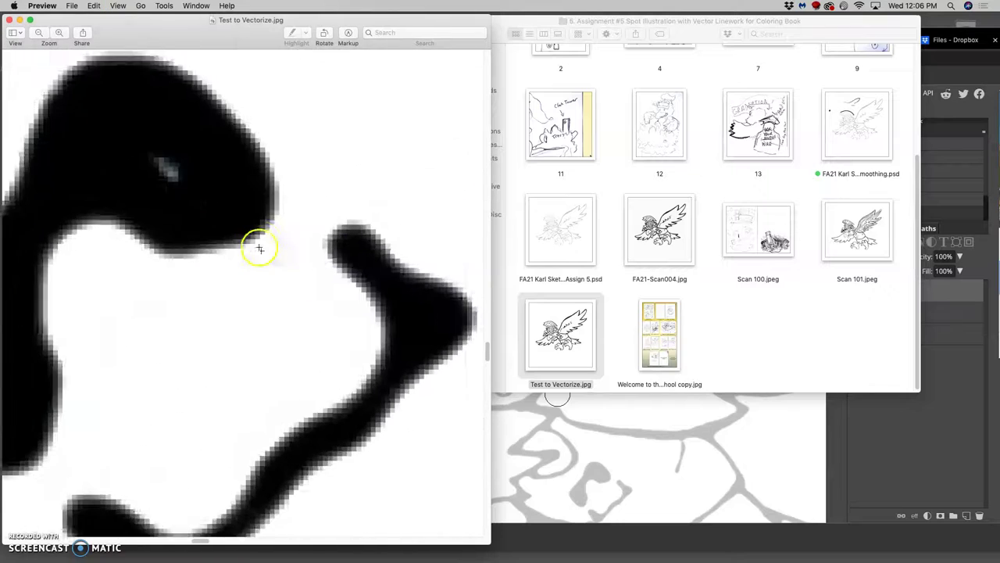
key(super+minus)
key(super+minus)
key(super+minus)
key(super+minus)
key(super+minus)
key(super+minus)
key(super+minus)
key(super+minus)
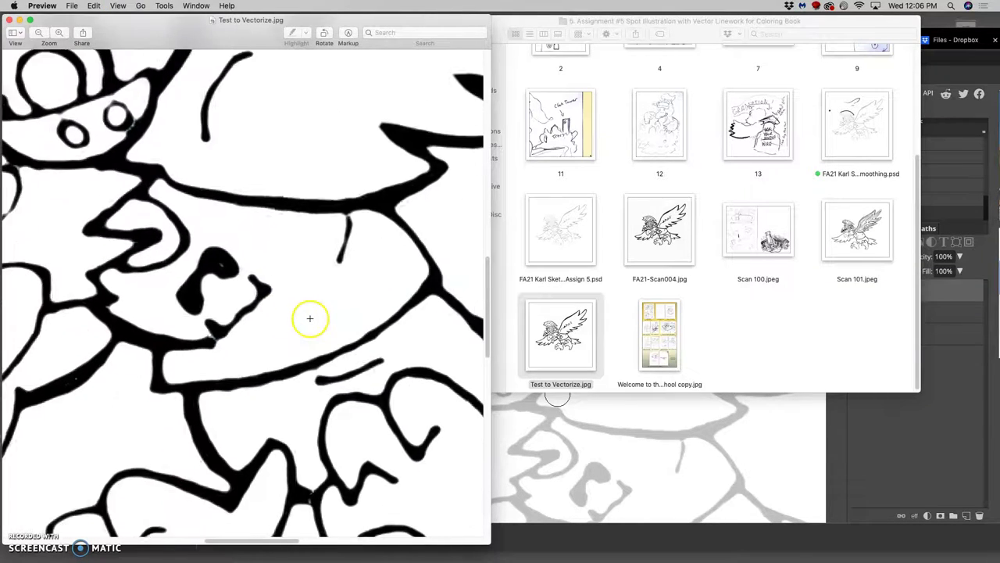
key(super+minus)
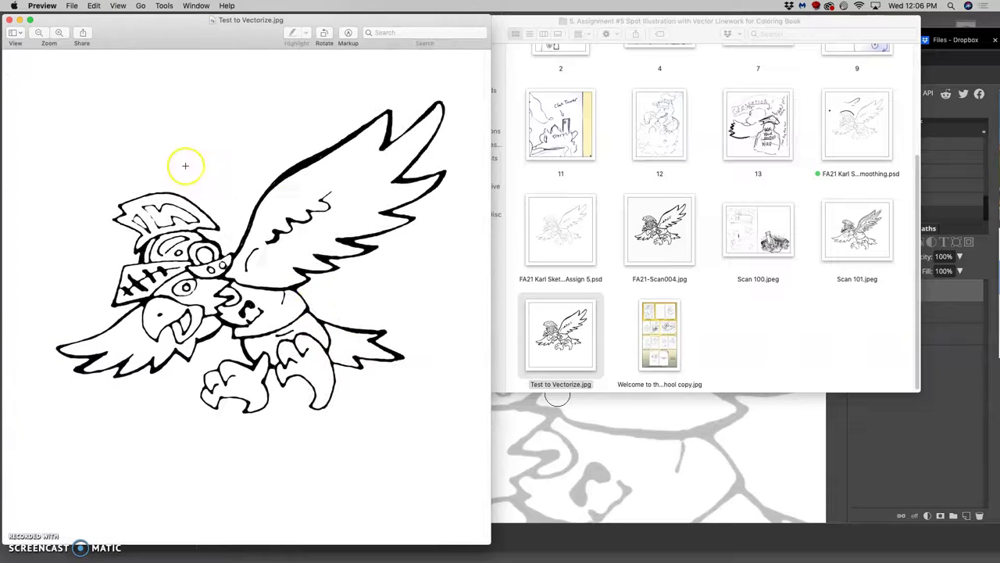
click(11, 21)
- Open Test to Vectorize.jpg from the folder in Adobe Illustrator 2021 and select the bird image on the artboard
right_click(565, 323)
mouse_move(578, 310)
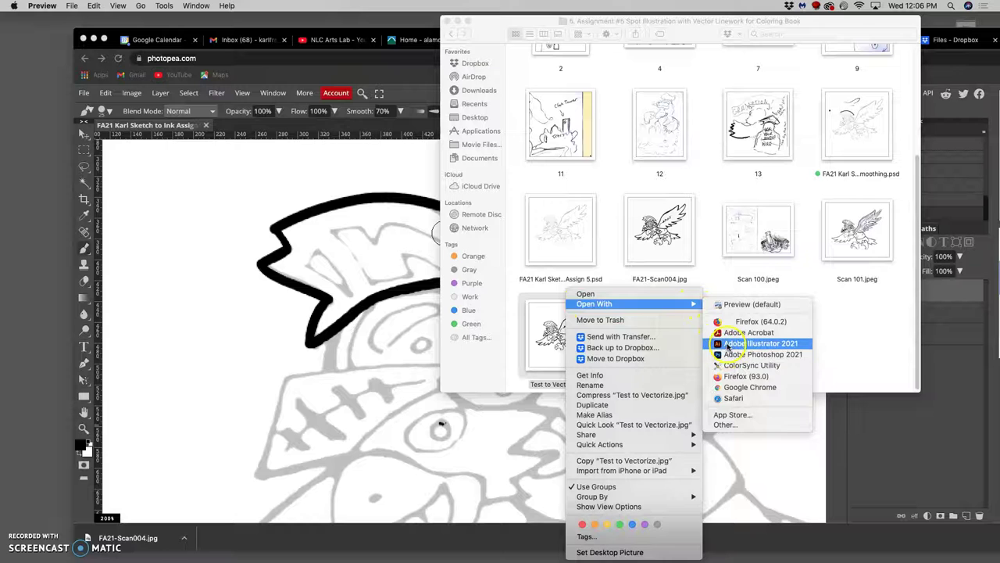
click(727, 344)
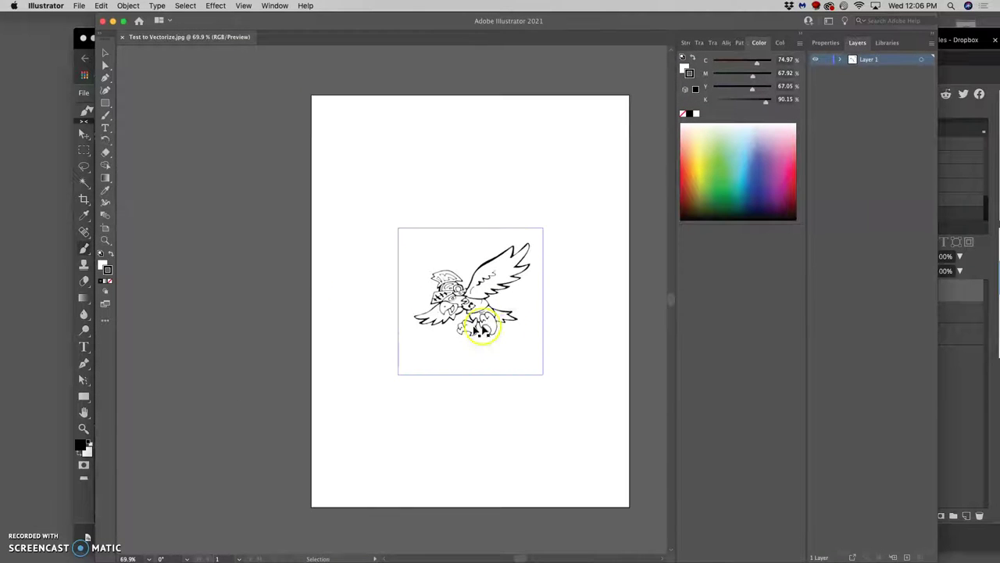
click(480, 267)
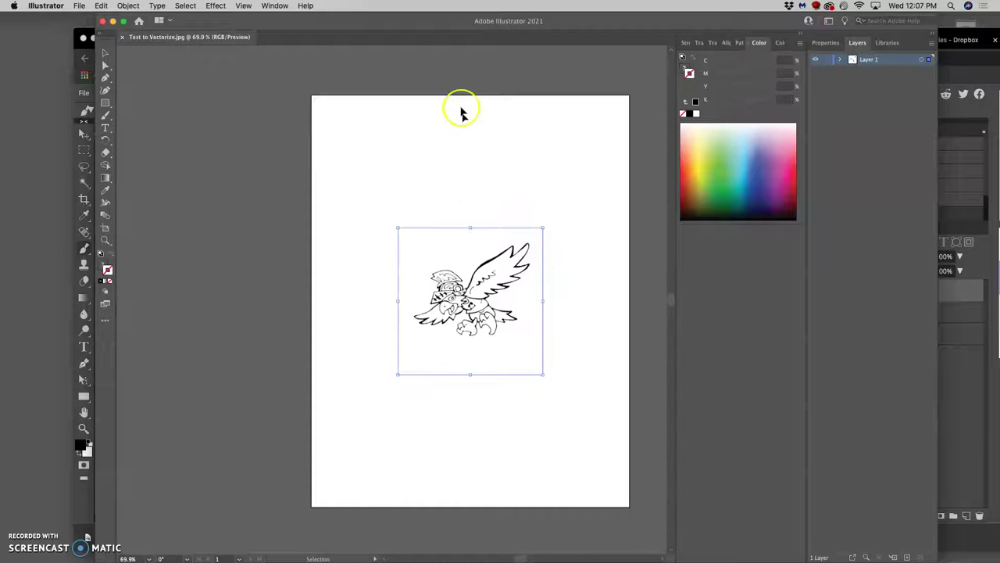
- Switch the workspace to Essentials Classic
click(276, 6)
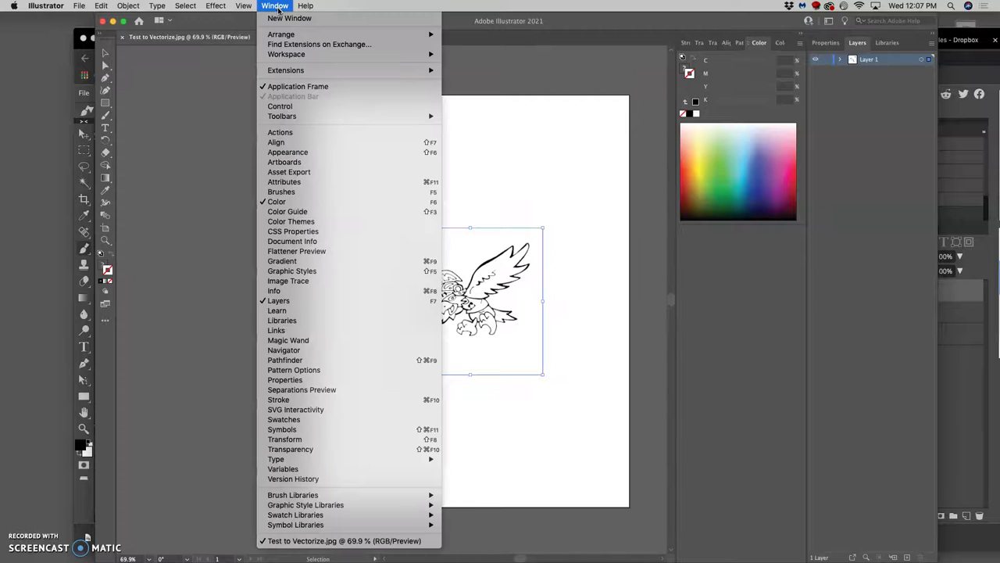
mouse_move(286, 55)
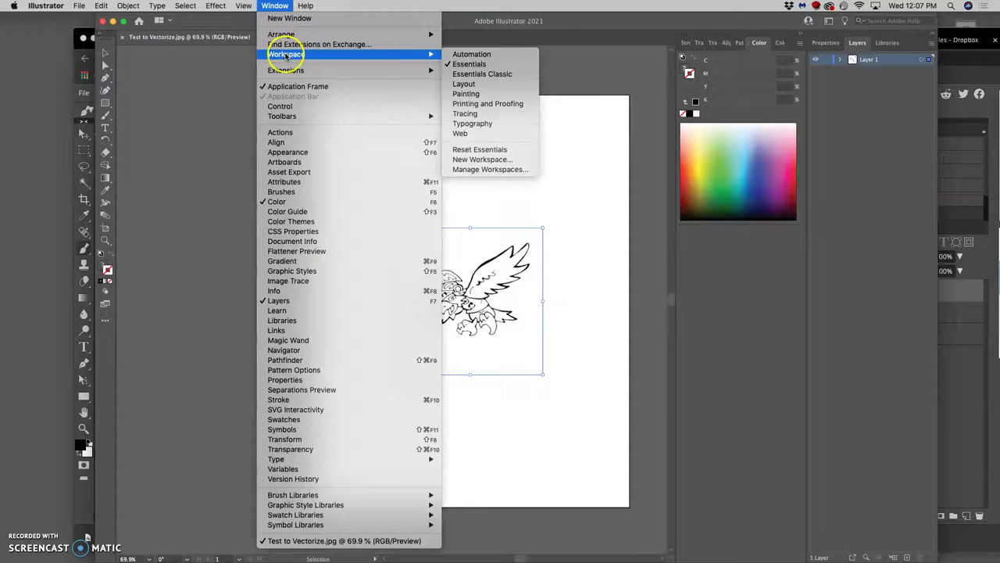
click(482, 74)
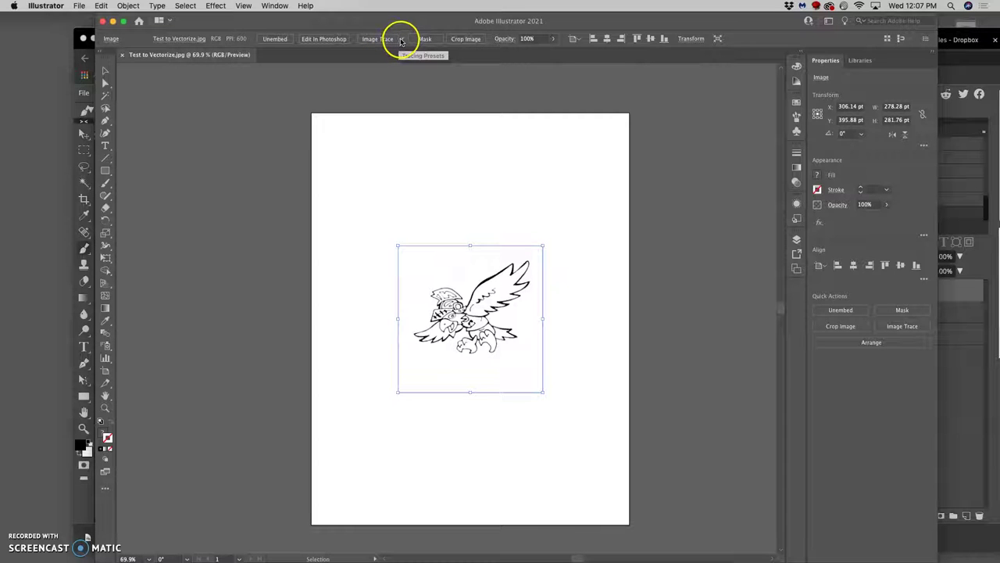
- Trace the selected bird image with the Black and White Logo preset, continuing despite its large size
click(401, 40)
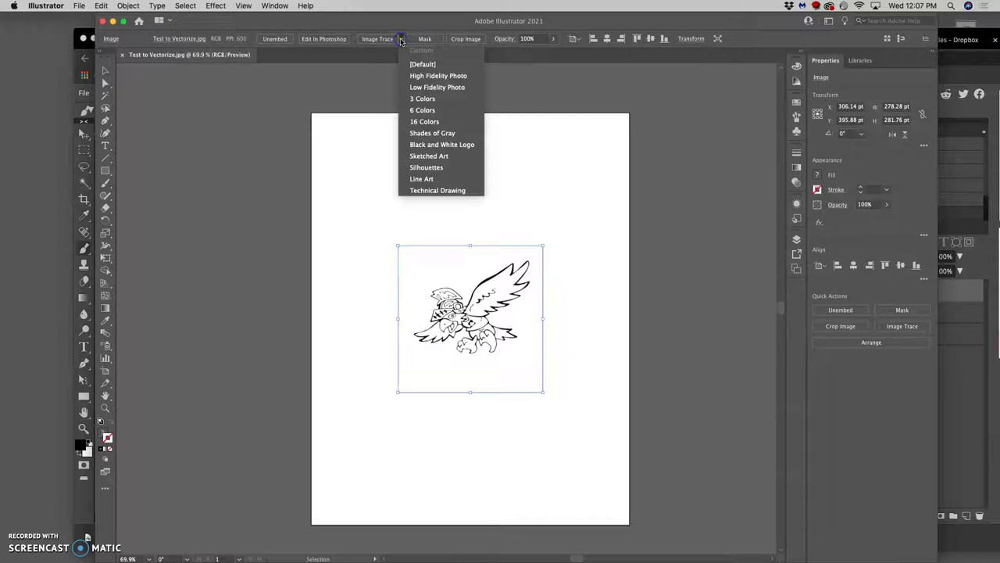
click(449, 146)
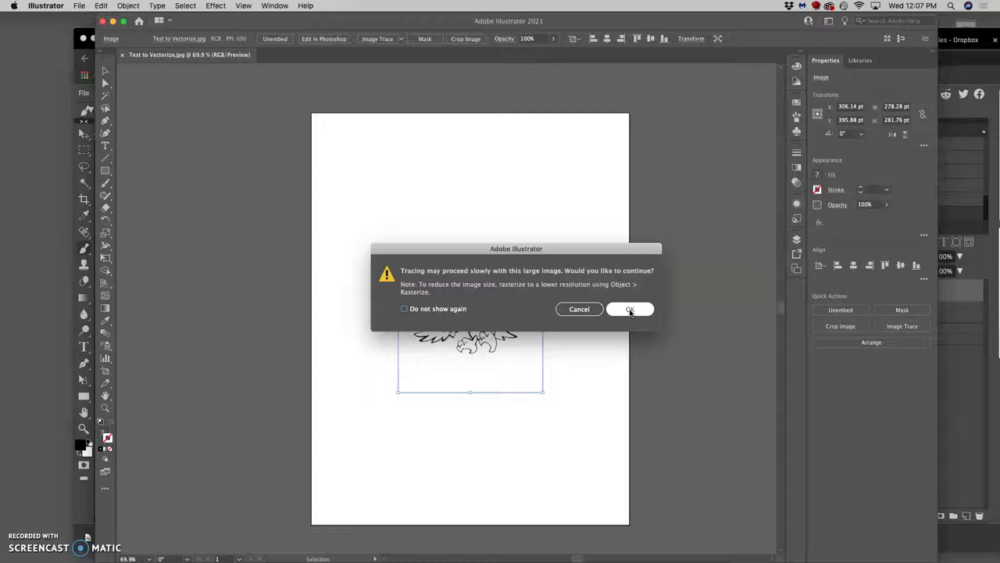
click(564, 317)
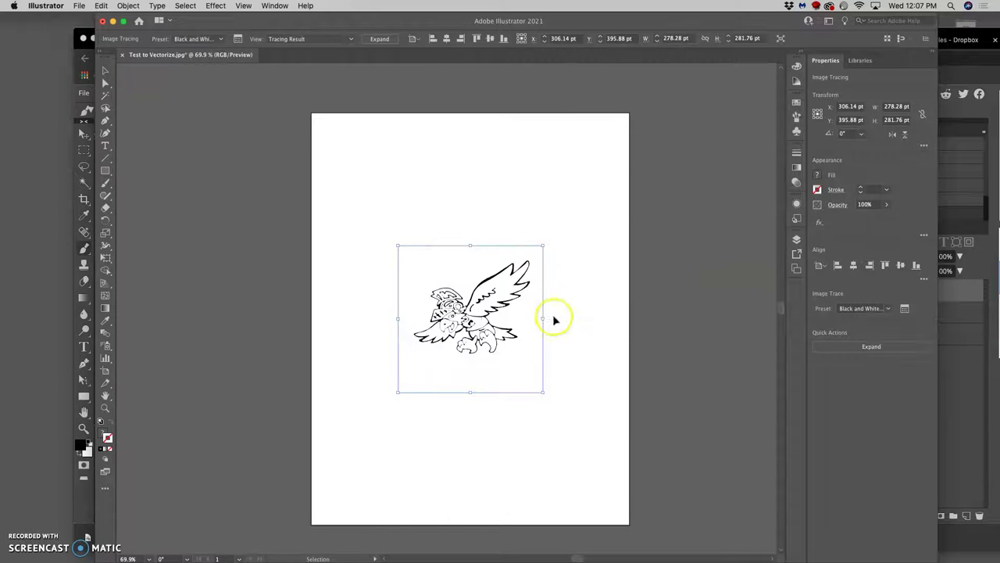
- Examine the traced bird's line edges at several magnifications, from close detail to the whole drawing
key(super+equal)
key(super+equal)
key(super+equal)
key(super+equal)
key(super+equal)
key(super+equal)
key(super+equal)
key(super+equal)
key(super+equal)
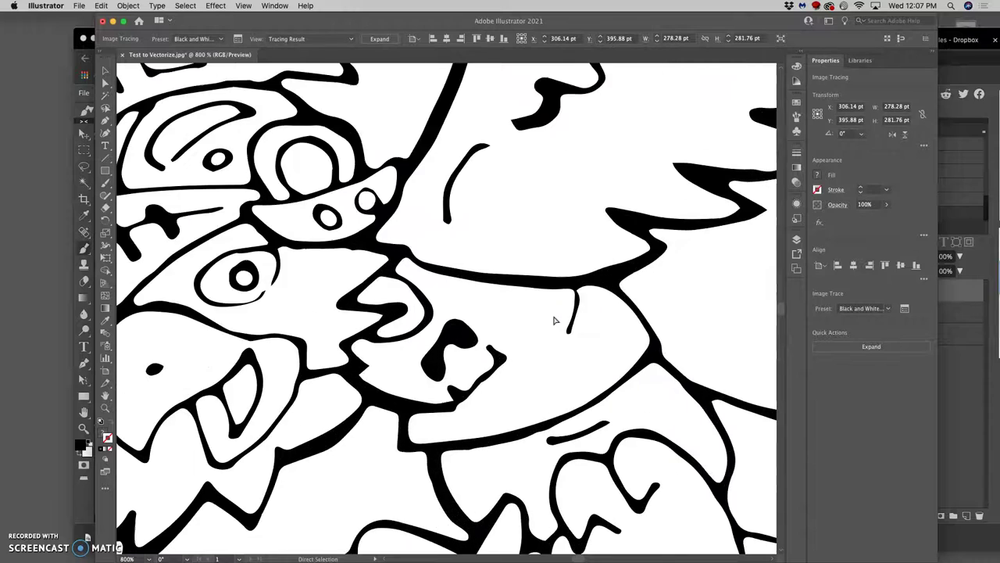
scroll(554, 320, up, 4)
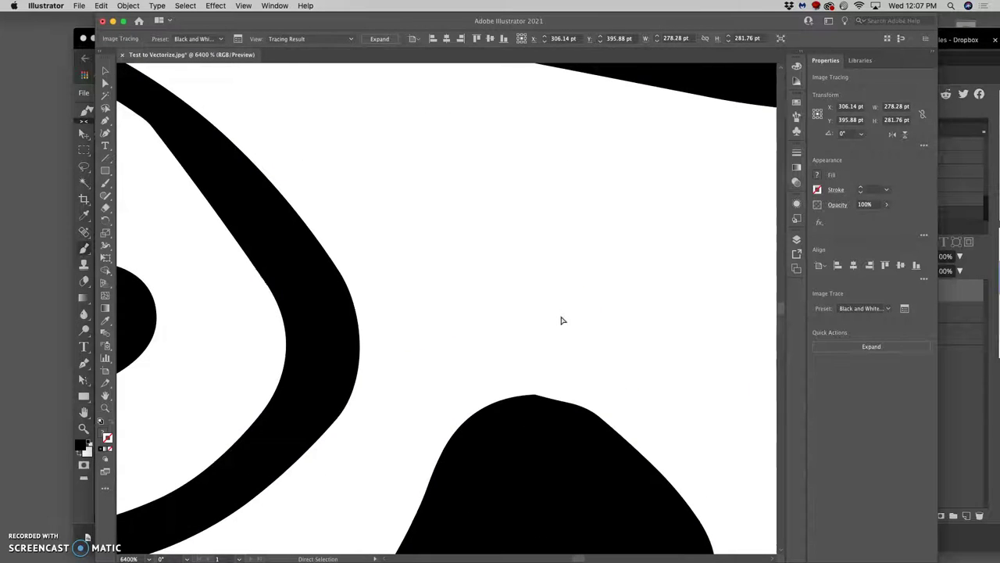
scroll(561, 320, down, 12)
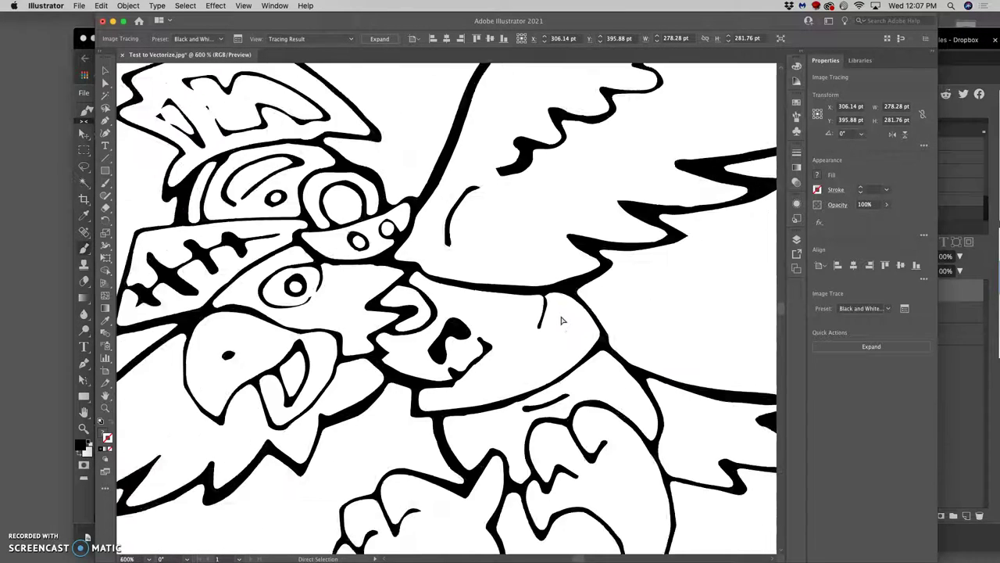
scroll(561, 321, up, 8)
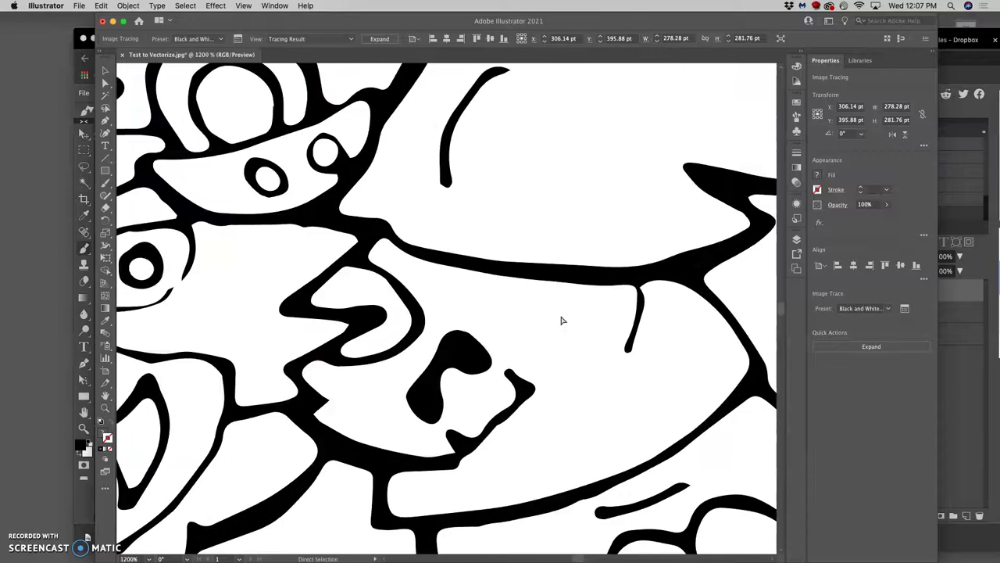
scroll(561, 320, up, 3)
scroll(561, 320, down, 5)
scroll(563, 320, down, 4)
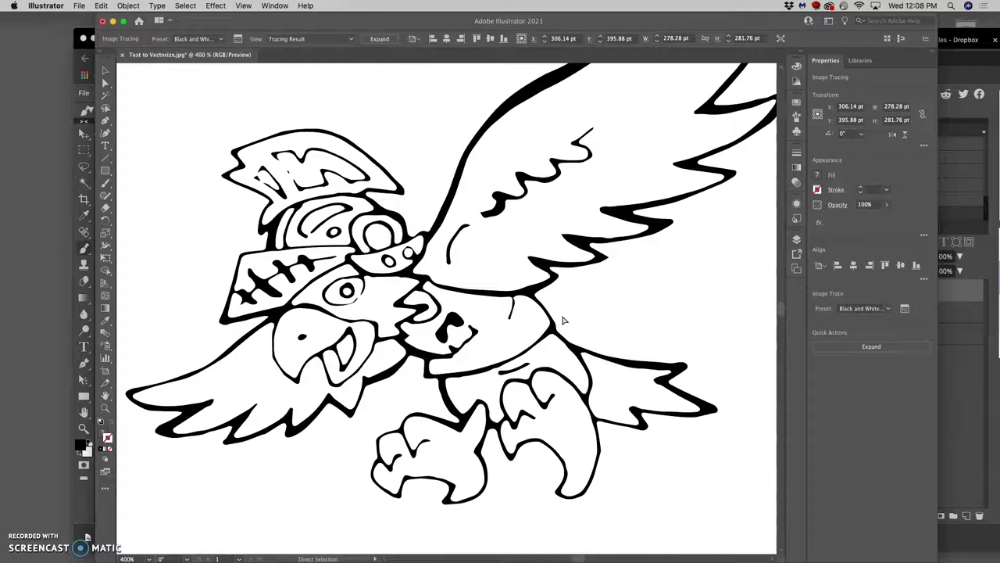
scroll(562, 320, down, 1)
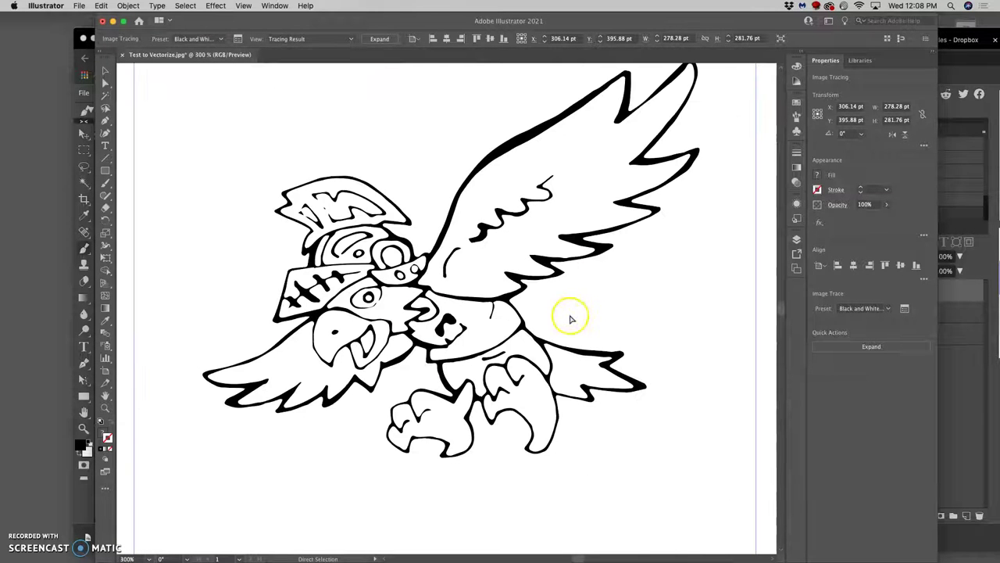
scroll(570, 319, down, 1)
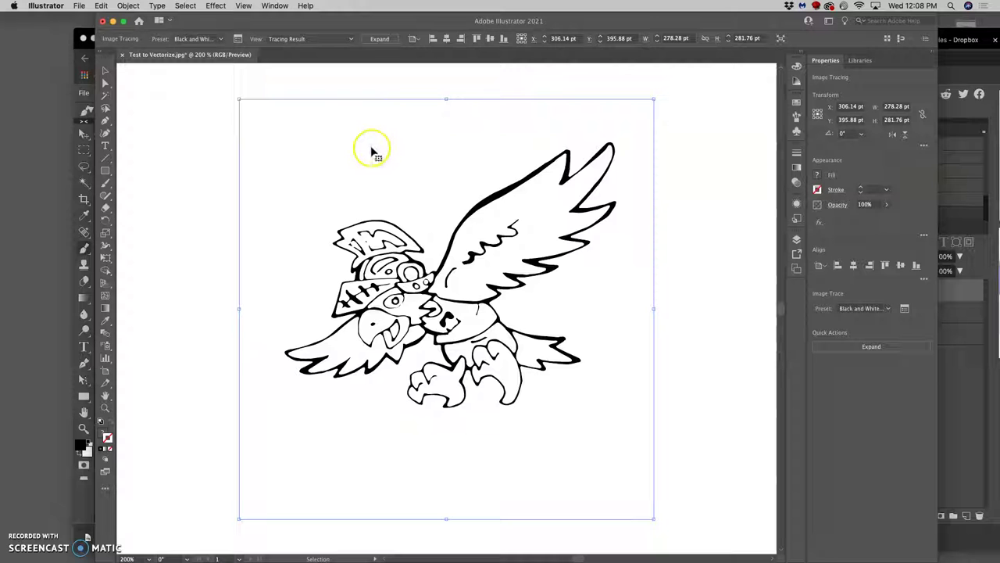
- Show the advanced Image Trace options beside the bird and make the tracing ignore white
click(238, 39)
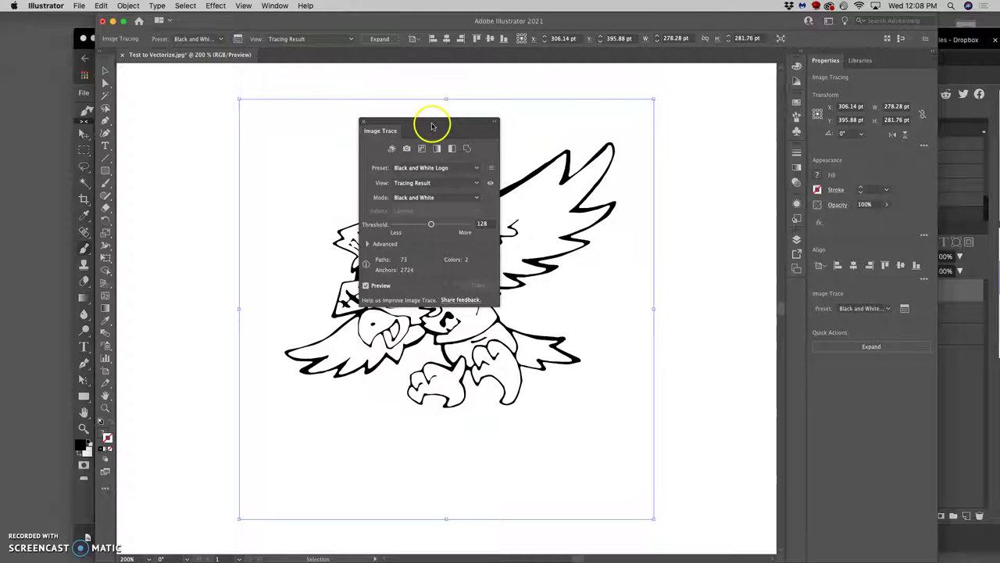
drag(431, 123, 712, 123)
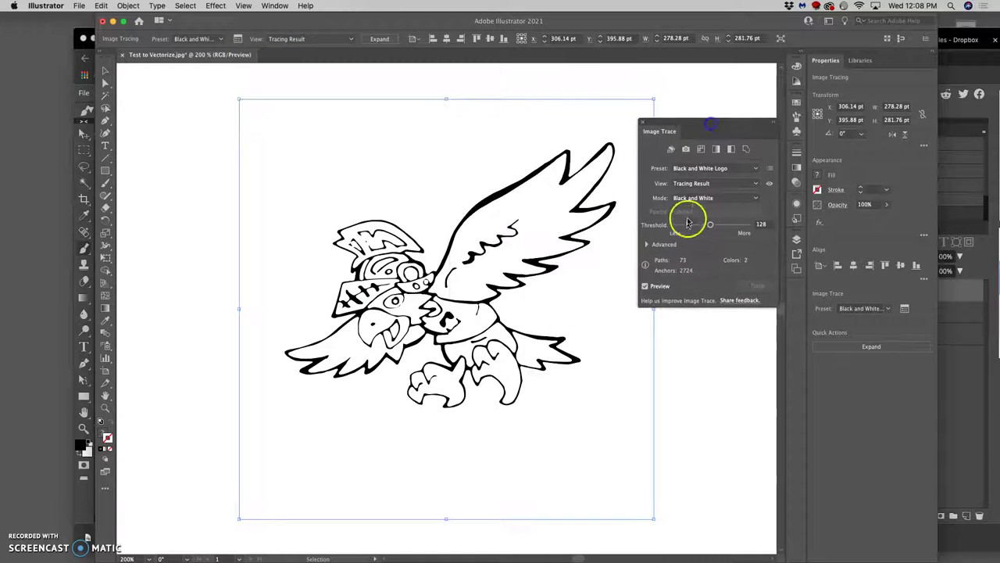
click(646, 245)
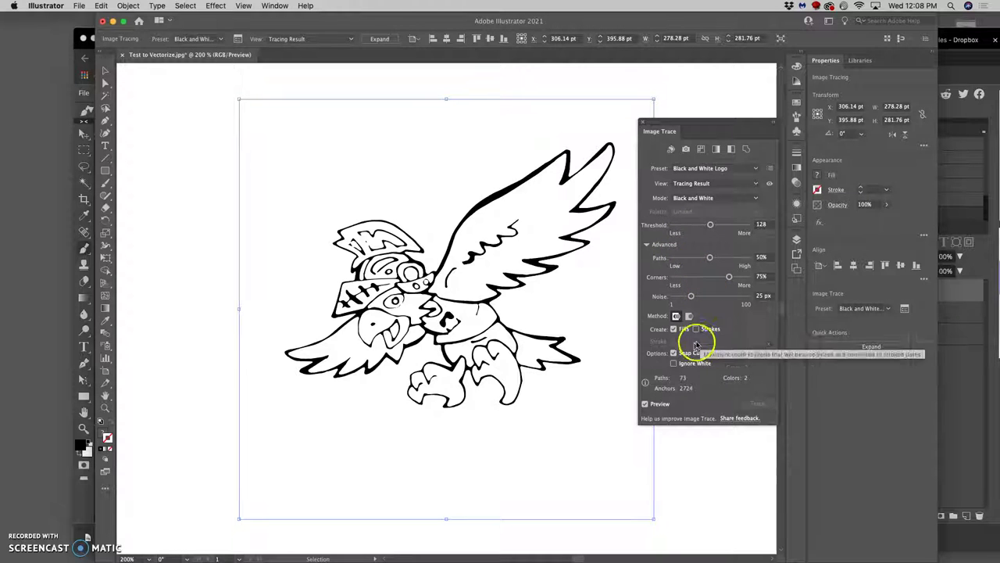
click(673, 364)
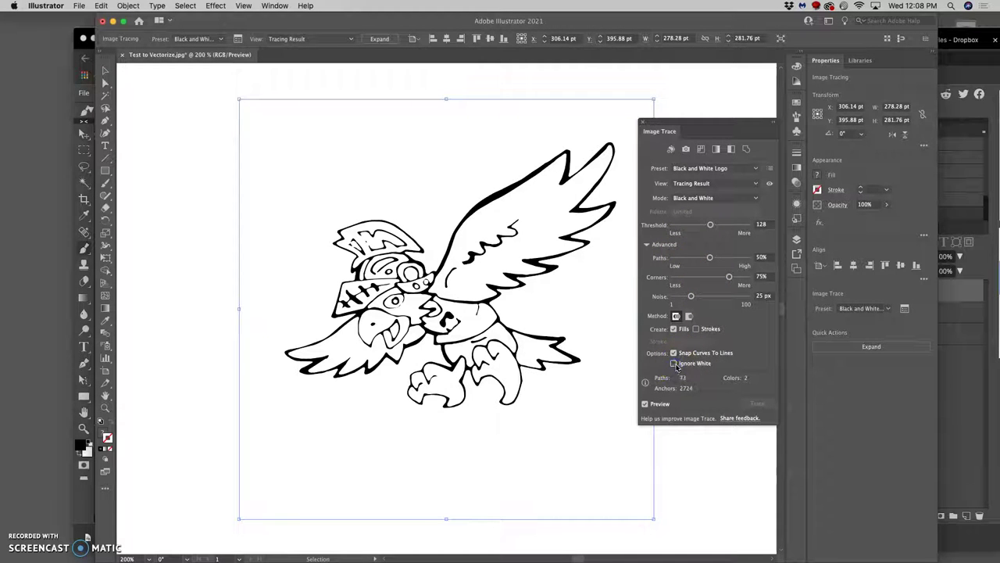
click(674, 364)
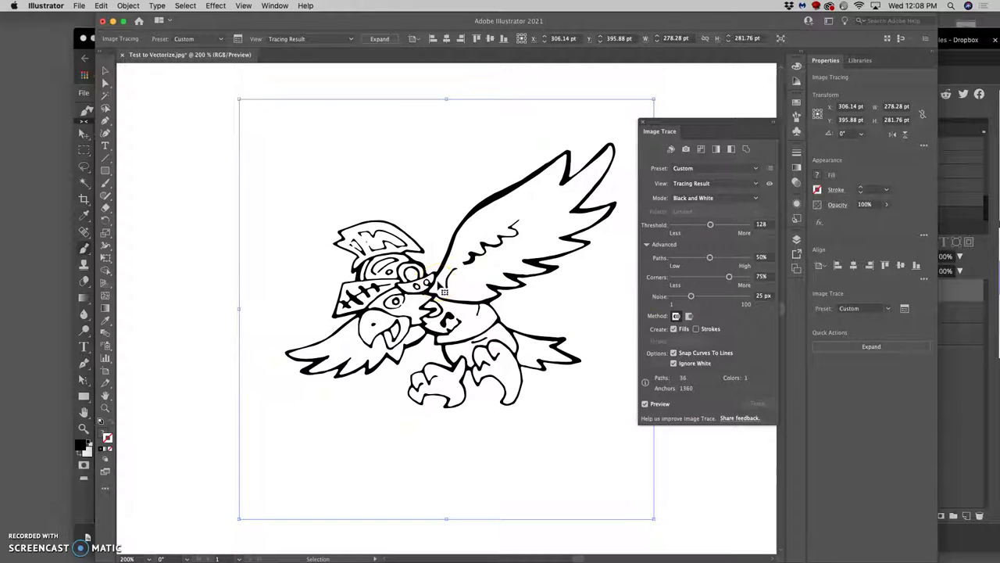
- Move the traced bird off the artboard onto the grey canvas beside it to check its transparent background
key(ctrl+minus)
key(ctrl+minus)
key(ctrl+minus)
mouse_move(420, 287)
mouse_down()
mouse_move(275, 278)
mouse_move(171, 255)
mouse_up()
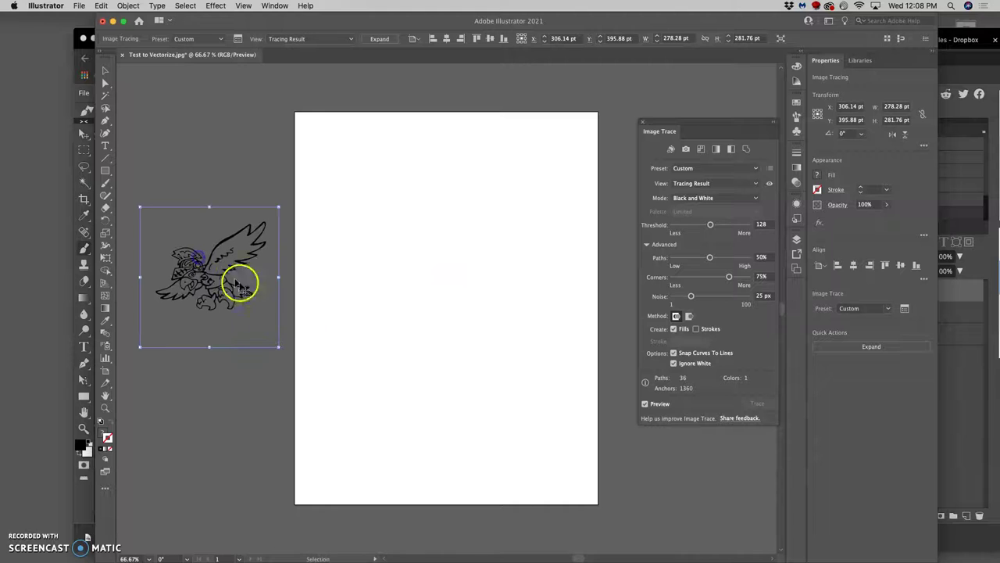
- Try the tracing without Ignore White, undo that change, and move the bird back onto the artboard
click(673, 363)
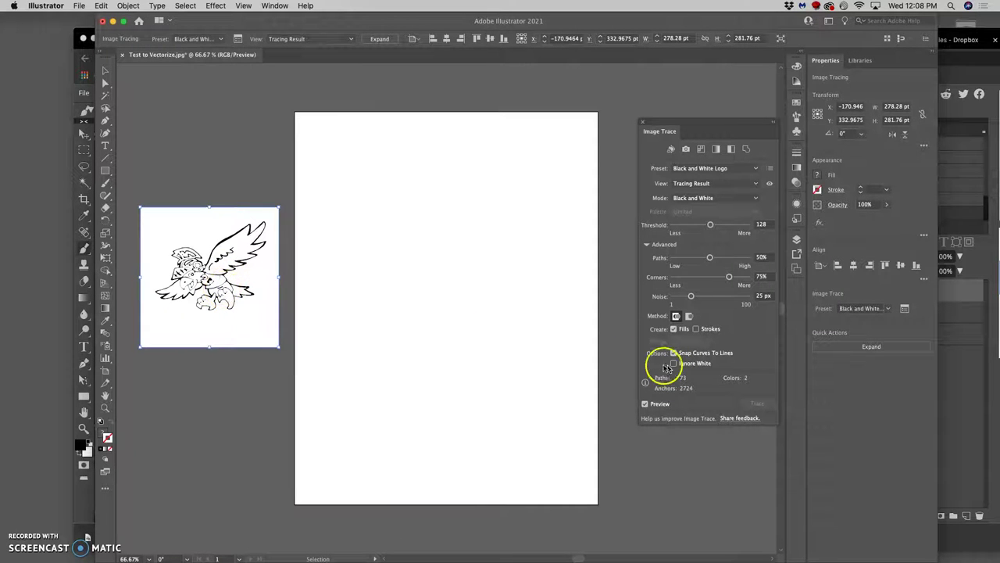
key(super+z)
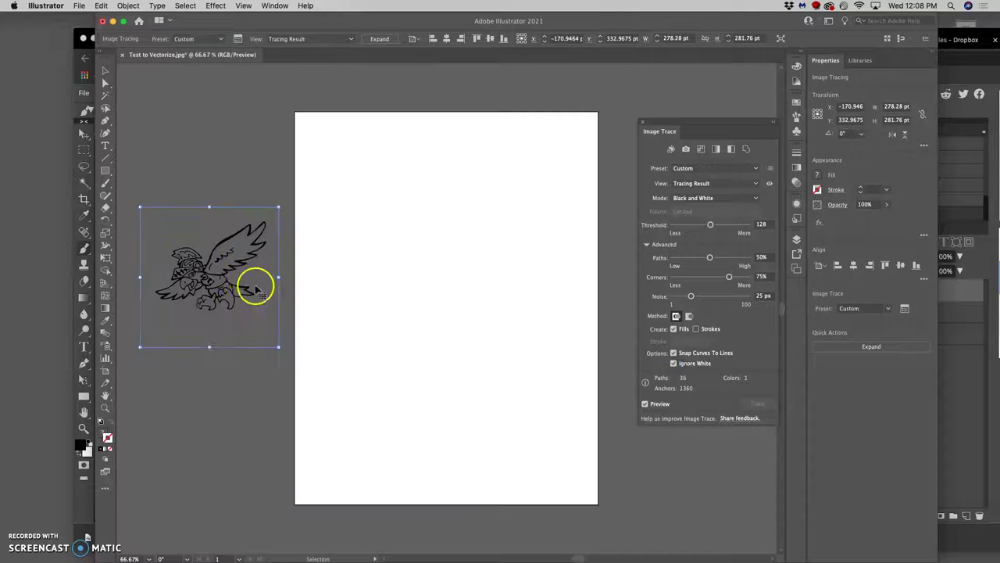
mouse_move(215, 266)
mouse_down()
mouse_move(458, 250)
mouse_move(480, 261)
mouse_up()
- Examine the traced linework up close across the bird's helmet, face, wing, body and talons
key(ctrl+1)
key(ctrl+equal)
key(ctrl+equal)
key(ctrl+equal)
key(ctrl+equal)
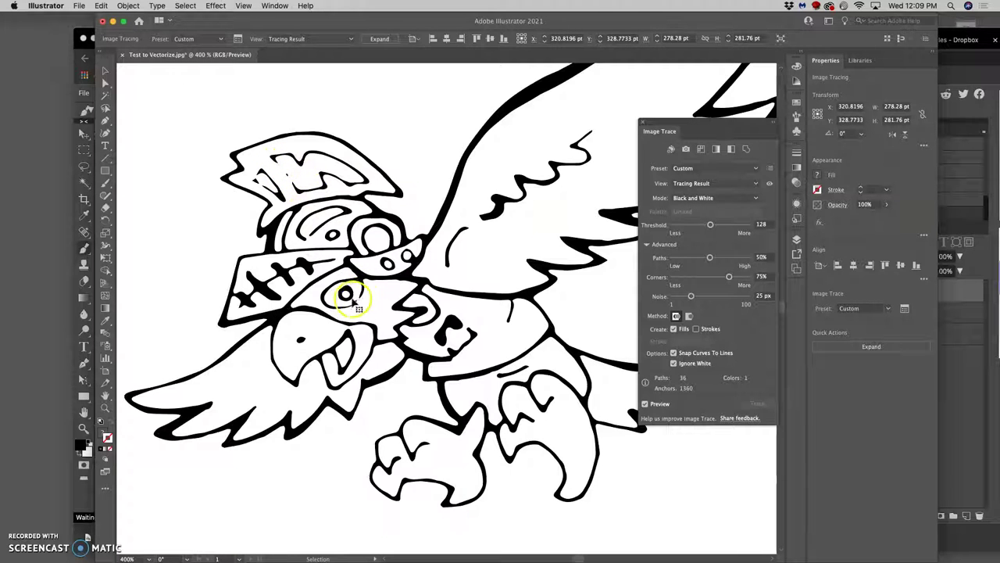
scroll(387, 293, right, 5)
scroll(391, 293, right, 2)
scroll(391, 290, up, 3)
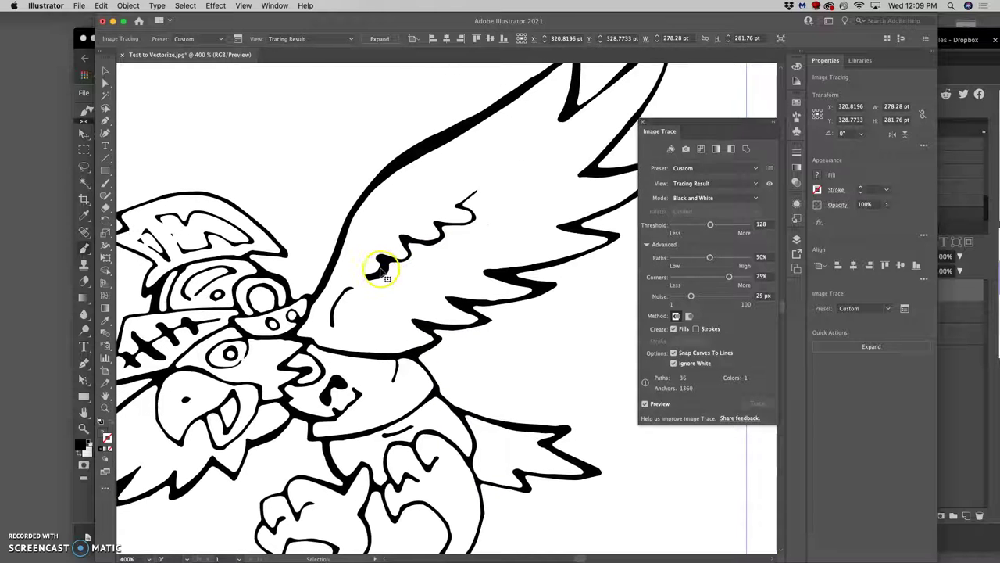
scroll(382, 272, down, 5)
scroll(381, 272, left, 4)
scroll(333, 273, left, 2)
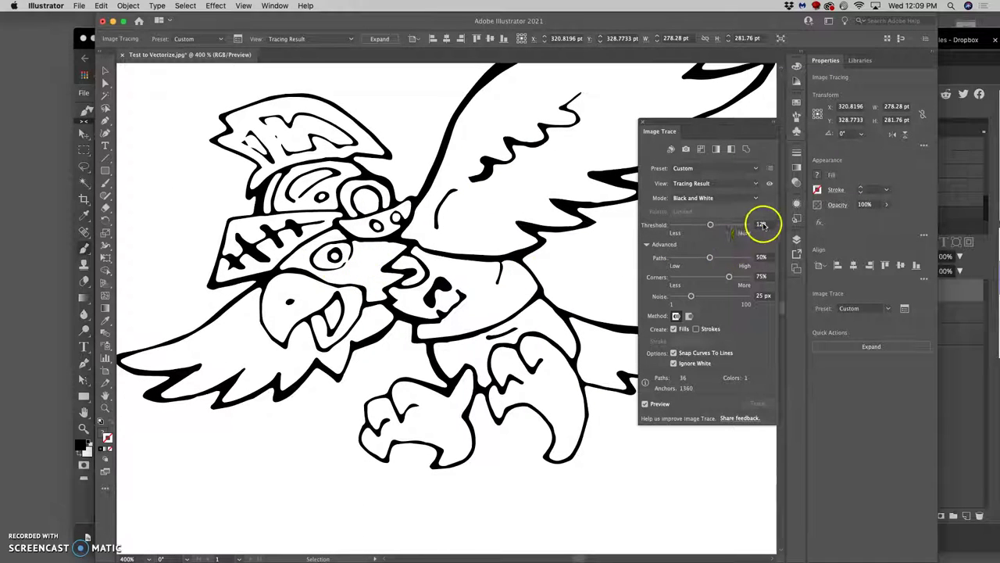
- Set the tracing's threshold to 141, its noise to 6 px and its corners to 90%
drag(710, 226, 713, 228)
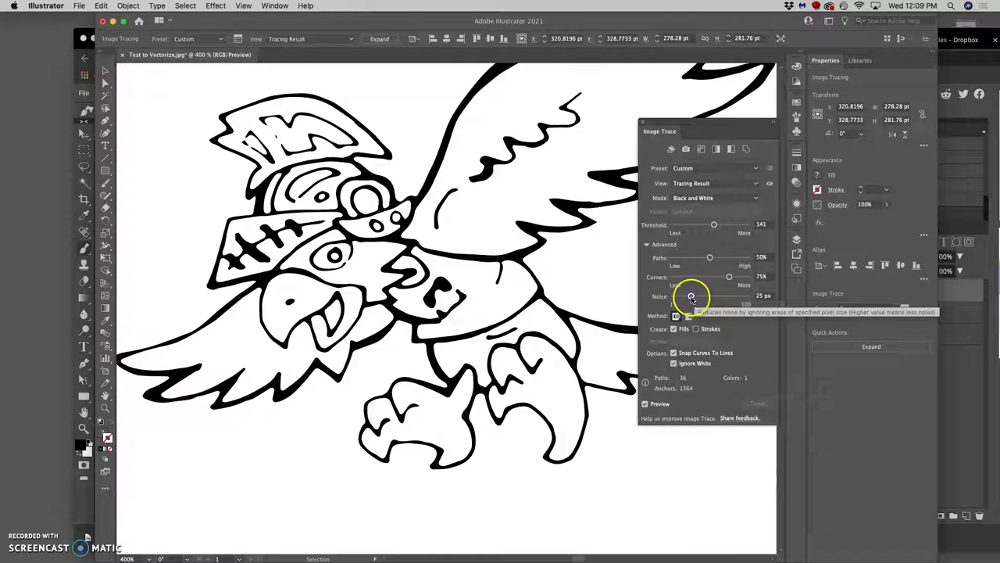
drag(692, 298, 682, 298)
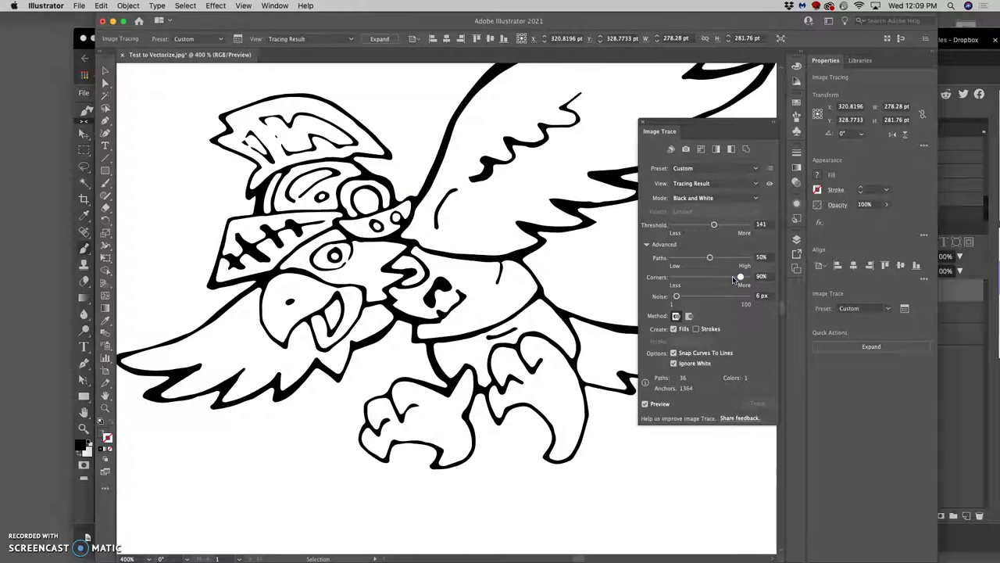
click(735, 279)
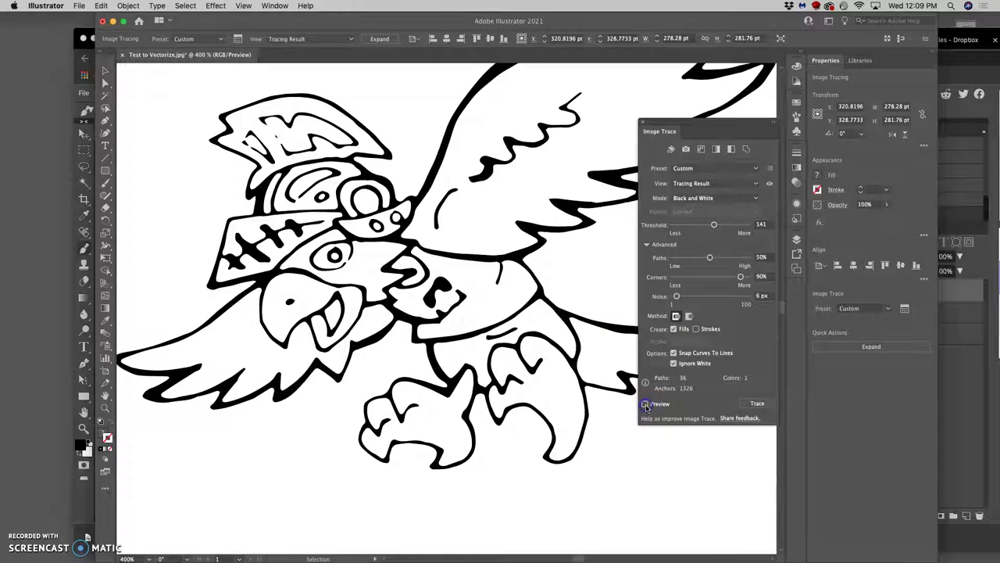
- Raise the tracing threshold to 196, lower the corners to 34% and reduce the paths to 40%
click(587, 346)
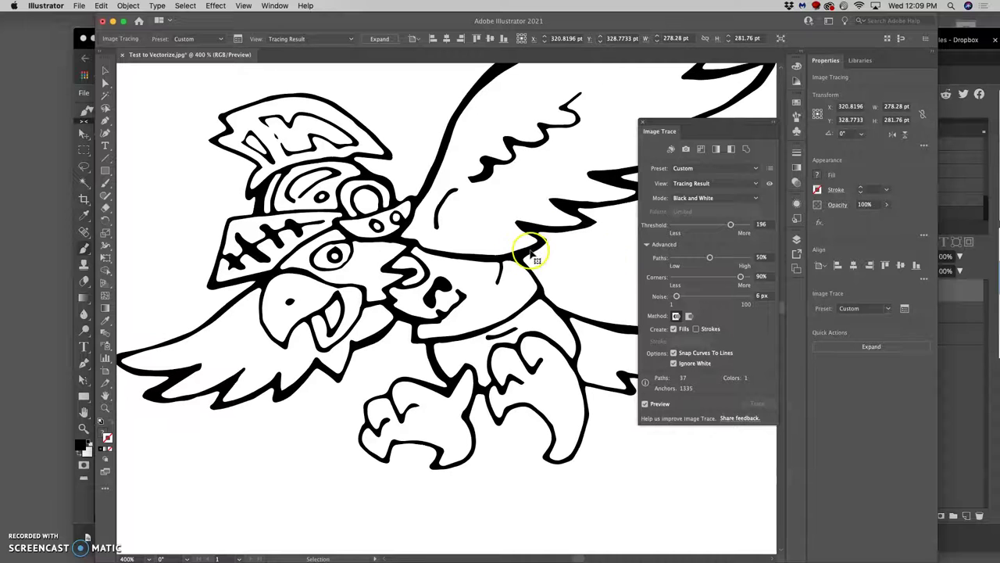
scroll(508, 228, up, 2)
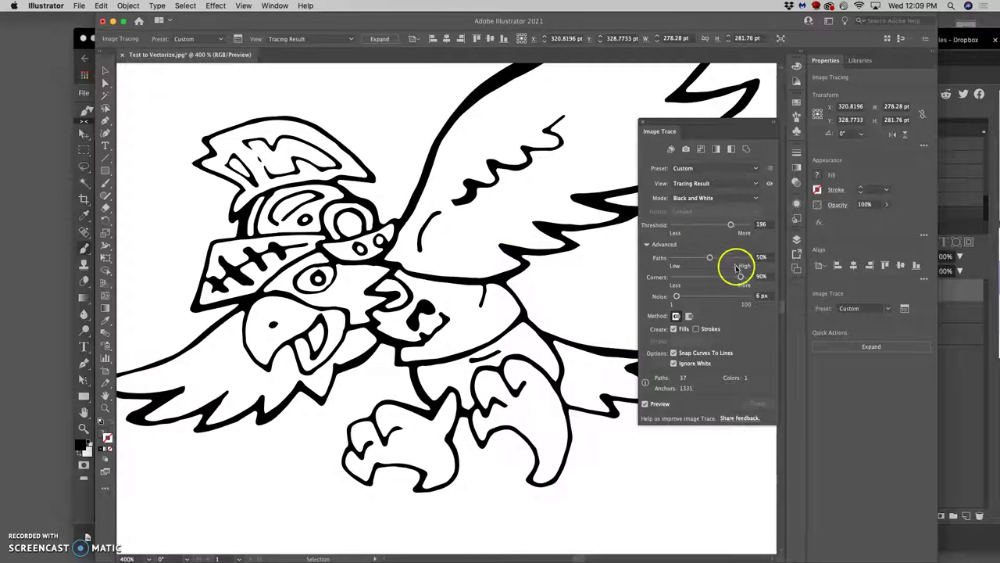
drag(740, 277, 726, 277)
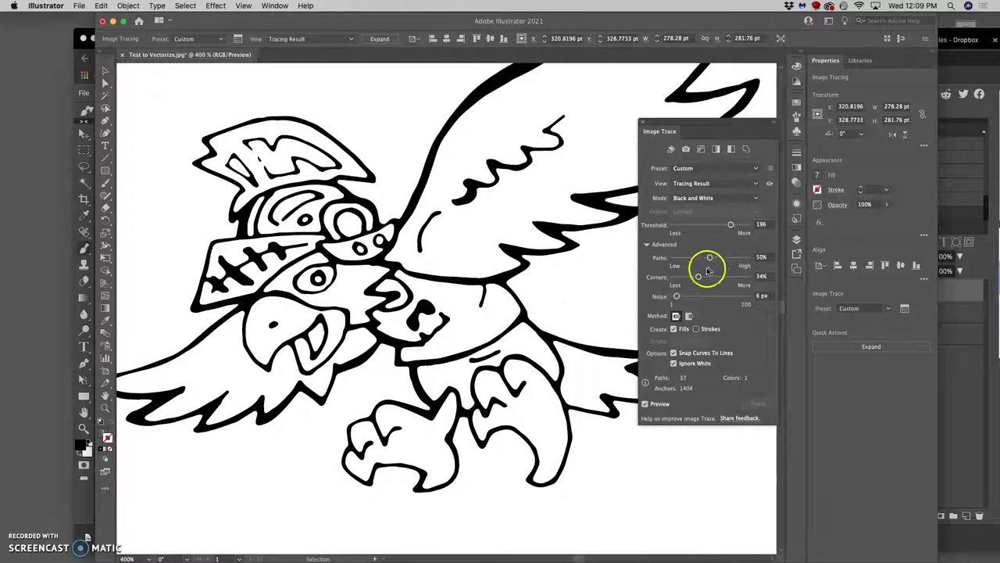
drag(710, 259, 706, 259)
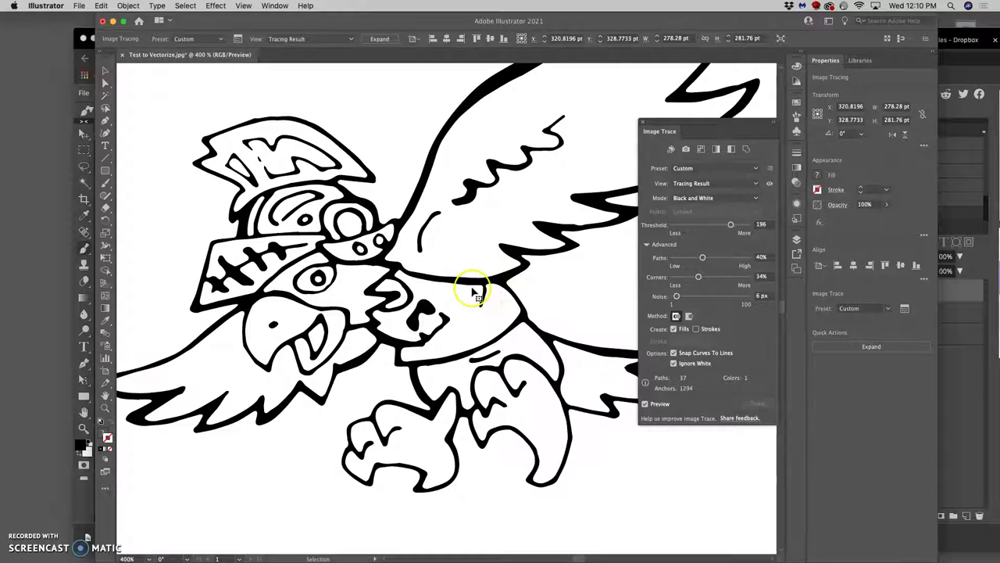
- Expand the traced bird into editable vector paths
scroll(428, 269, left, 2)
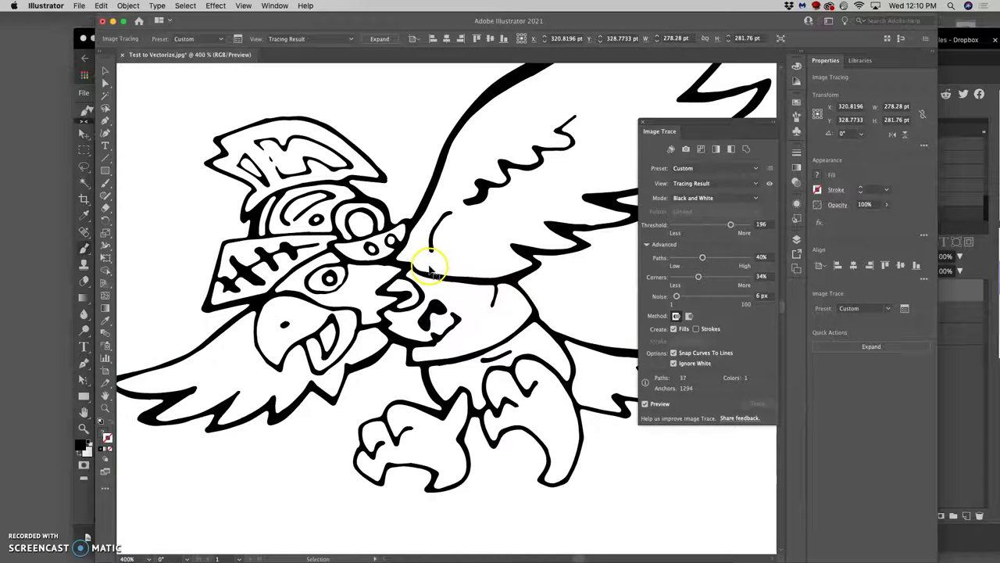
key(super+minus)
key(super+minus)
scroll(506, 270, right, 1)
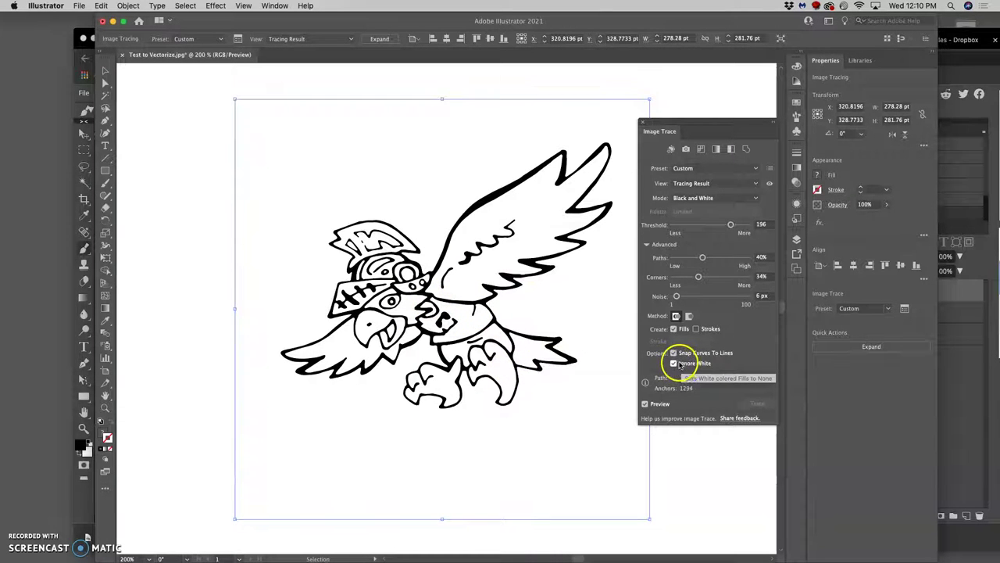
click(380, 40)
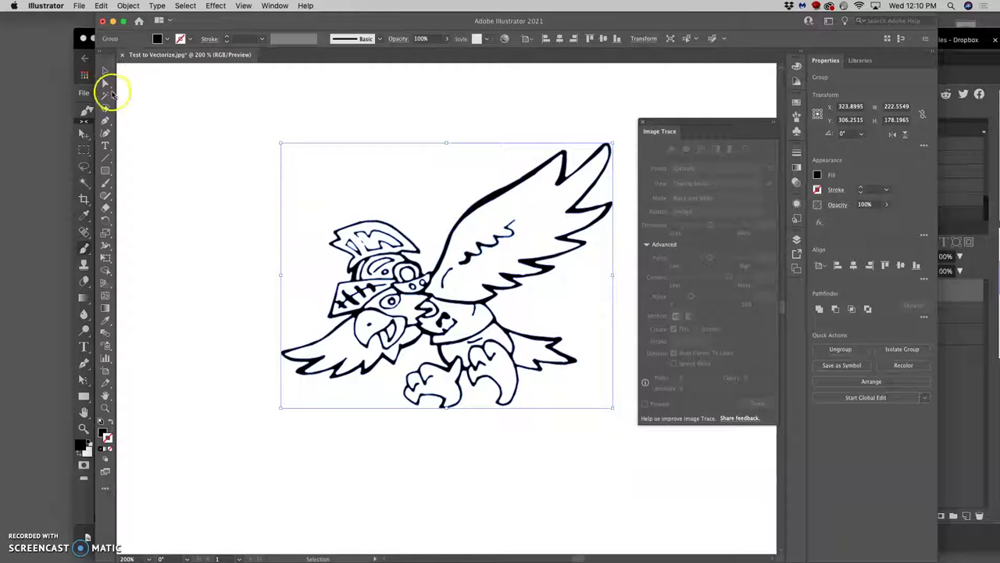
- Choose the Pencil tool, deselect the bird, and select the main outline's compound path at the helmet with Direct Selection
click(106, 83)
scroll(459, 273, up, 10)
scroll(343, 250, left, 5)
scroll(348, 251, left, 3)
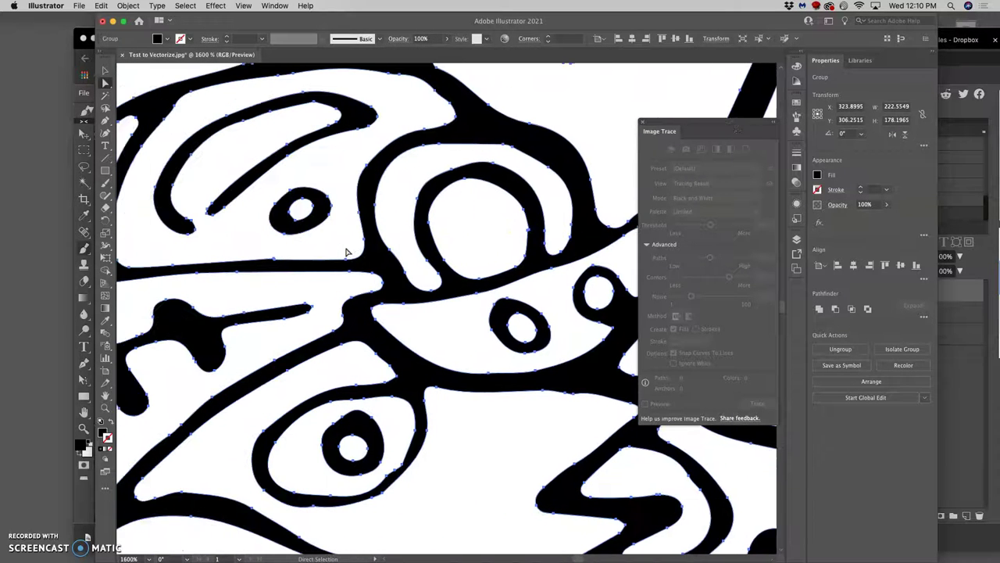
scroll(347, 251, up, 5)
scroll(347, 251, down, 2)
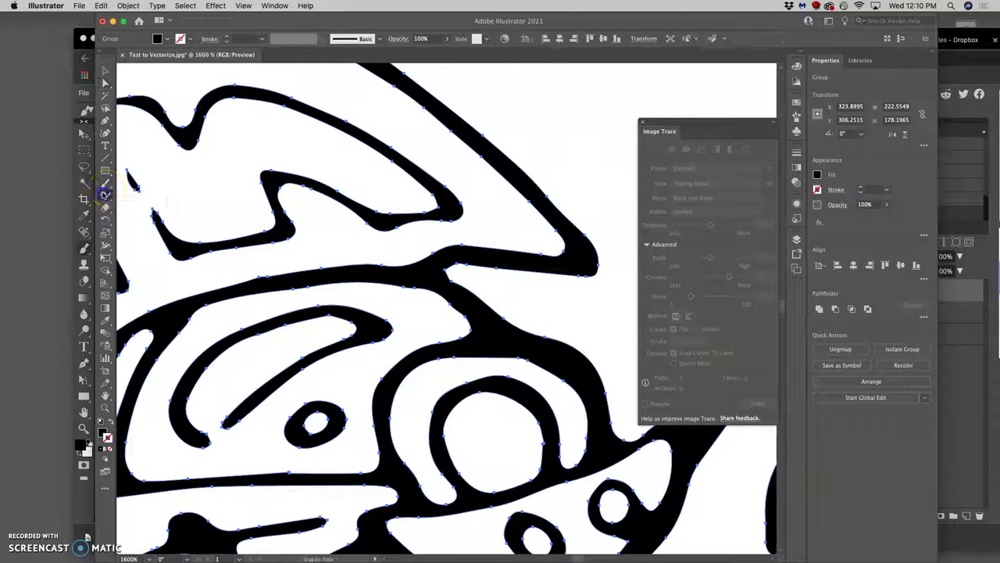
click(104, 194)
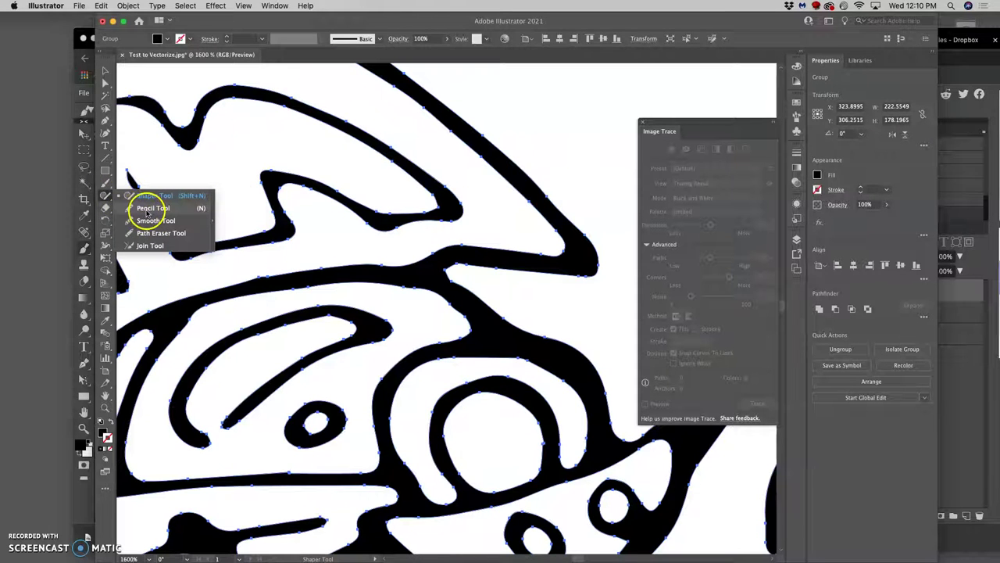
click(153, 208)
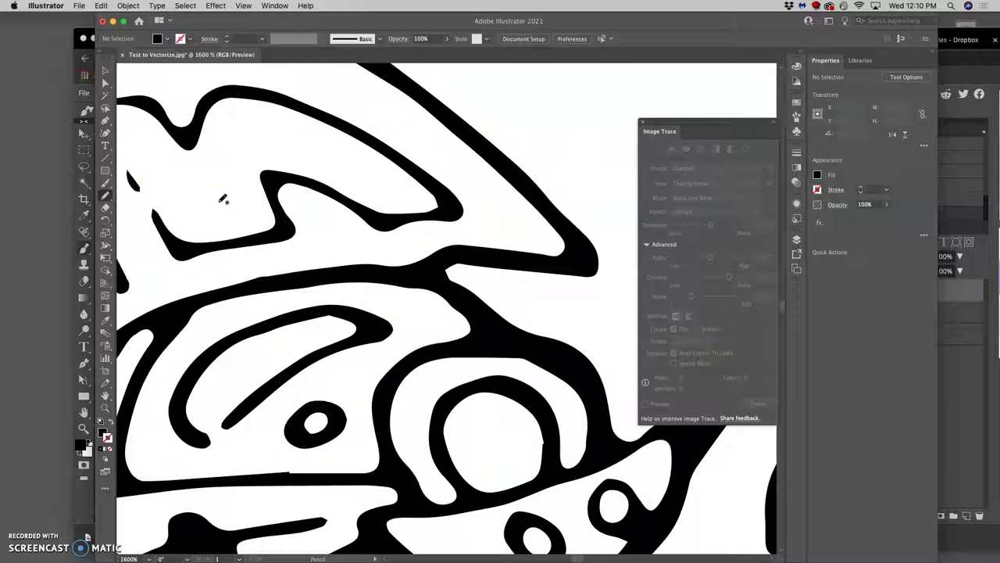
mouse_move(451, 57)
mouse_down()
mouse_move(375, 49)
mouse_move(424, 123)
mouse_move(458, 112)
mouse_move(432, 91)
mouse_move(438, 60)
mouse_up()
click(107, 84)
click(458, 255)
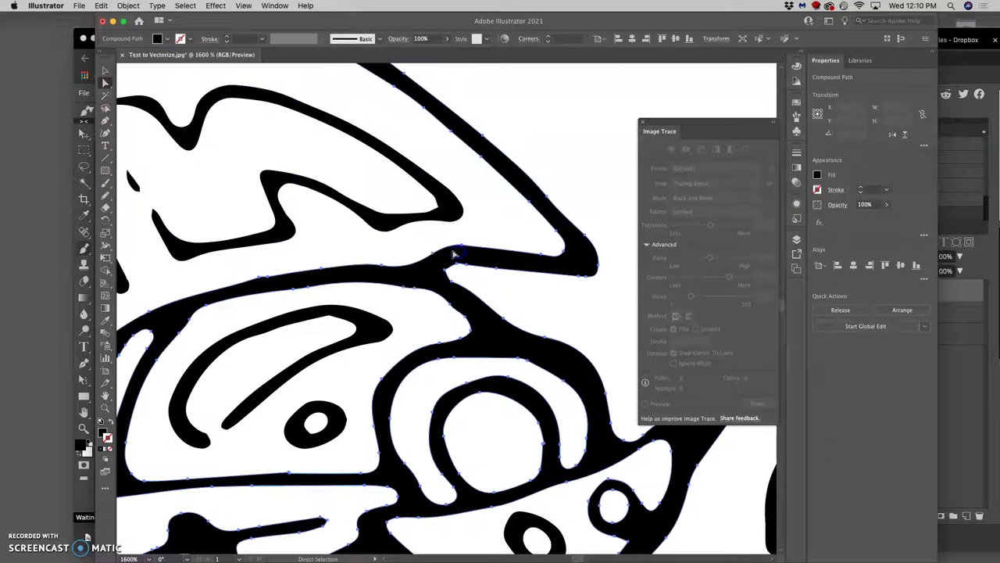
- Set the Pencil tool's fidelity to the smoothest setting in its options
click(105, 196)
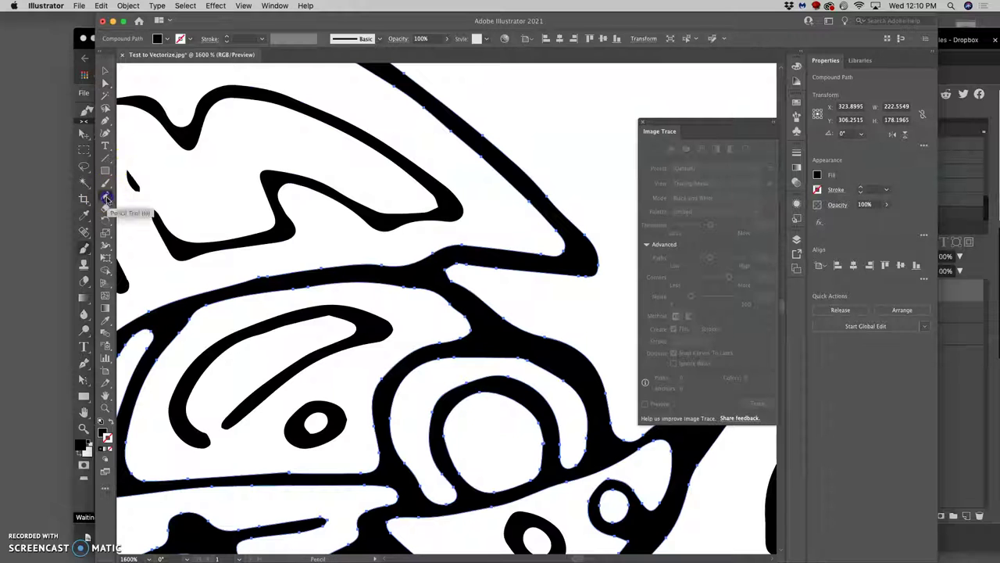
double_click(105, 197)
drag(459, 231, 518, 225)
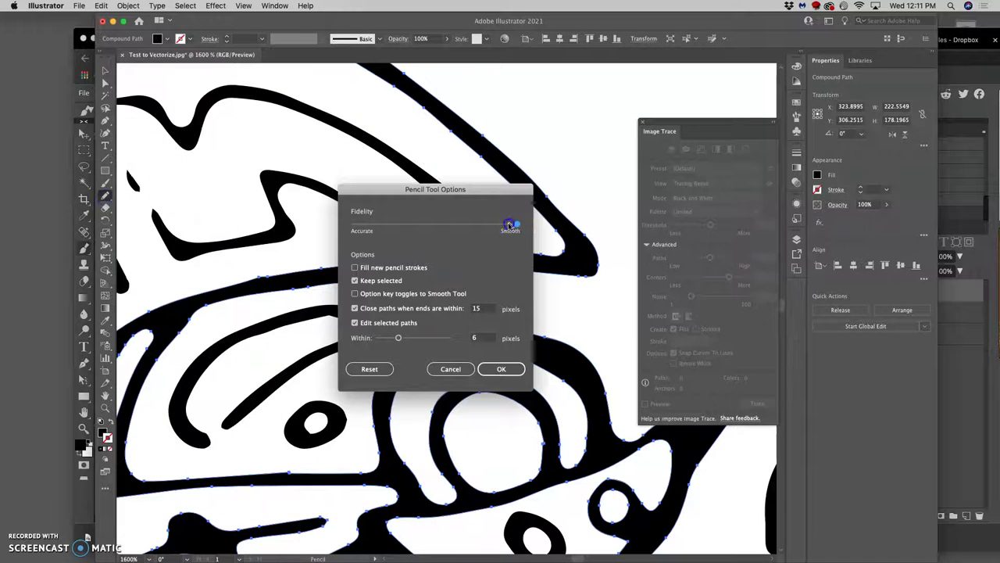
click(504, 369)
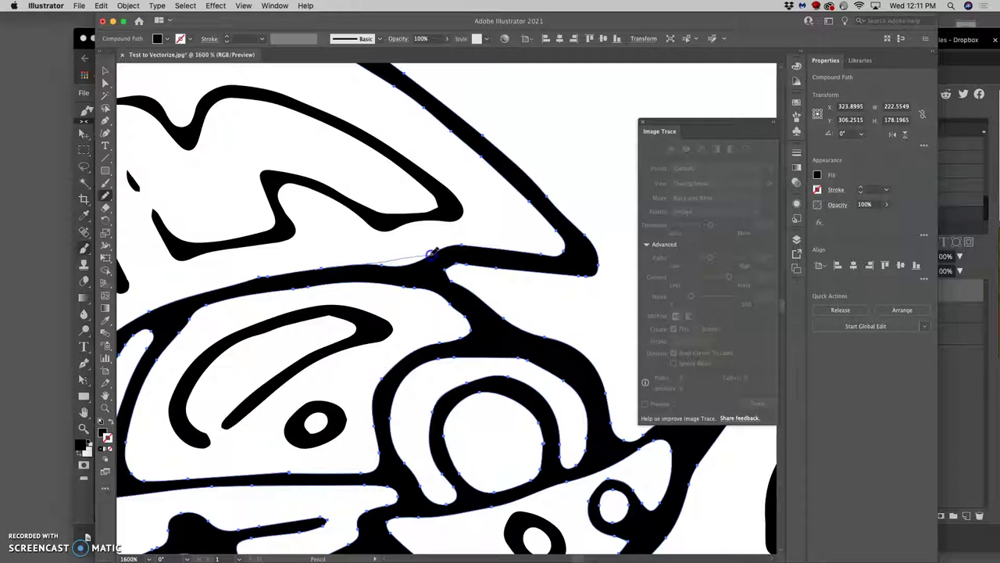
- Redraw the edge between the crest and the helmet dome with Pencil strokes to smooth its bumps
drag(458, 247, 462, 244)
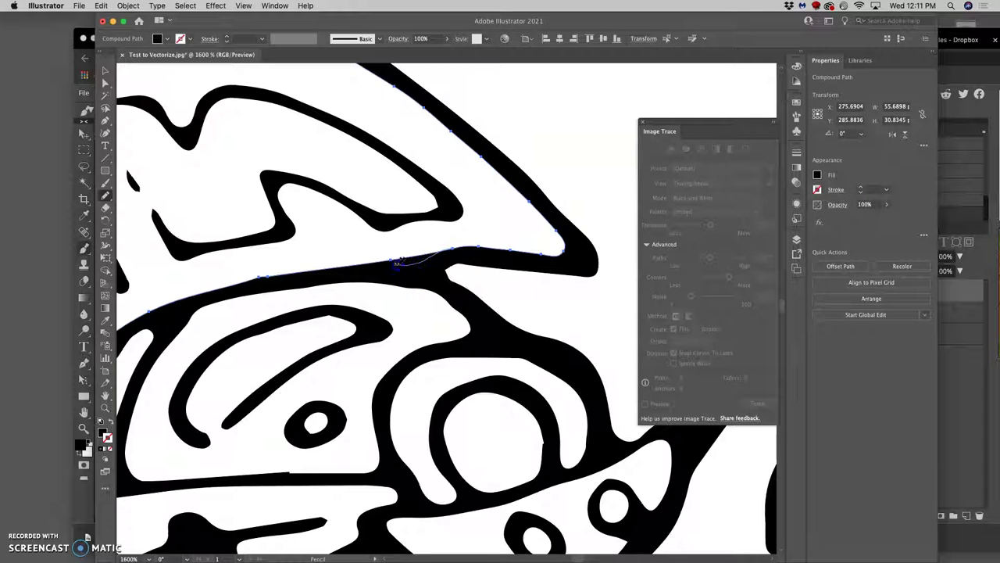
drag(353, 265, 339, 268)
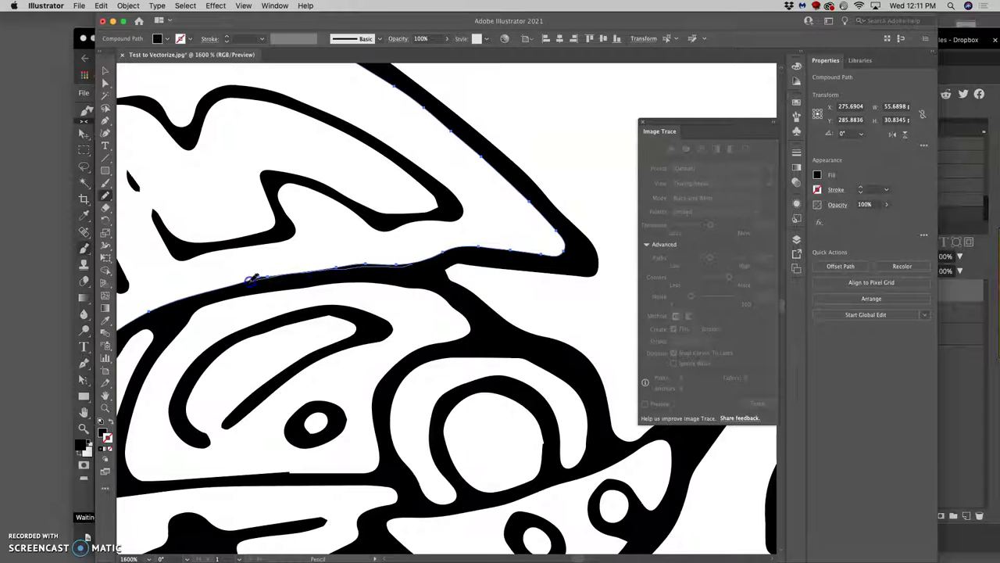
drag(248, 281, 241, 283)
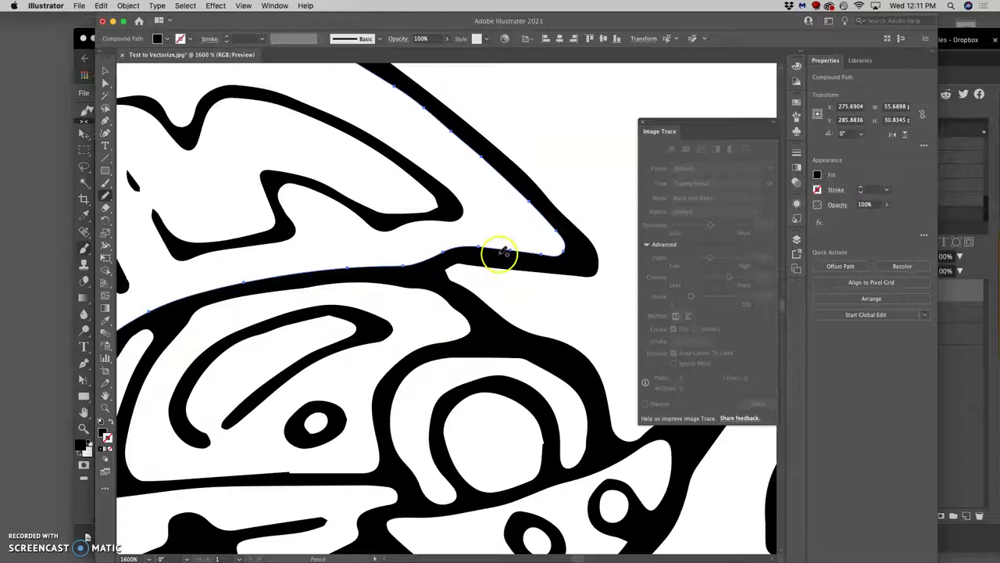
- Reselect the outline and smooth the upper, left and right inner edges of the helmet's dome panel with the Pencil
key(super)
click(463, 303)
key(n)
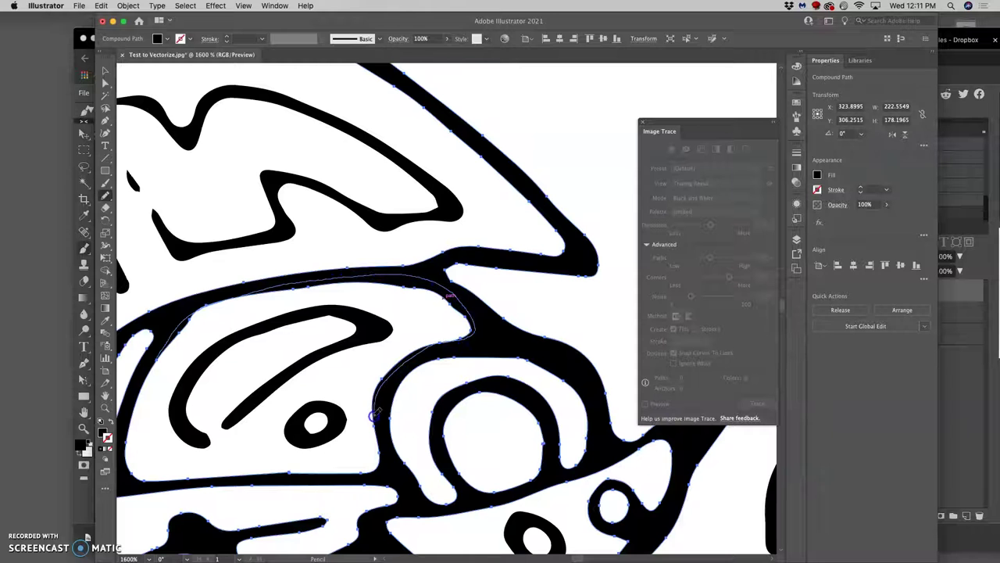
drag(375, 415, 375, 419)
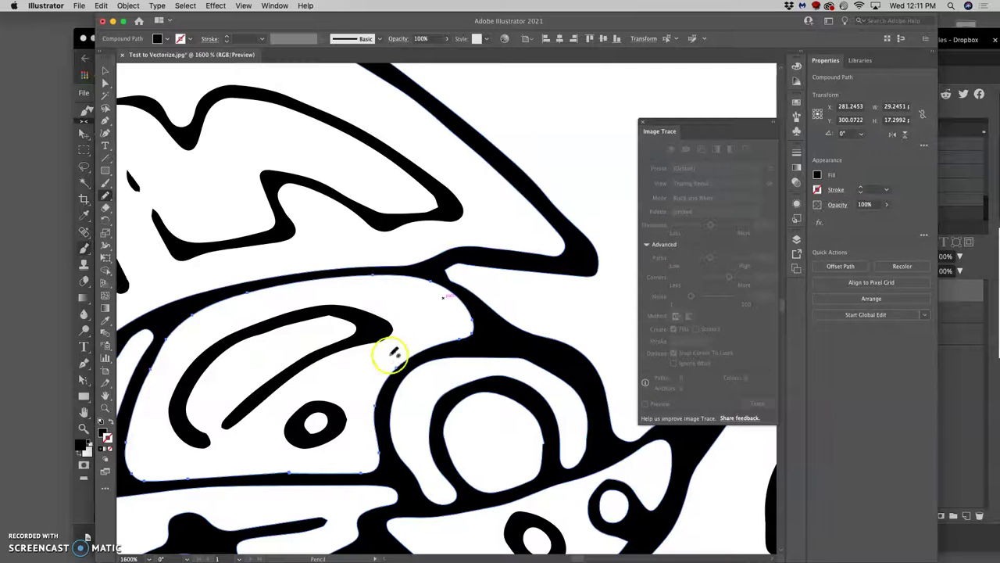
key(space)
mouse_move(364, 341)
mouse_down()
mouse_move(450, 273)
mouse_move(445, 209)
mouse_move(454, 227)
mouse_up()
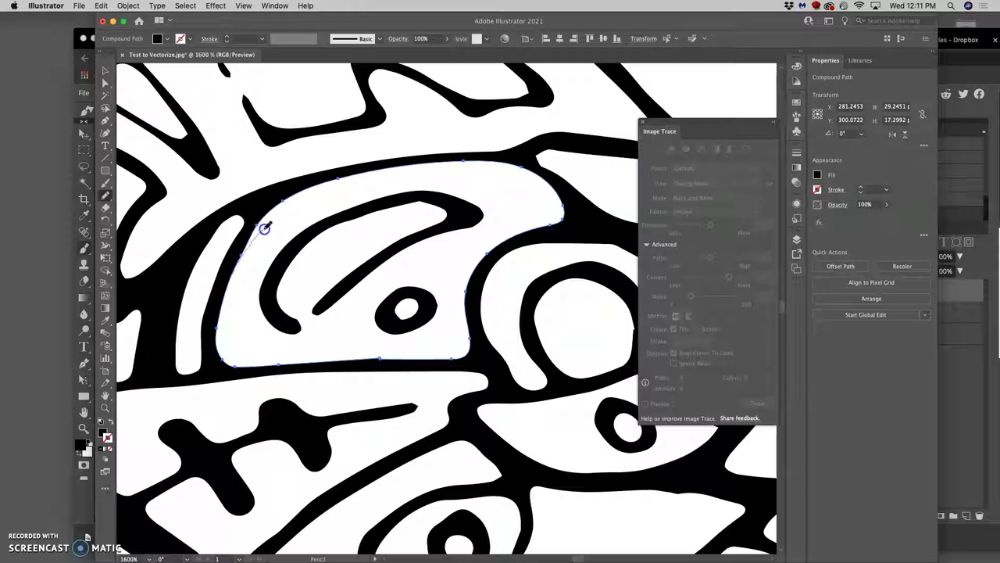
drag(269, 224, 312, 196)
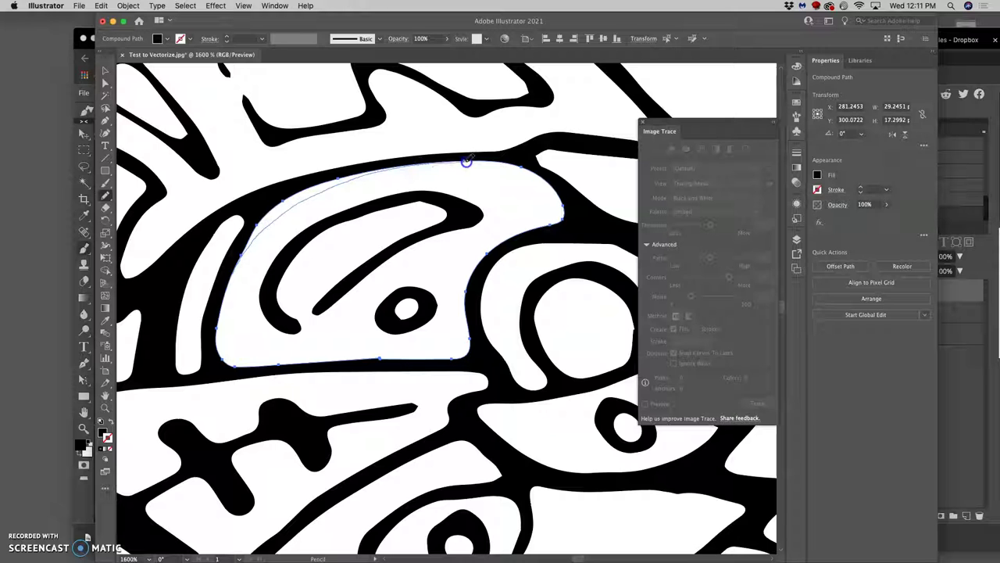
drag(486, 161, 486, 161)
- Thicken the line above the helmet dome by redrawing its upper edge as one smooth arc with the Pencil
key(space)
mouse_move(425, 230)
mouse_down()
mouse_move(424, 216)
mouse_move(468, 276)
mouse_move(373, 326)
mouse_up()
mouse_move(495, 245)
mouse_down()
mouse_move(519, 235)
mouse_move(509, 240)
mouse_up()
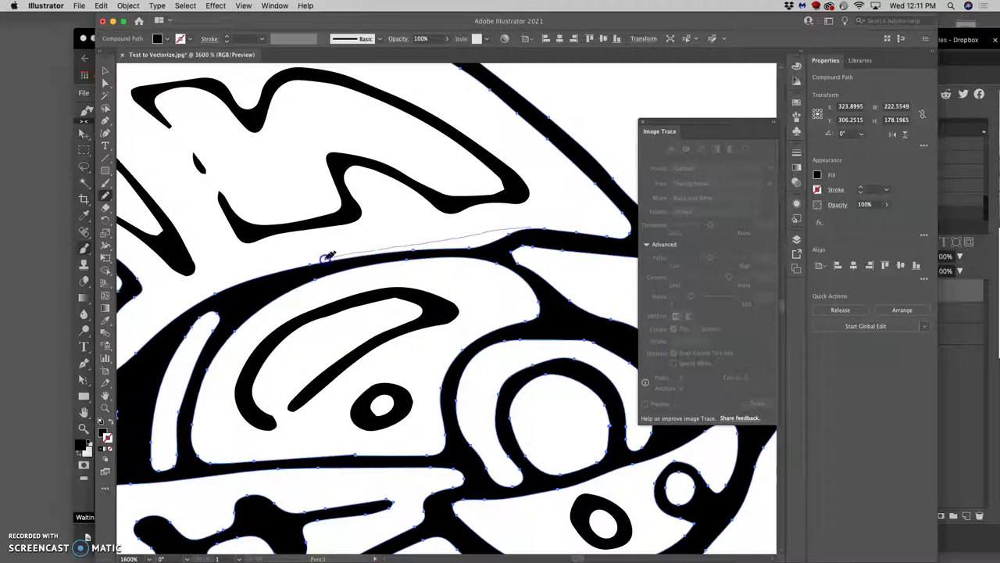
drag(285, 268, 280, 272)
drag(511, 245, 541, 226)
mouse_move(437, 227)
mouse_down()
mouse_move(357, 230)
mouse_move(202, 294)
mouse_up()
mouse_move(160, 329)
mouse_down()
mouse_move(139, 367)
mouse_move(300, 279)
mouse_move(129, 366)
mouse_up()
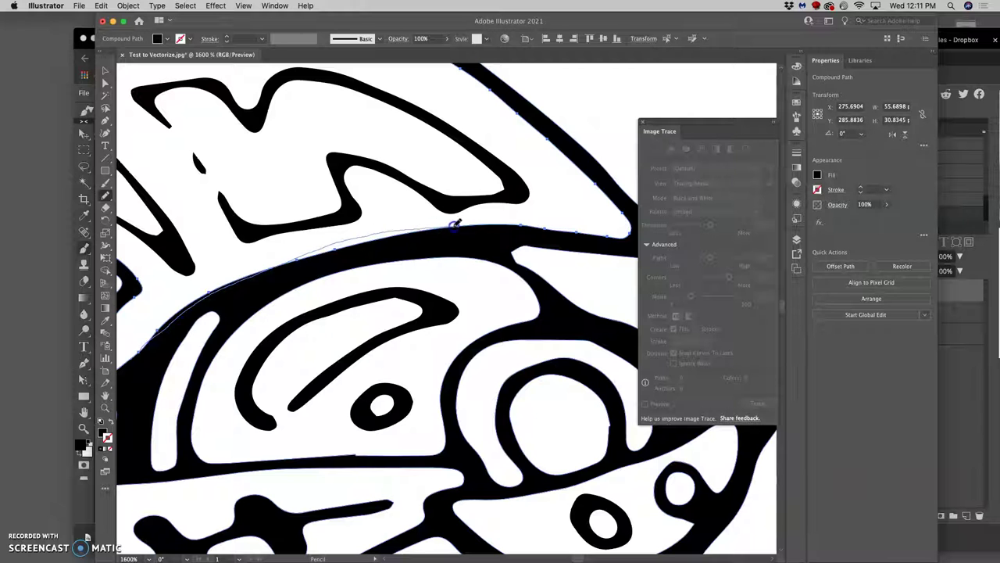
drag(532, 225, 543, 228)
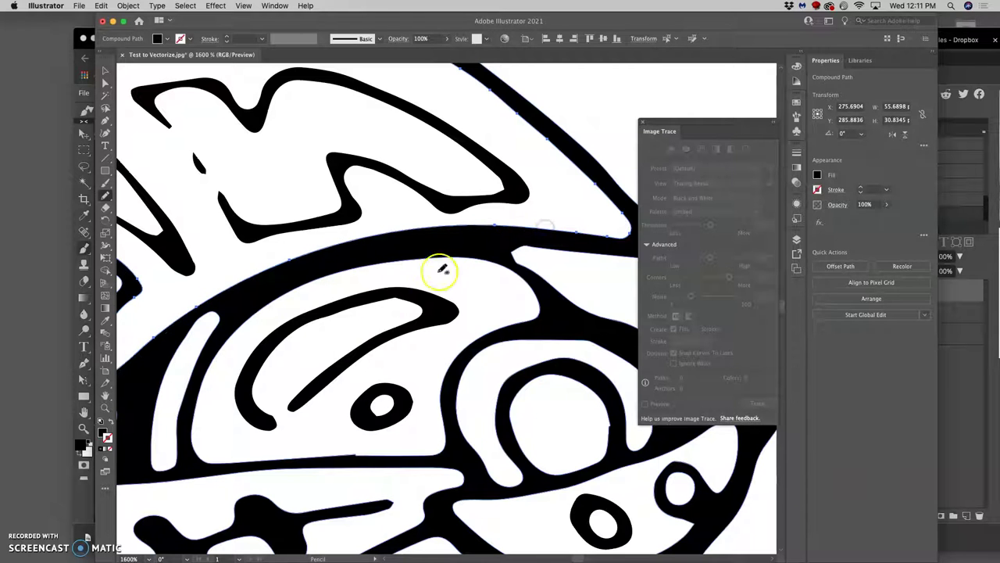
- Reshape the narrow white slit beside the helmet's dome panel so its upper end tapers to a sharp point
key(space)
drag(336, 293, 490, 194)
mouse_move(395, 235)
mouse_down()
mouse_move(375, 229)
mouse_move(383, 221)
mouse_up()
drag(324, 258, 326, 260)
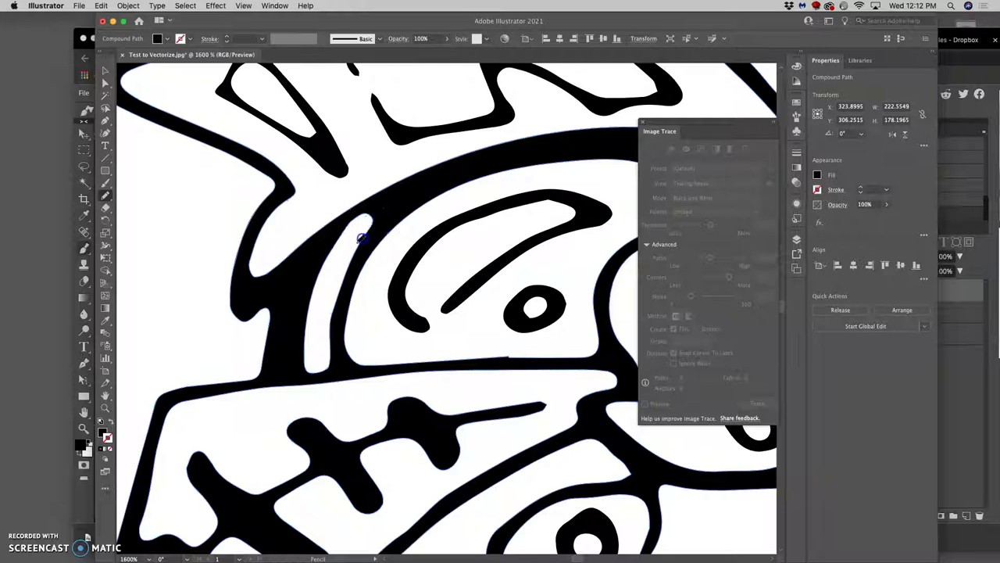
drag(369, 226, 361, 239)
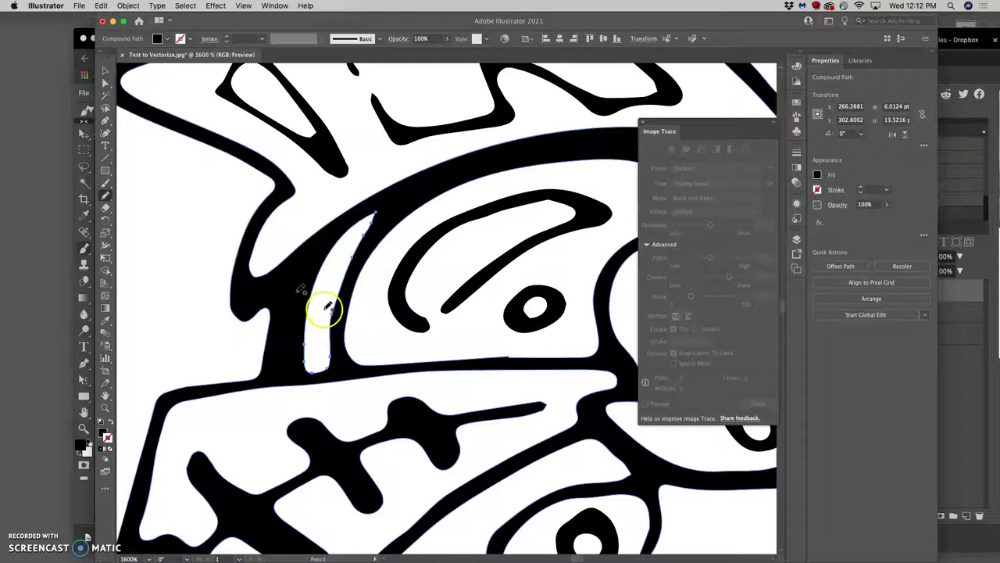
- Select the main outline and smooth the outer and inner edges of the crest's upper line with Pencil strokes
drag(304, 242, 386, 408)
drag(422, 296, 330, 268)
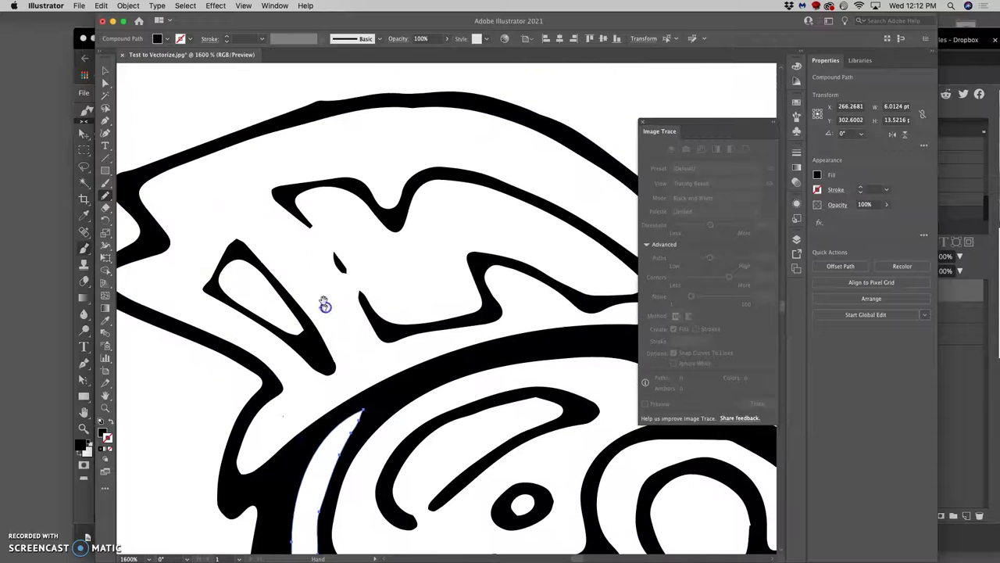
drag(351, 152, 338, 198)
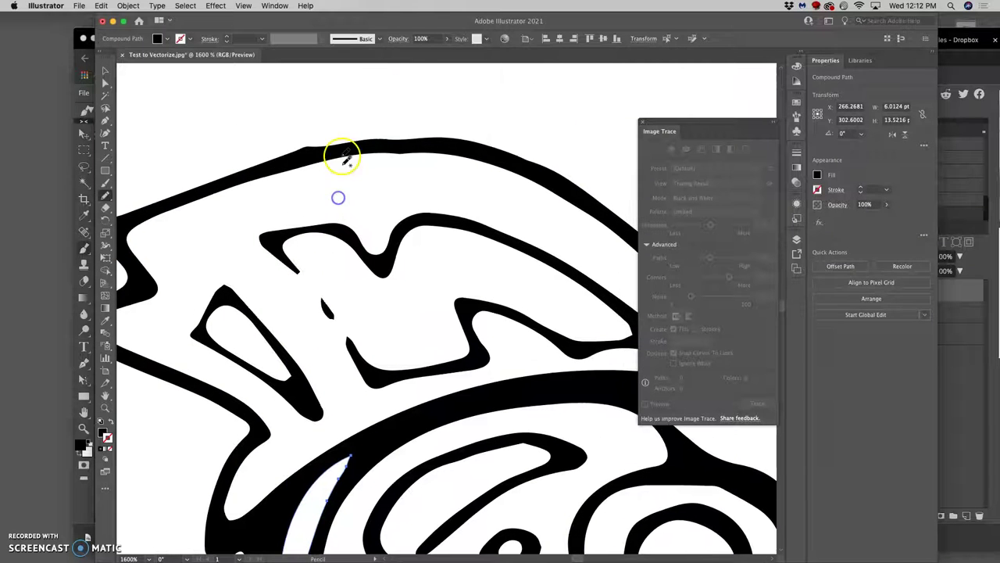
super+click(349, 150)
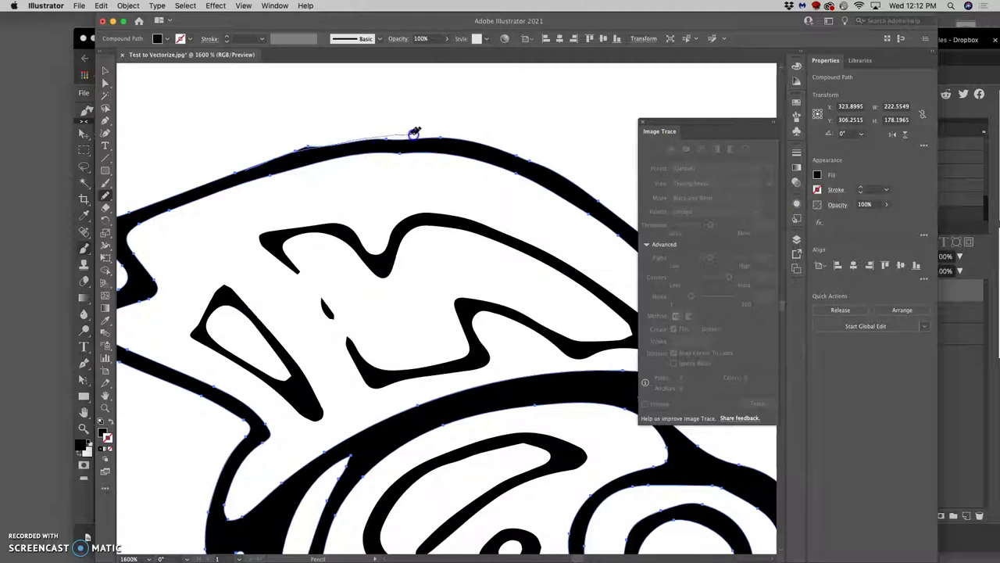
drag(417, 135, 462, 137)
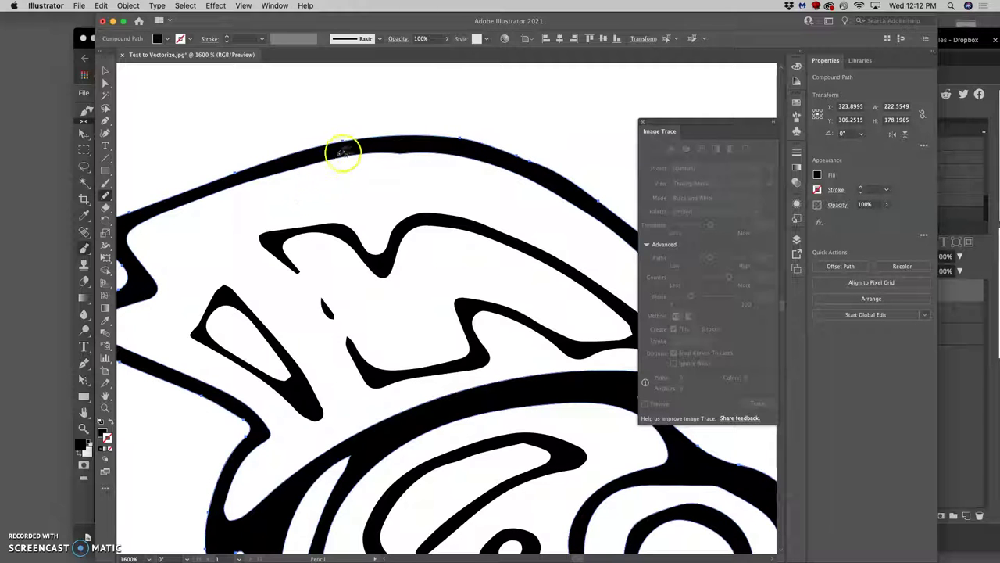
mouse_move(347, 149)
mouse_down()
mouse_move(368, 145)
mouse_move(353, 152)
mouse_up()
drag(294, 168, 303, 164)
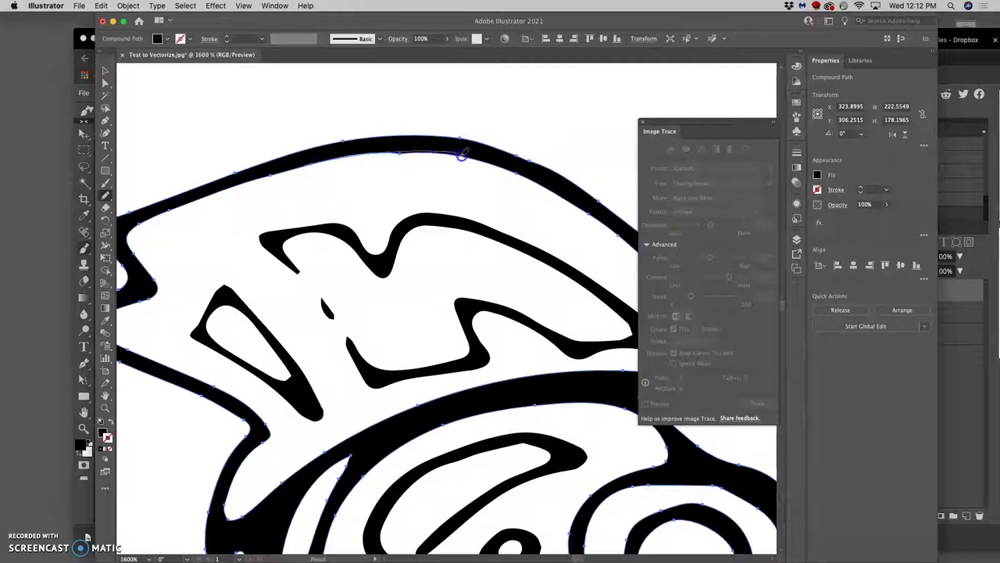
drag(463, 154, 464, 161)
- Reduce the Eraser's size to a fine tip and cut the black stitch-like mark free from the left outline of the panel below the helmet
mouse_move(540, 208)
mouse_down()
mouse_move(377, 149)
mouse_move(401, 166)
mouse_up()
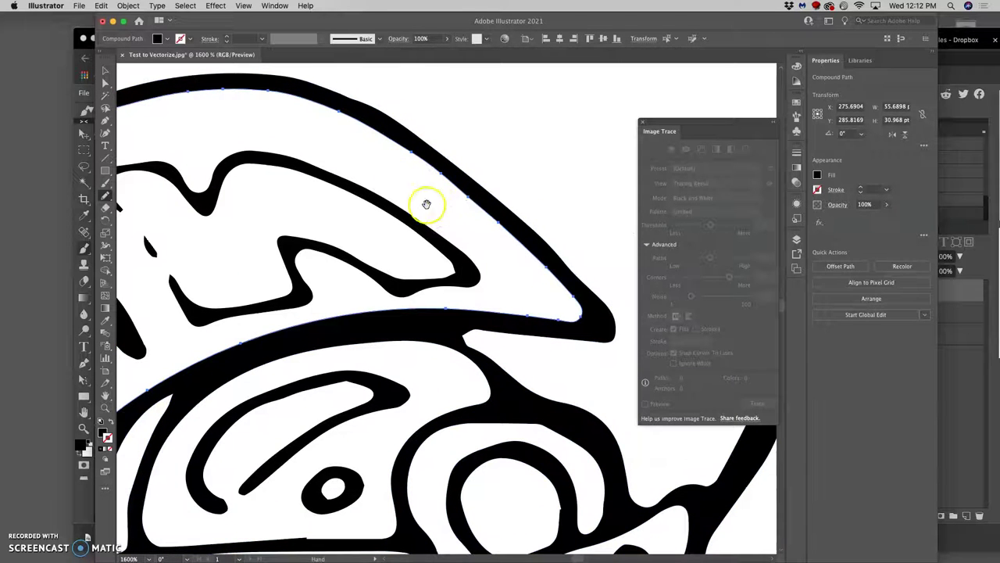
drag(426, 204, 555, 154)
drag(398, 205, 393, 170)
scroll(393, 170, down, 10)
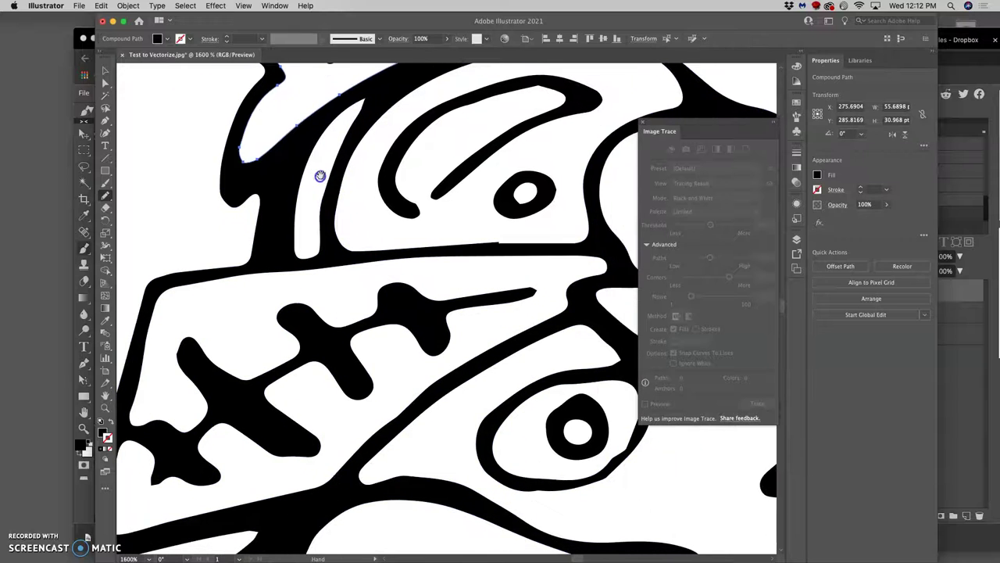
drag(334, 218, 398, 125)
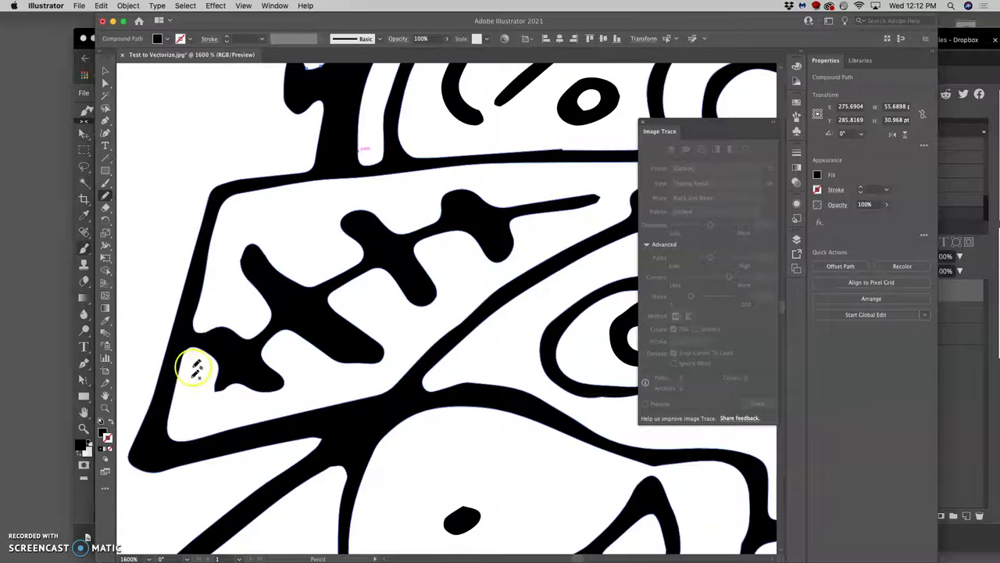
click(106, 208)
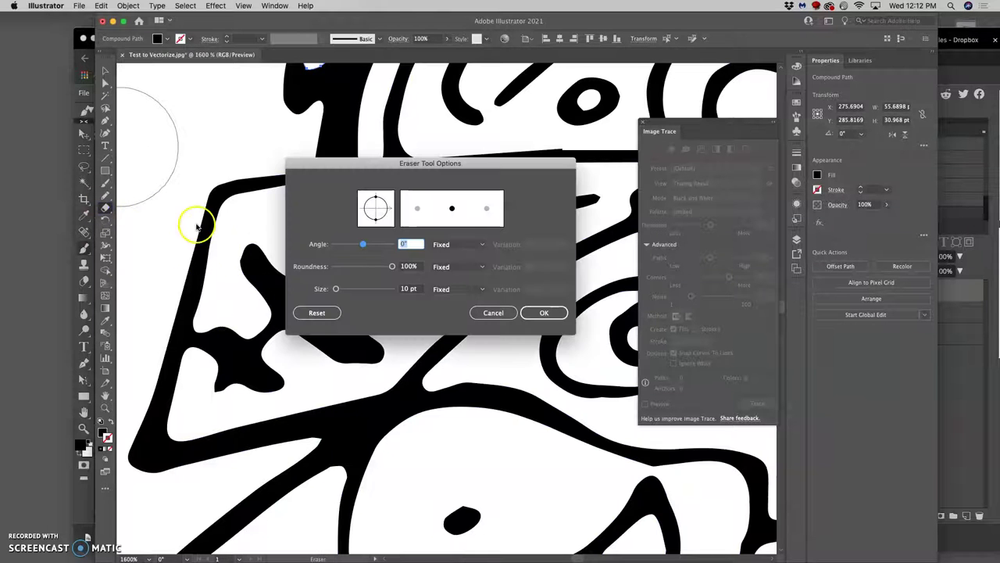
drag(339, 289, 337, 288)
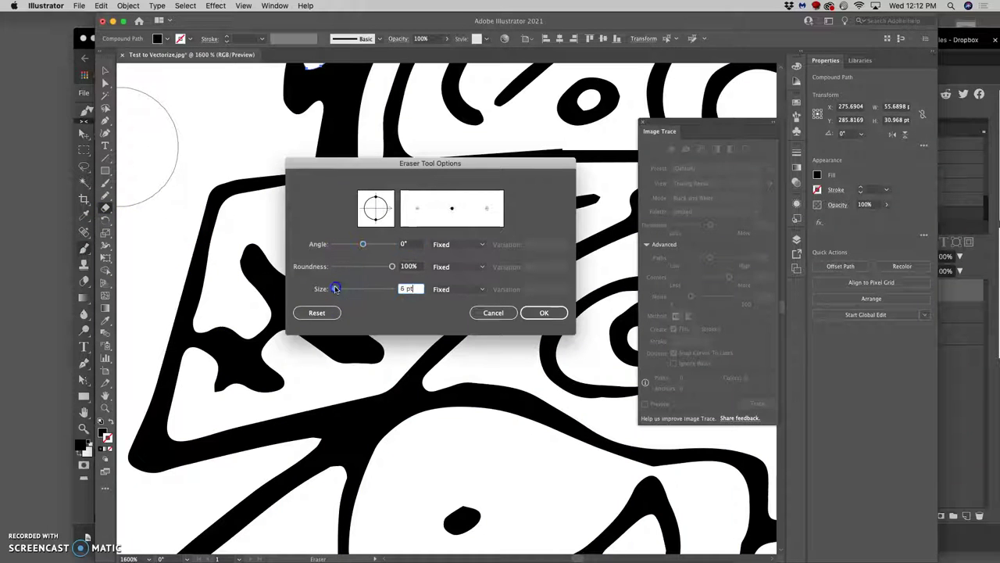
click(544, 313)
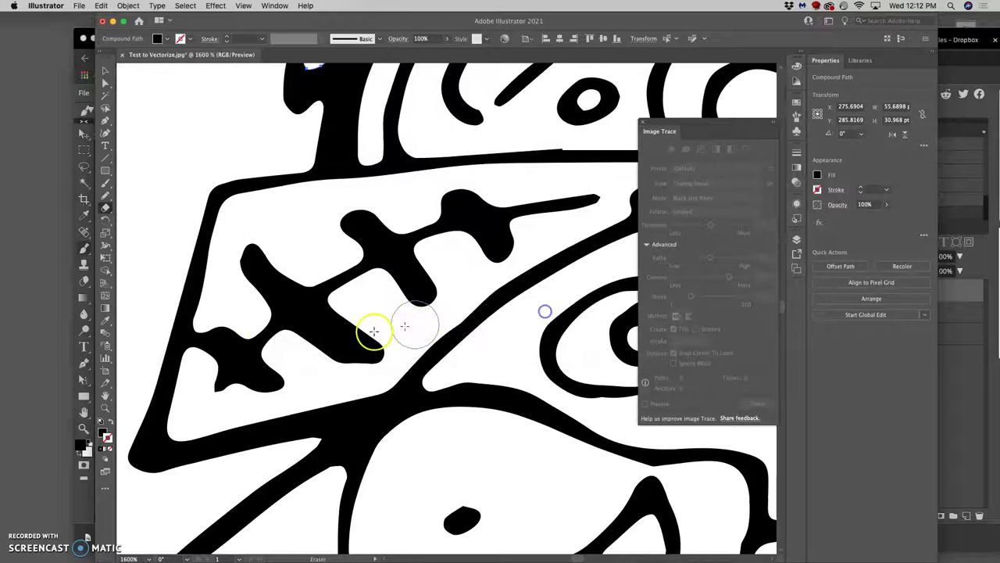
double_click(104, 209)
click(336, 289)
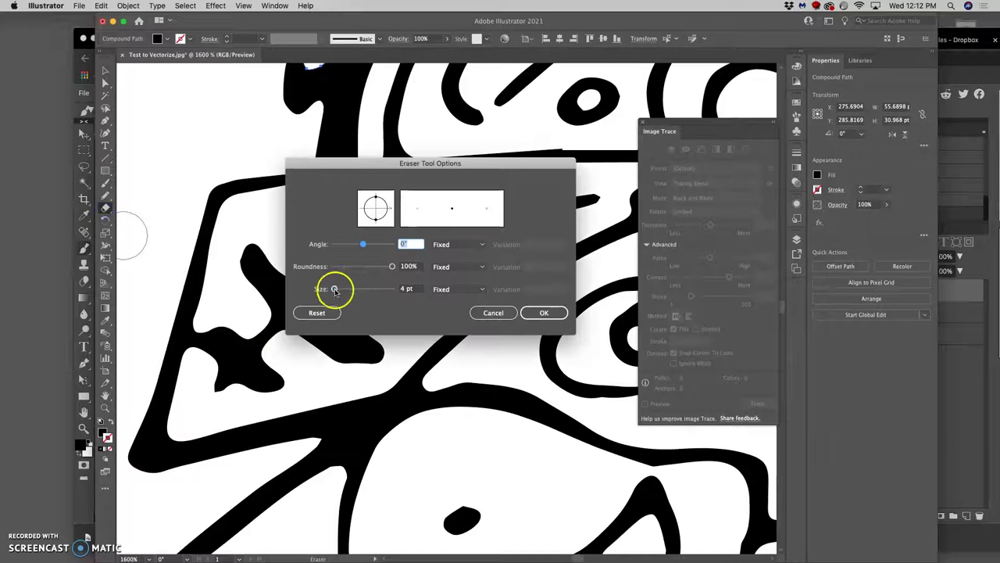
double_click(404, 290)
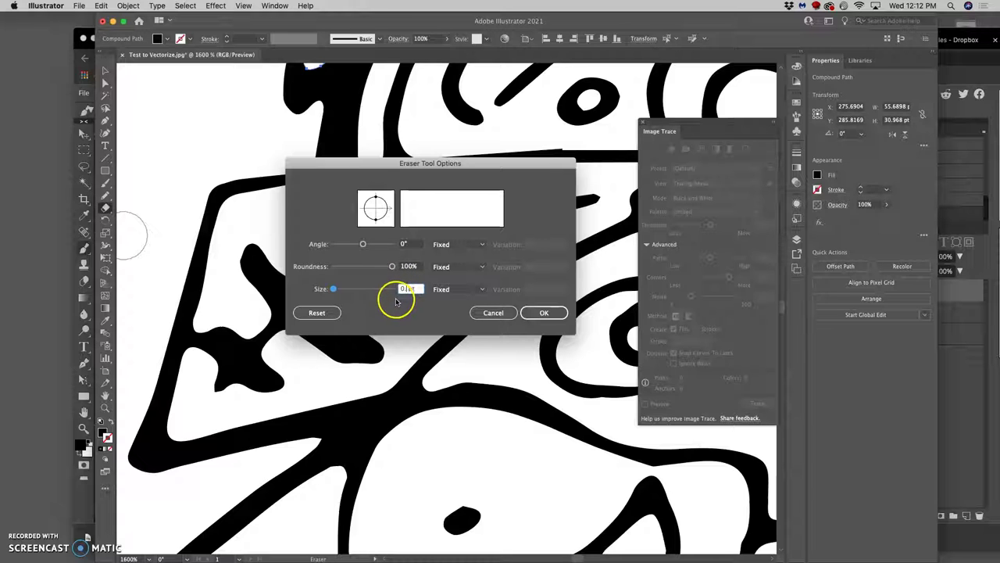
click(547, 312)
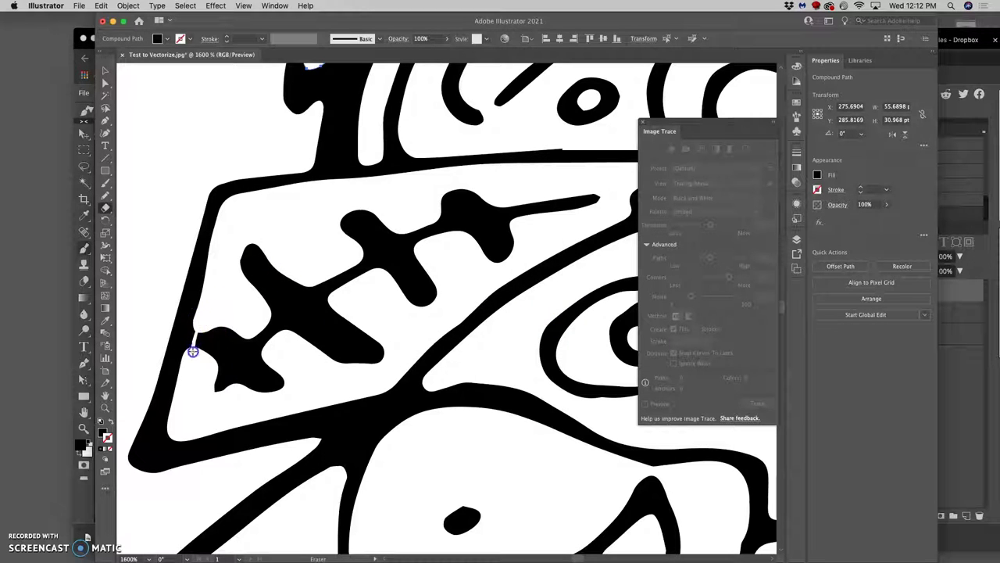
- Select all the artwork, then round off the stitch mark's cut end and redraw the adjacent inner edge of the panel with the Pencil
key(super+a)
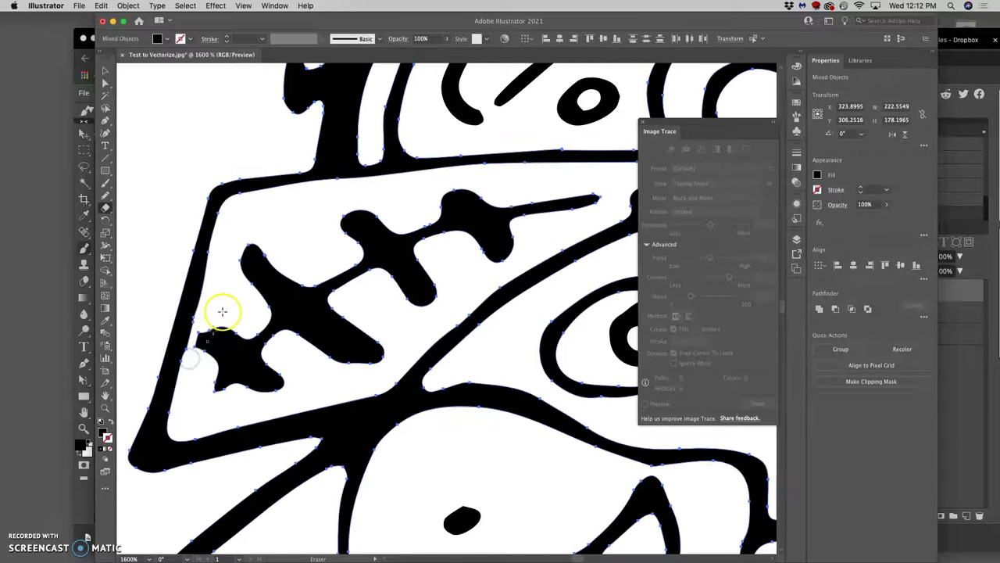
click(107, 194)
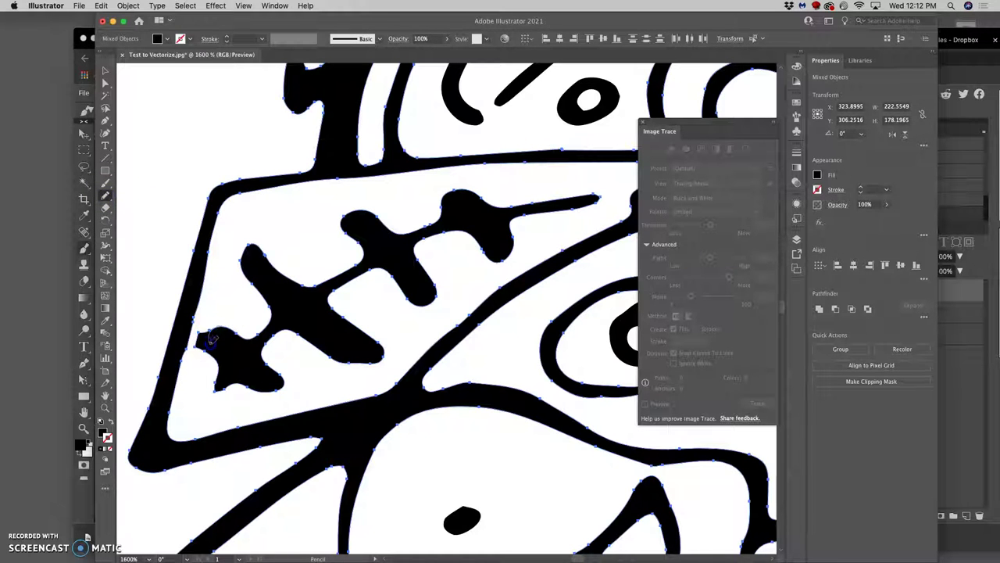
drag(221, 368, 214, 391)
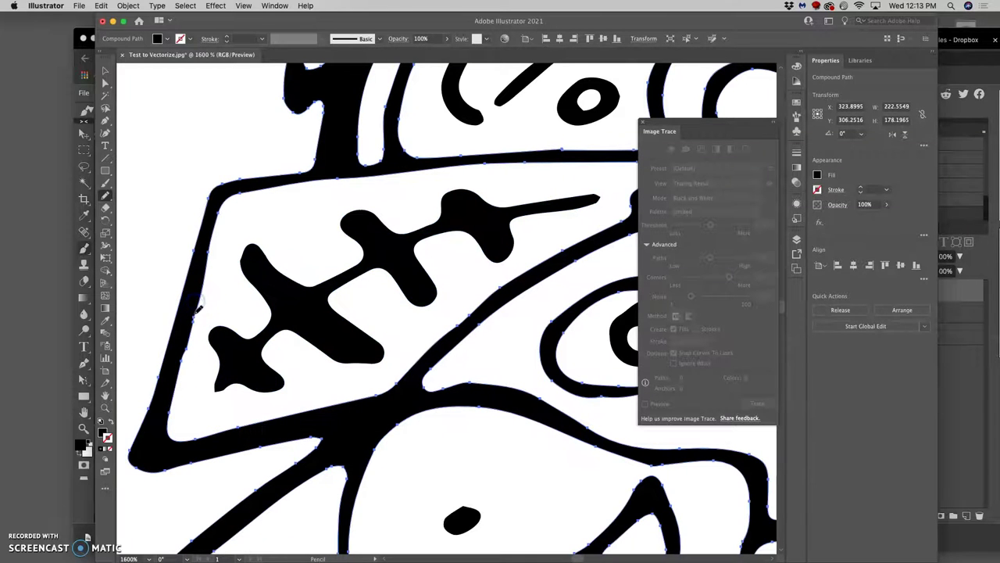
drag(180, 367, 163, 413)
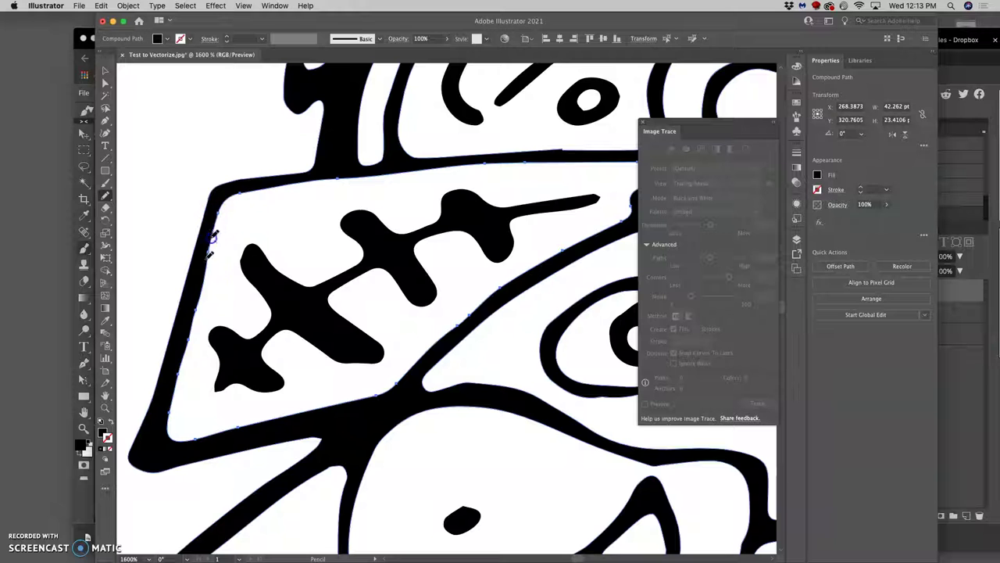
- Undo the last Pencil stroke and even out the panel's left inner edge with the Smooth tool
drag(168, 403, 167, 422)
key(super+z)
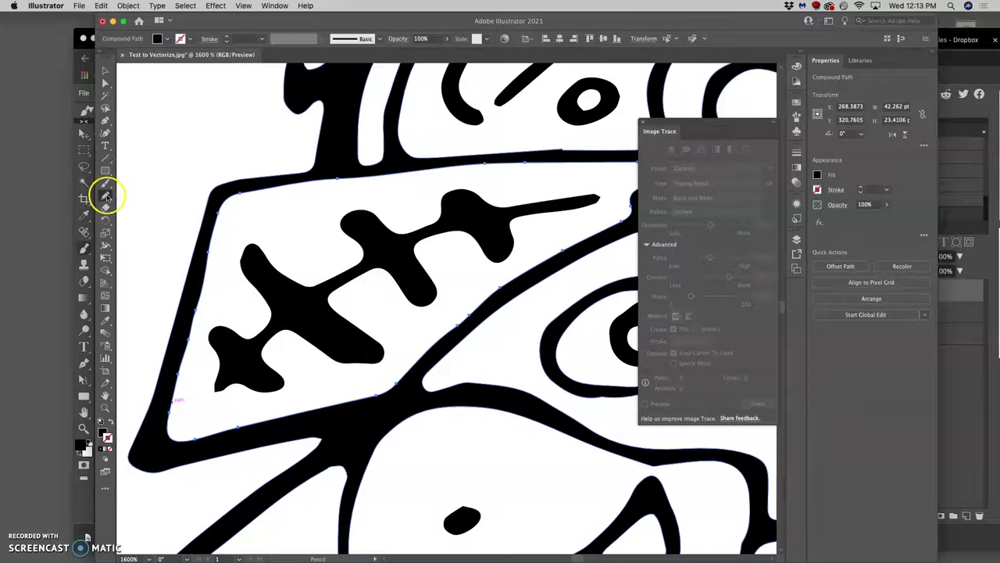
drag(107, 196, 156, 220)
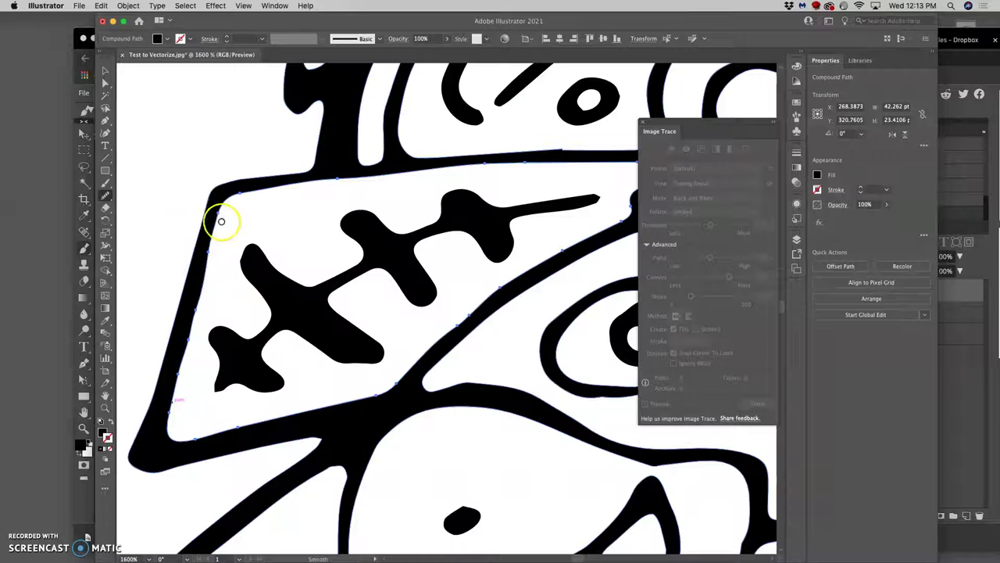
mouse_move(208, 279)
mouse_down()
mouse_move(190, 336)
mouse_move(211, 245)
mouse_up()
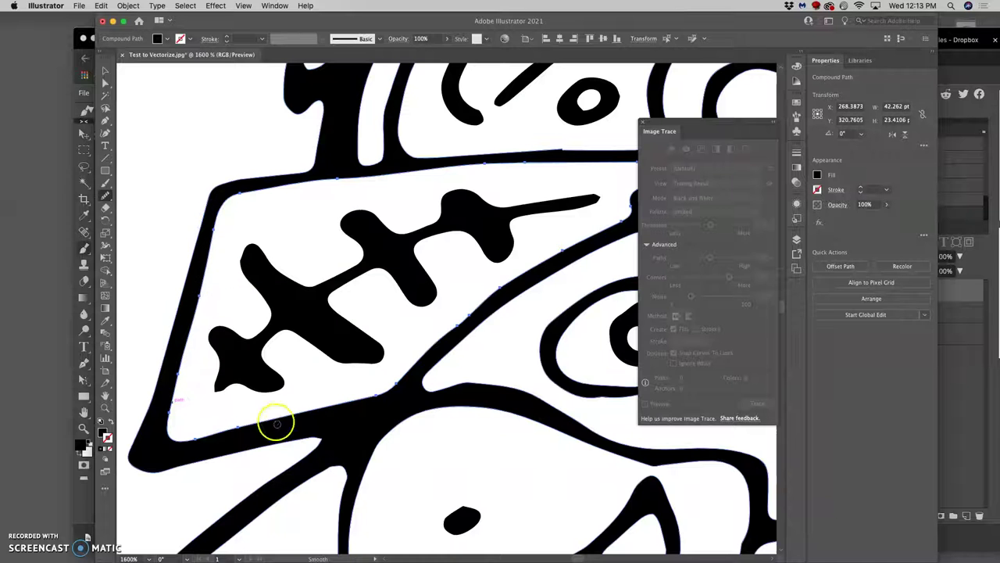
- Reselect the outline and remove the small bump on the lower edge of the helmet's dome panel with the Smooth tool
key(space)
drag(439, 307, 255, 370)
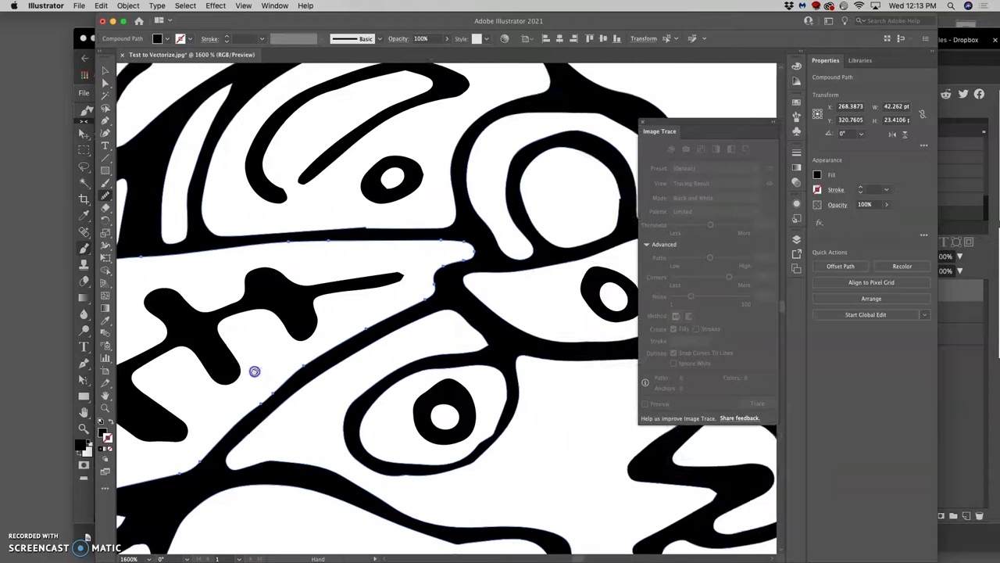
super+click(463, 227)
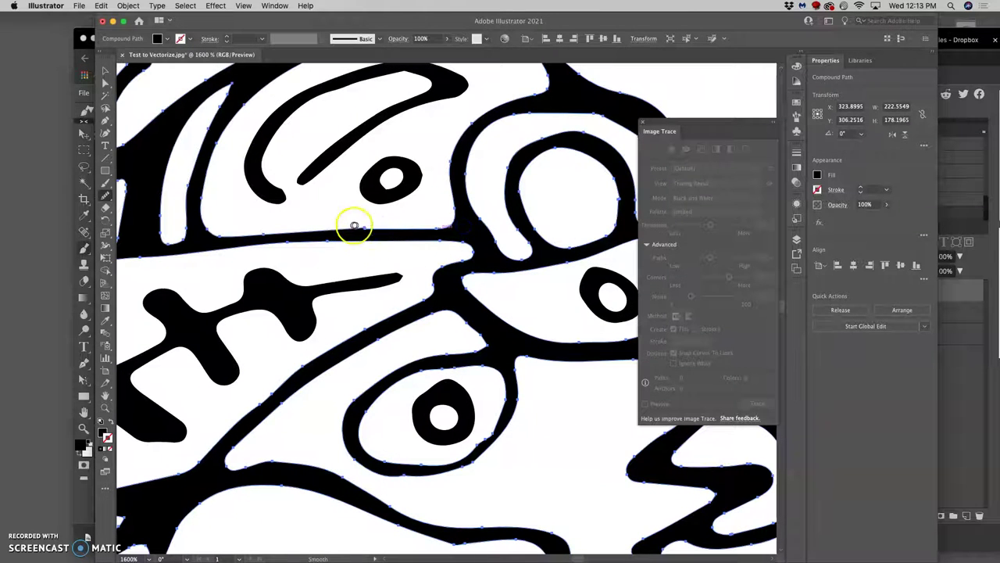
mouse_move(383, 228)
mouse_down()
mouse_move(340, 229)
mouse_move(404, 228)
mouse_up()
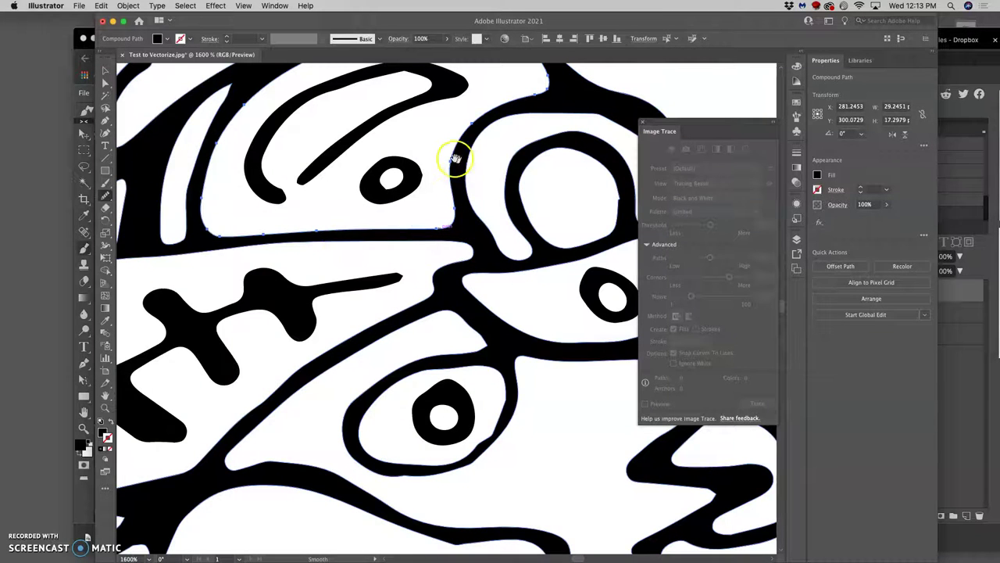
- Select the outer outline and soften the notch where the crest's rear point meets the helmet dome with the Smooth tool
drag(451, 162, 467, 337)
mouse_move(435, 228)
mouse_down()
mouse_move(462, 248)
mouse_move(397, 250)
mouse_move(410, 242)
mouse_move(391, 249)
mouse_move(397, 266)
mouse_move(364, 254)
mouse_move(372, 266)
mouse_move(440, 269)
mouse_move(408, 295)
mouse_move(434, 288)
mouse_move(462, 257)
mouse_move(438, 249)
mouse_move(324, 295)
mouse_up()
super+click(455, 252)
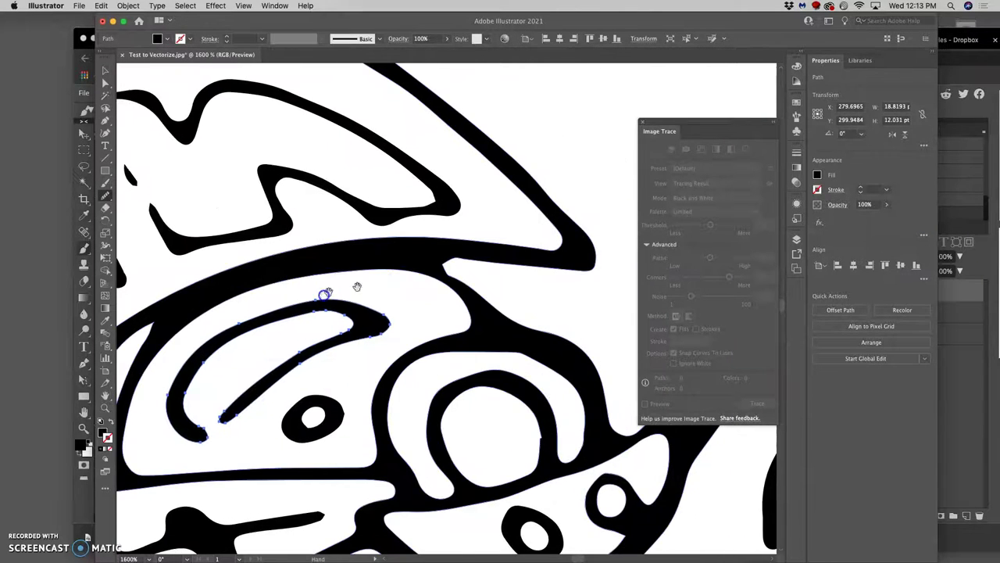
super+click(471, 296)
mouse_move(460, 264)
mouse_down()
mouse_move(446, 264)
mouse_move(459, 277)
mouse_up()
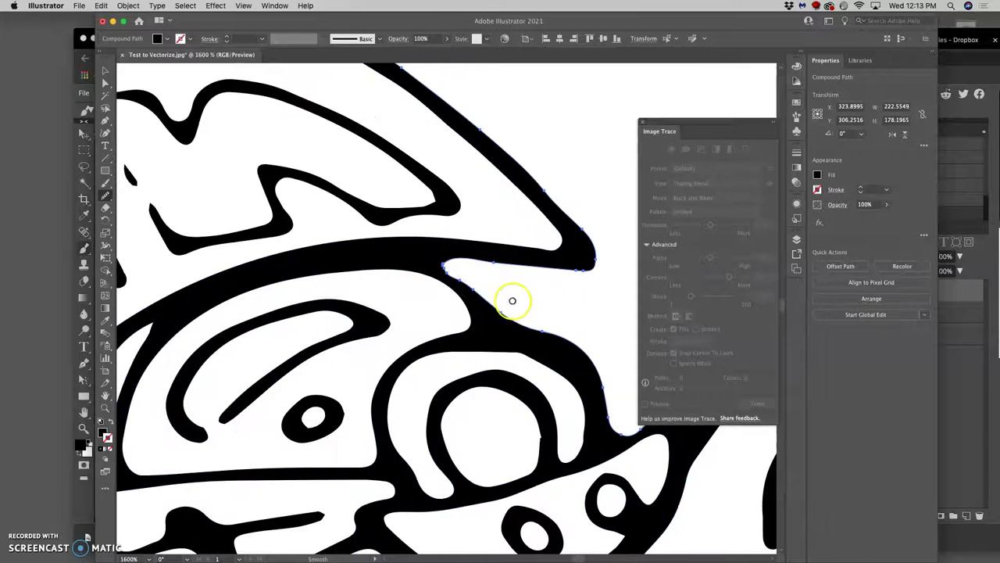
- Smooth the kink on the right edge of the large white circle beside the dome panel with the Smooth tool
drag(542, 326, 377, 250)
drag(431, 287, 407, 264)
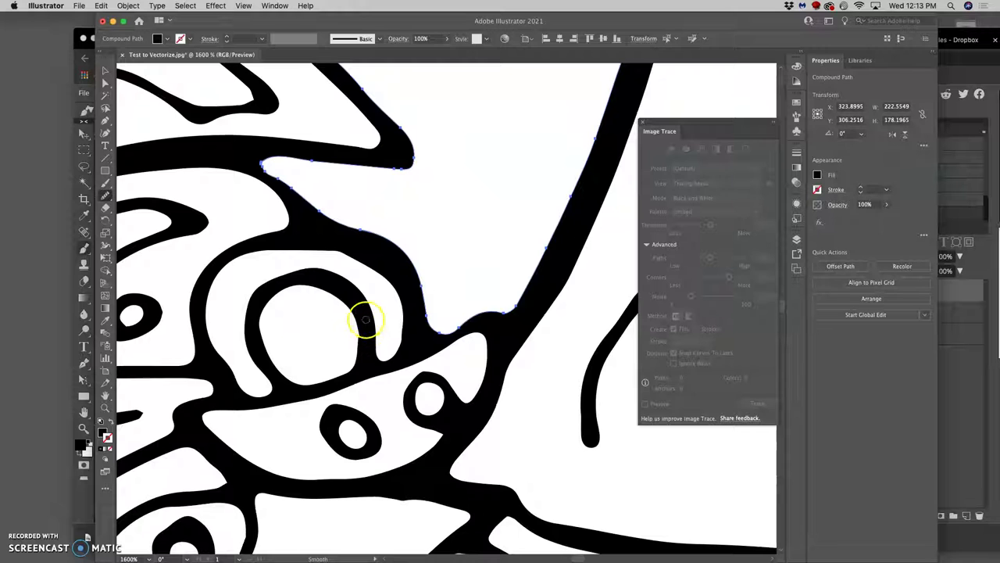
mouse_move(363, 337)
mouse_down()
mouse_move(350, 328)
mouse_move(362, 312)
mouse_up()
key(a)
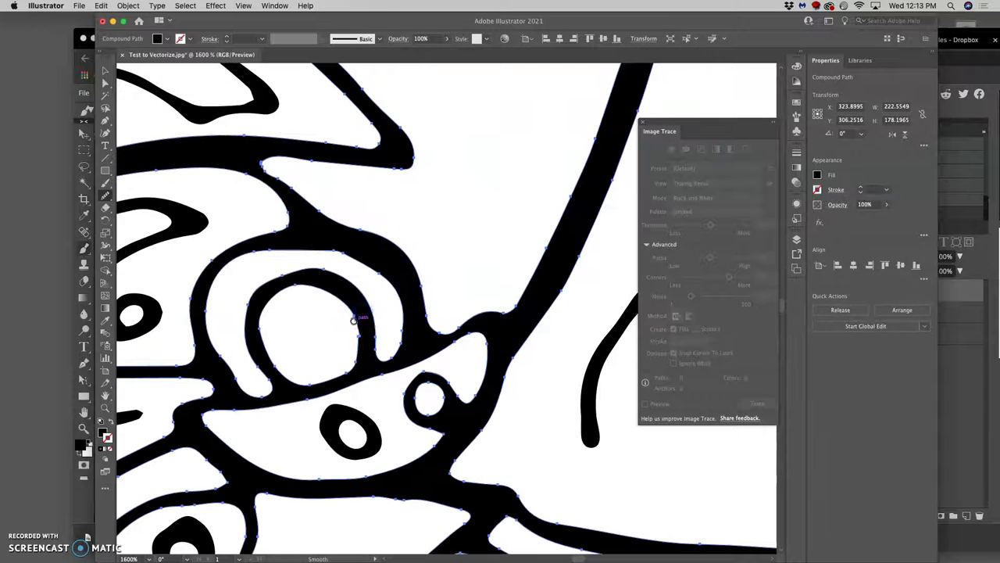
click(354, 317)
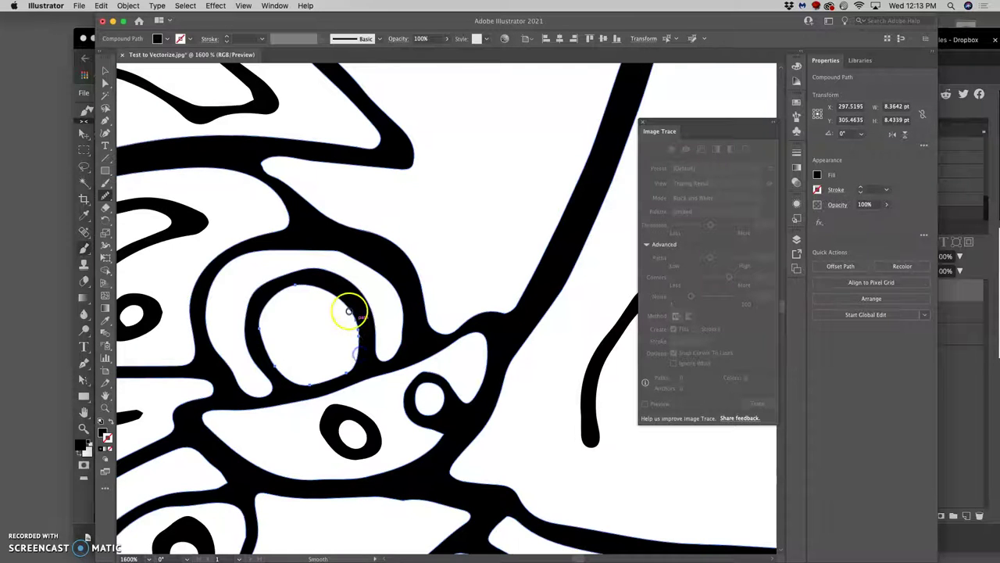
drag(356, 358, 326, 385)
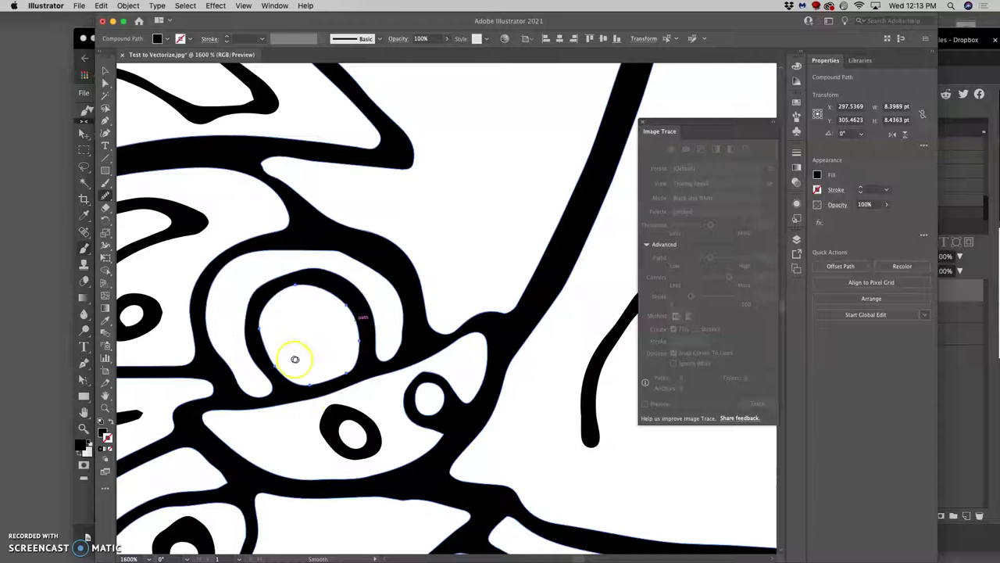
- Redraw the white band around the large circle with the Pencil, rounding its top and right side and reshaping its lower left end
click(107, 198)
click(139, 208)
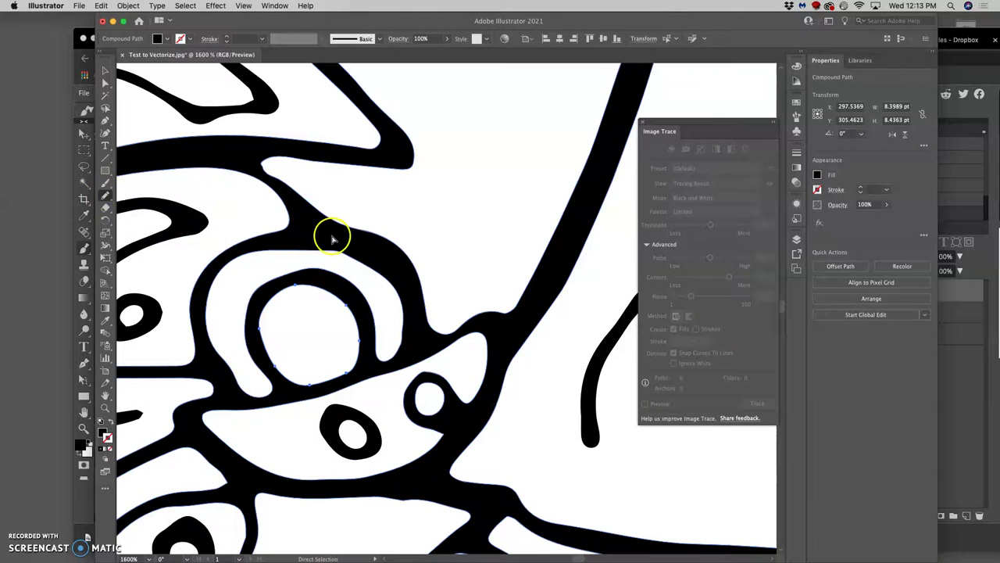
super+click(332, 238)
drag(302, 246, 250, 252)
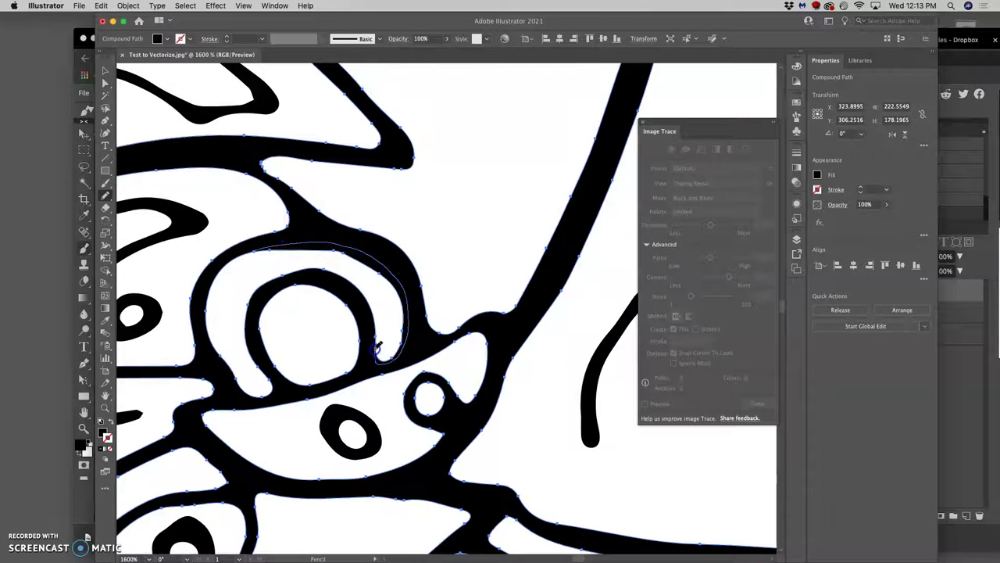
drag(377, 349, 378, 344)
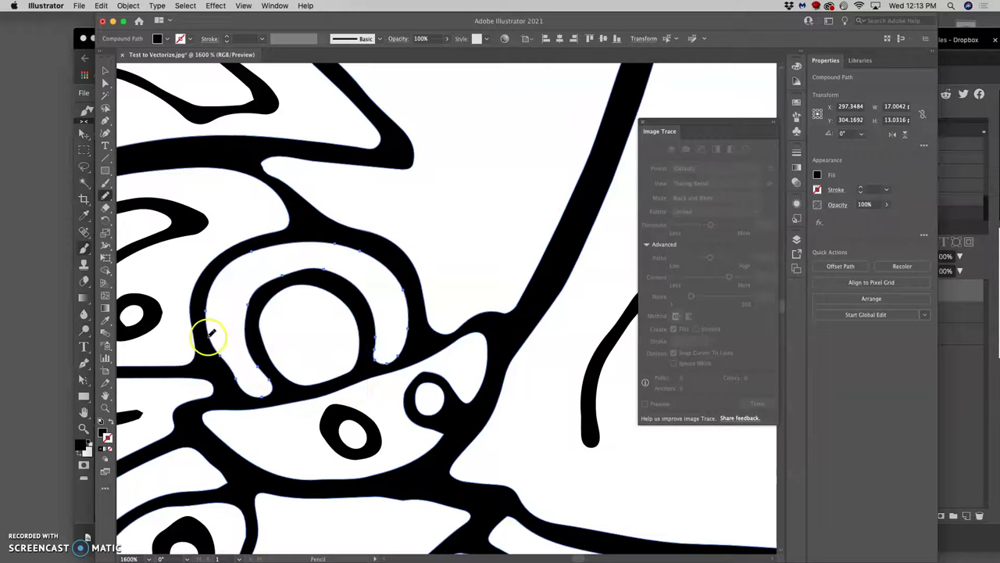
drag(210, 334, 239, 383)
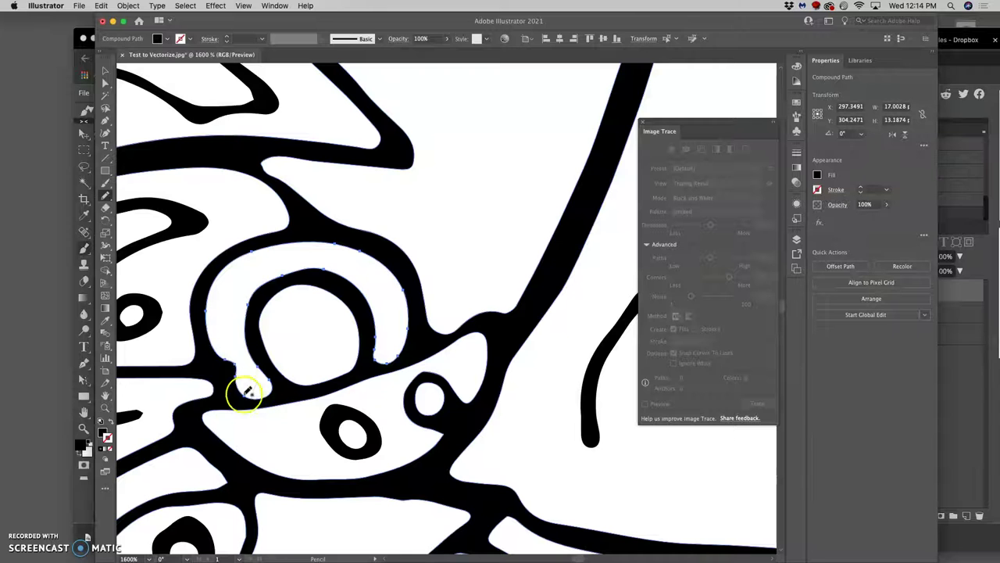
key(n)
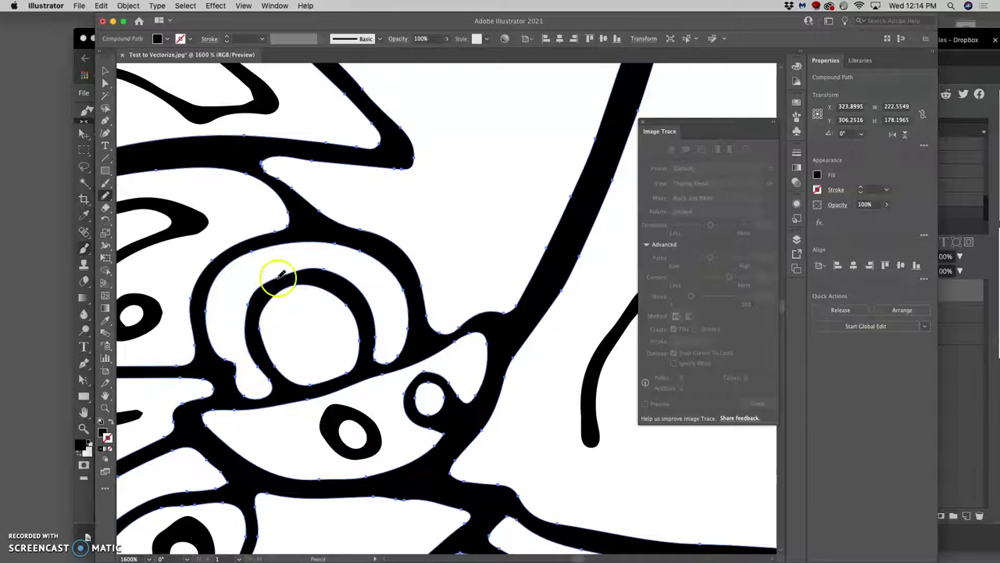
- Redraw the outer and inner edges of the black ring around the large white circle with the Pencil, rounding its left side and top
drag(252, 302, 246, 319)
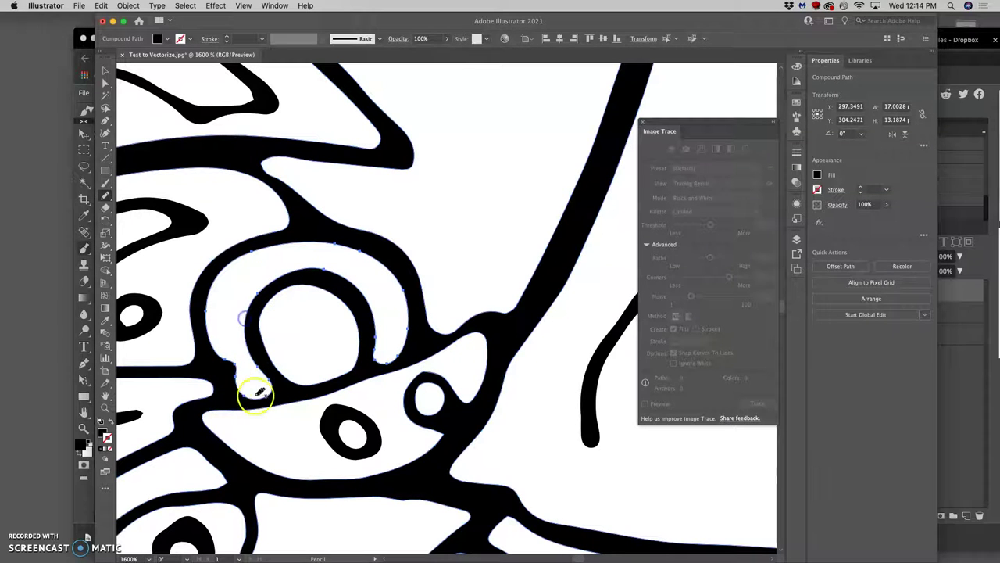
super+click(256, 344)
key(n)
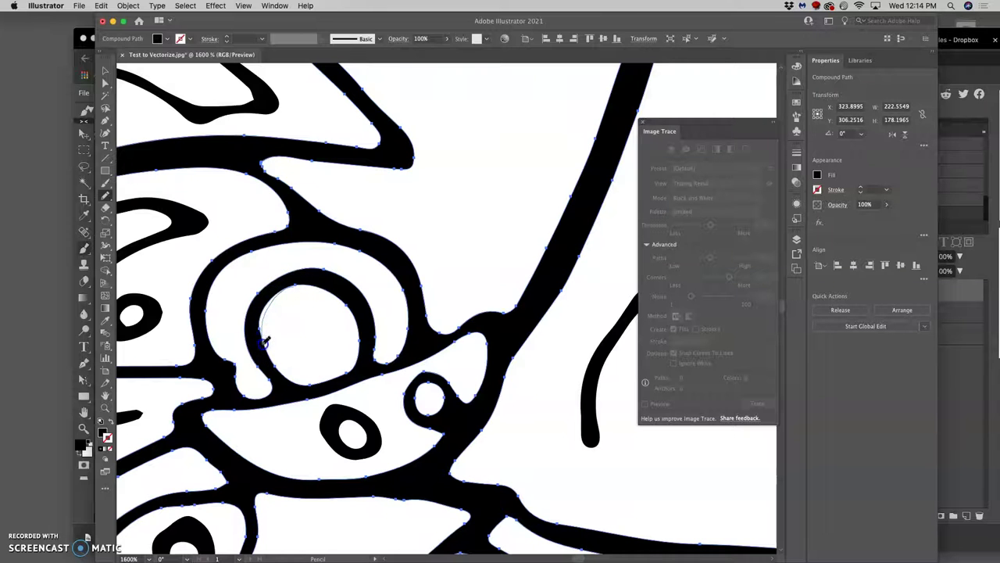
mouse_move(266, 341)
mouse_down()
mouse_move(279, 393)
mouse_move(293, 395)
mouse_move(351, 318)
mouse_move(353, 382)
mouse_move(363, 369)
mouse_move(386, 399)
mouse_move(361, 327)
mouse_up()
- Select the outer outline and redraw it with the Pencil from the crest notch around the white band to a sharp corner at the crescent panel
super+click(300, 195)
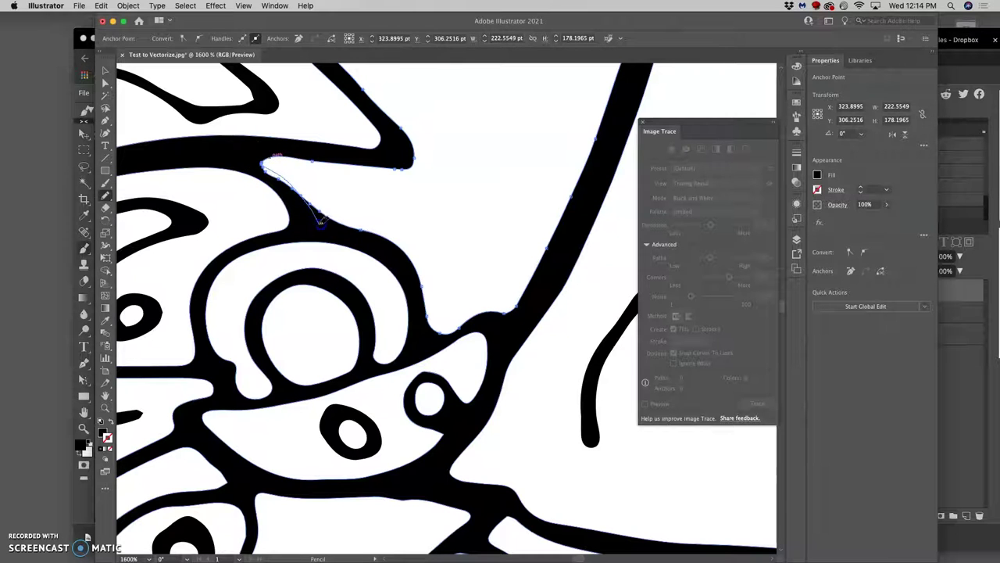
super+click(364, 251)
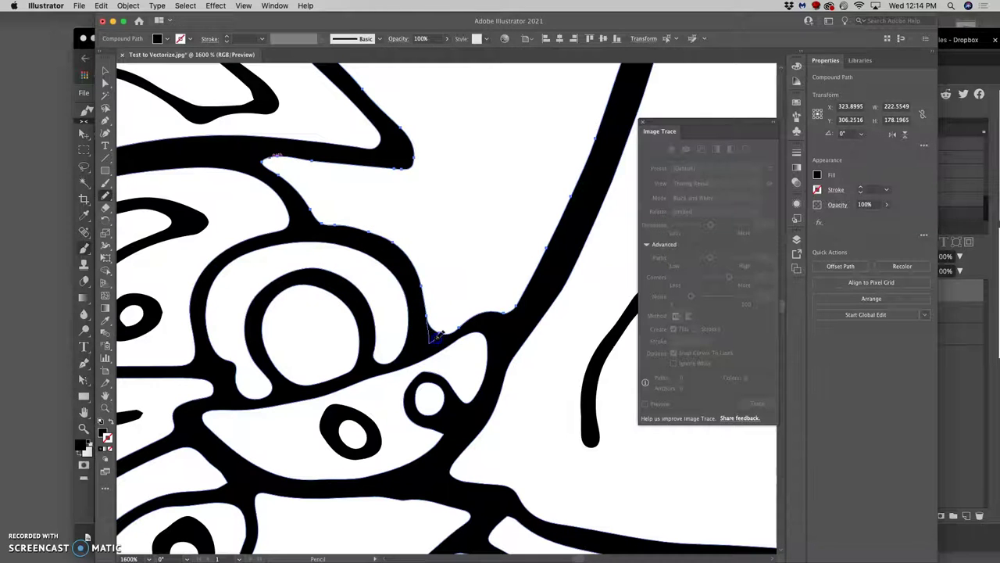
mouse_move(482, 311)
mouse_down()
mouse_move(441, 367)
mouse_move(428, 290)
mouse_move(427, 322)
mouse_up()
- Erase the black bridge joining the small right-hand ring to the lower right outline of the crescent panel
key(space)
drag(479, 338, 585, 219)
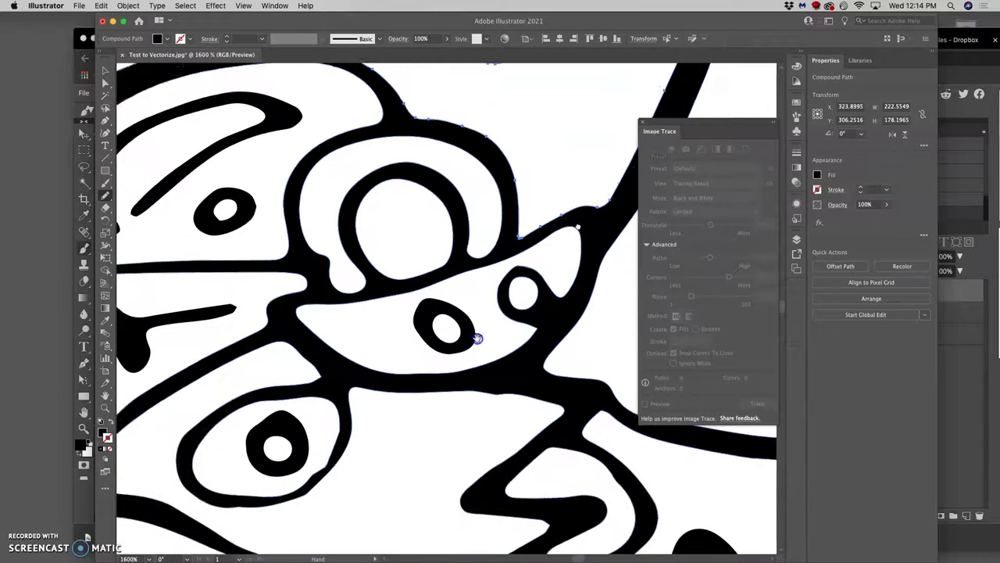
drag(485, 316, 447, 260)
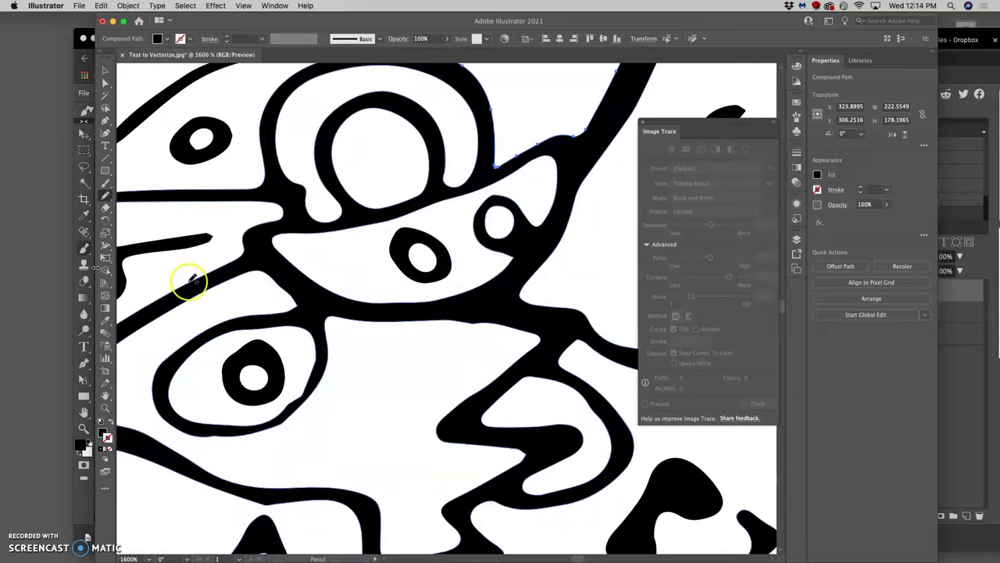
click(105, 207)
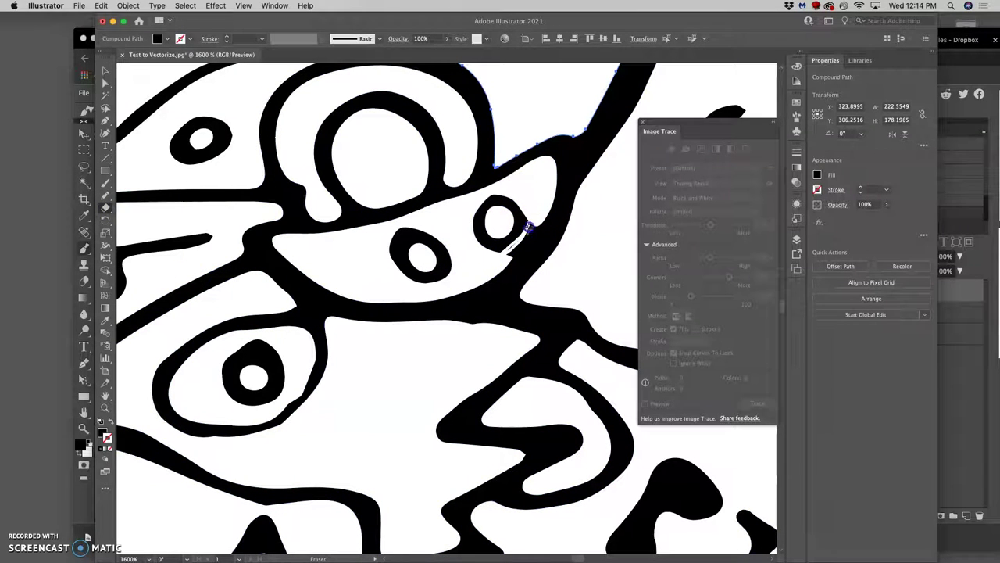
drag(504, 254, 522, 237)
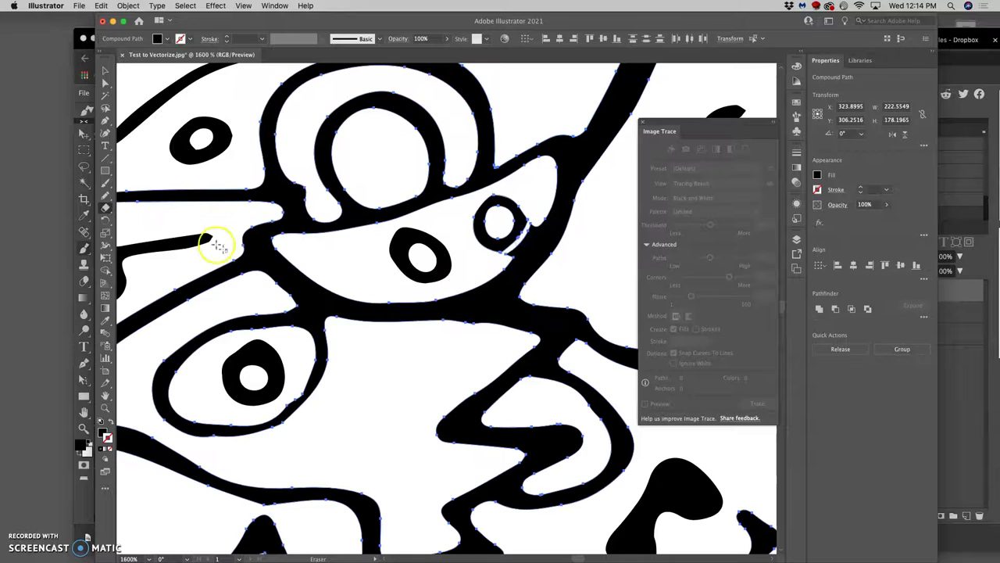
- Redraw the cut edges with the Pencil, cleaning the small ring's lower right side and the crescent panel's edge facing it
click(106, 197)
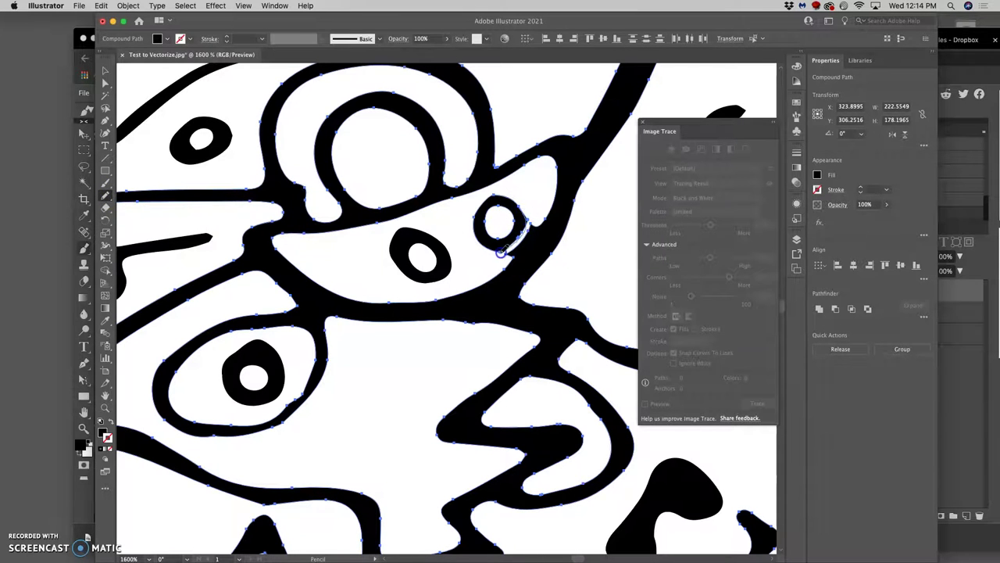
drag(501, 251, 503, 257)
key(a)
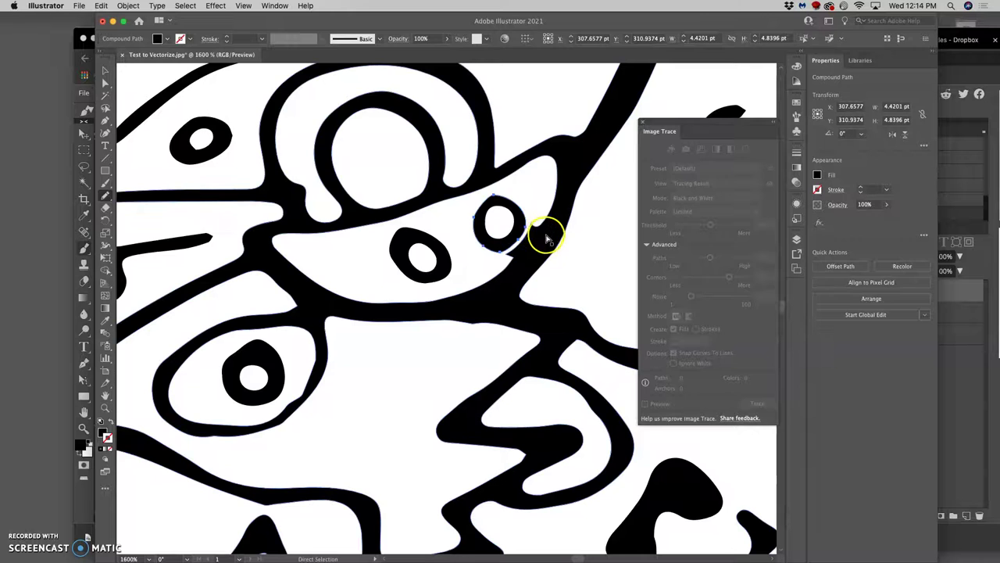
super+click(547, 237)
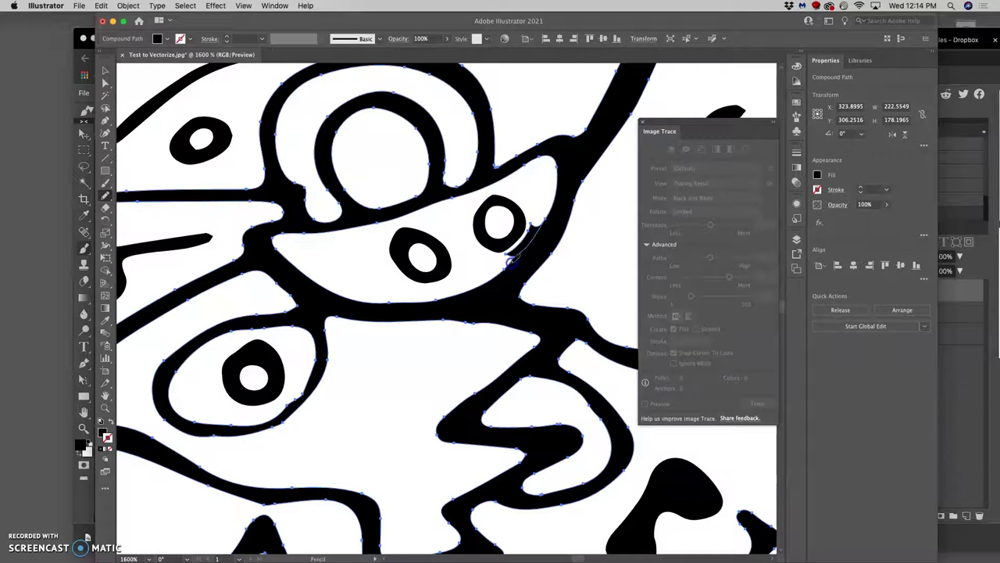
drag(510, 260, 506, 263)
- Select the two small rings in the crescent panel and round their outer edges with the Pencil
key(a)
click(498, 205)
click(499, 205)
key(n)
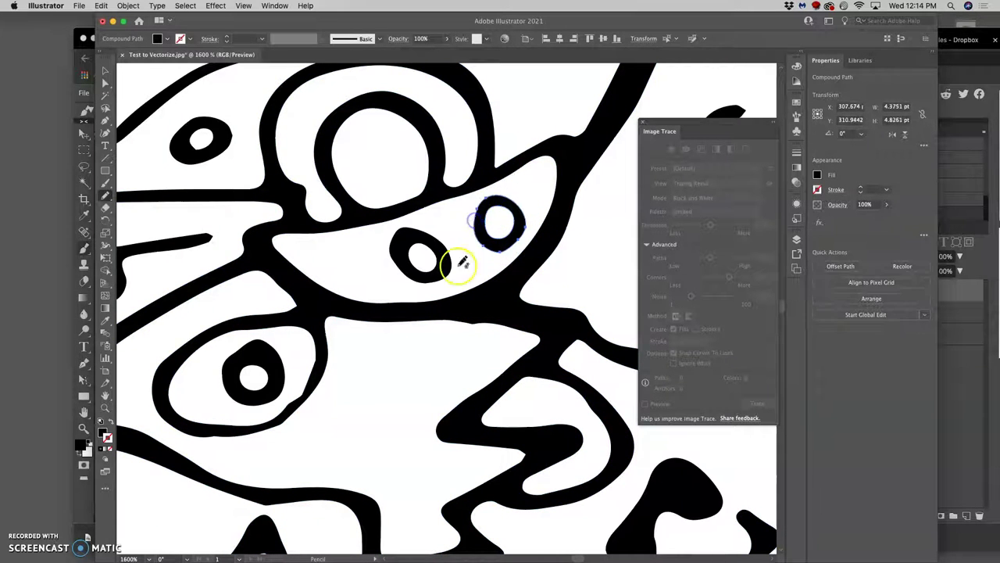
super+click(448, 257)
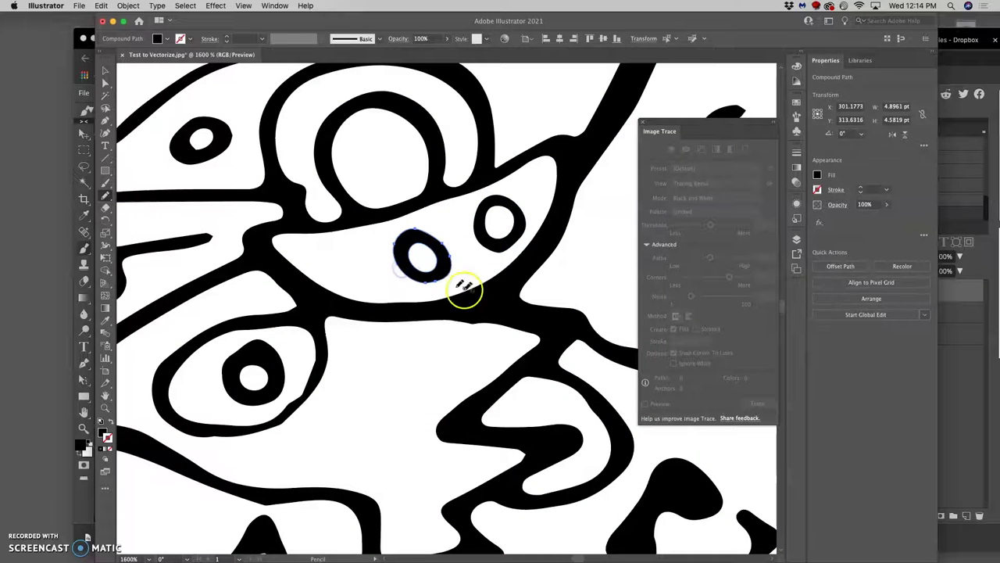
super+click(496, 242)
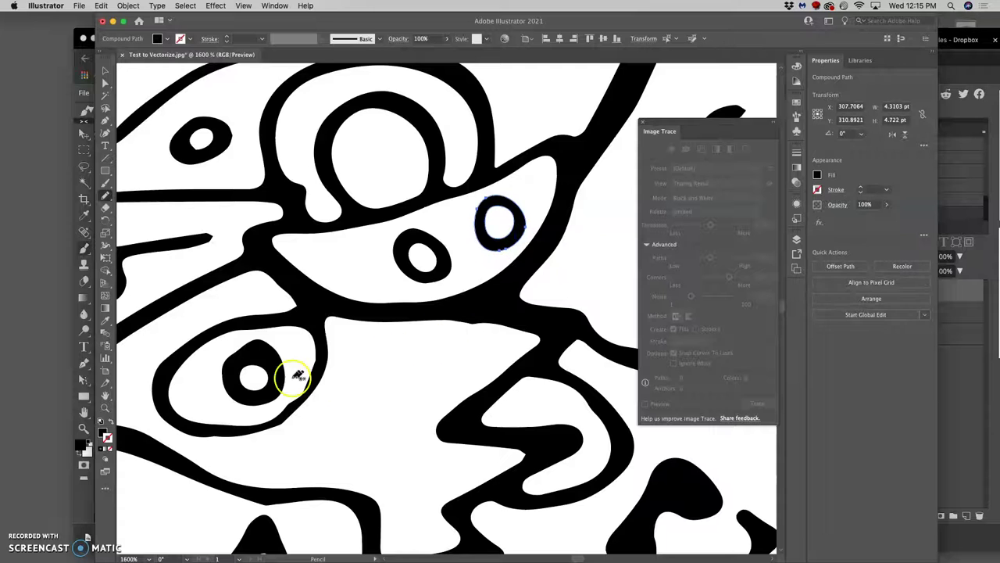
- Round the top of the pupil and redraw the inner edge of the eye outline into a smooth oval with the Pencil
super+click(240, 364)
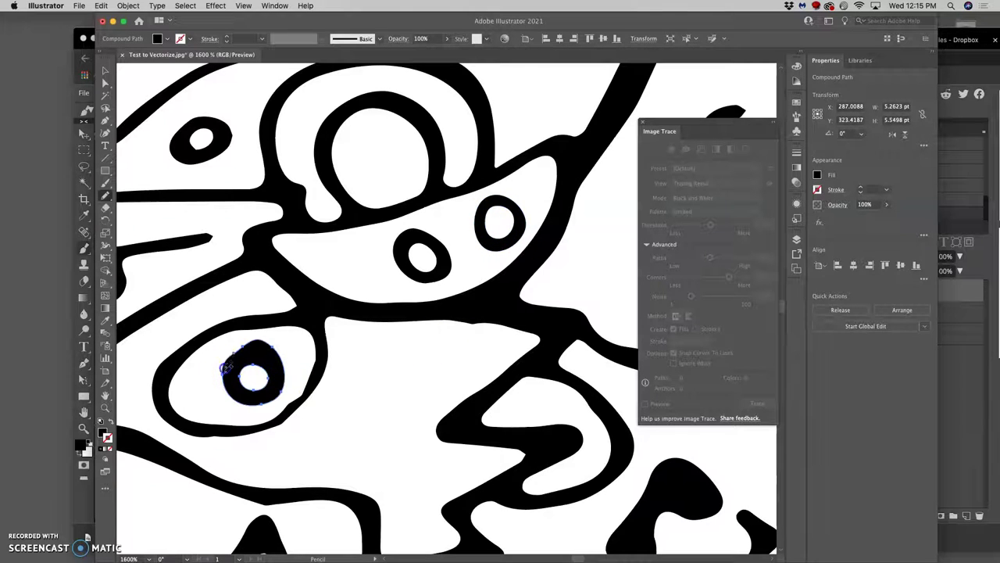
drag(268, 344, 274, 351)
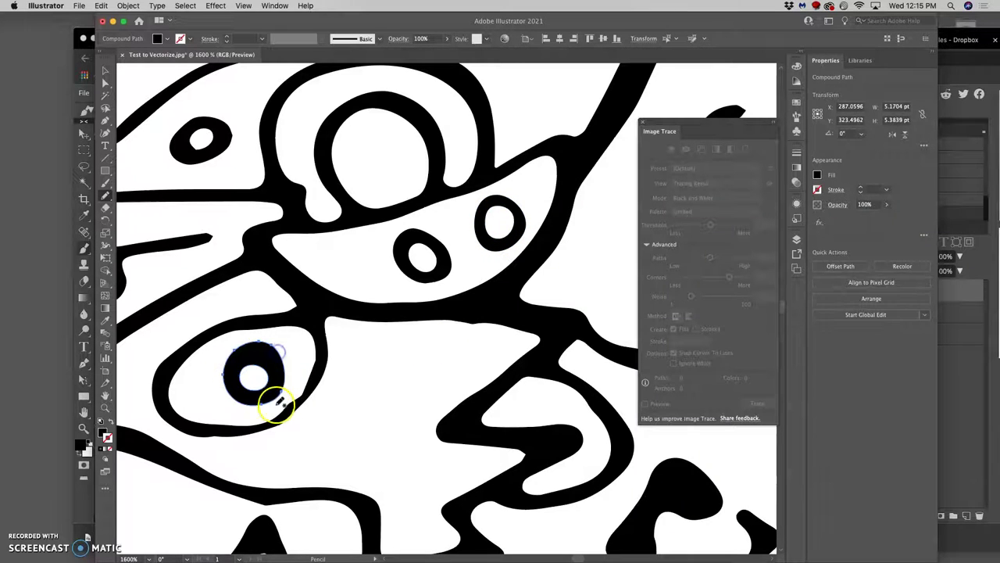
super+click(314, 353)
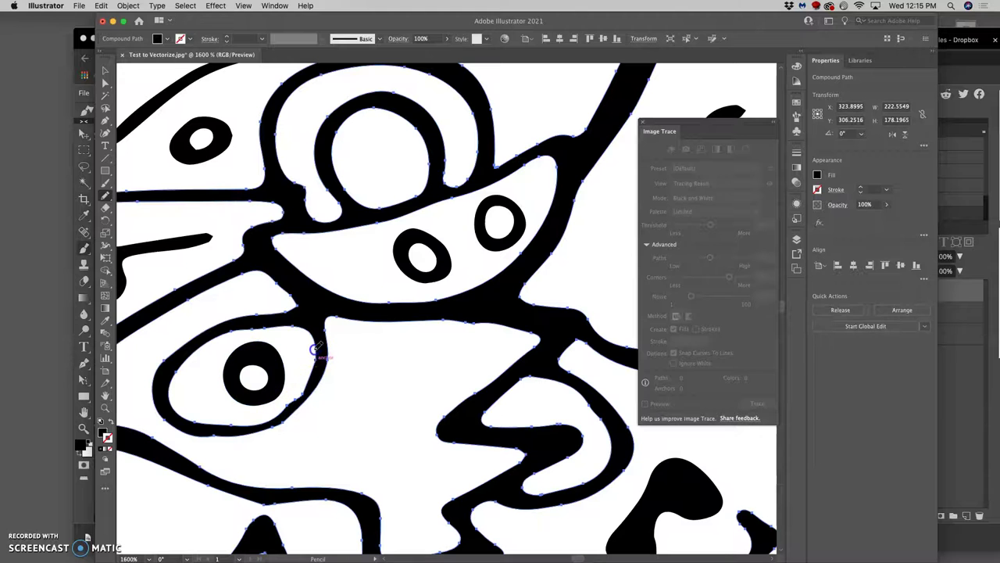
mouse_move(266, 420)
mouse_down()
mouse_move(193, 450)
mouse_move(212, 374)
mouse_move(304, 323)
mouse_up()
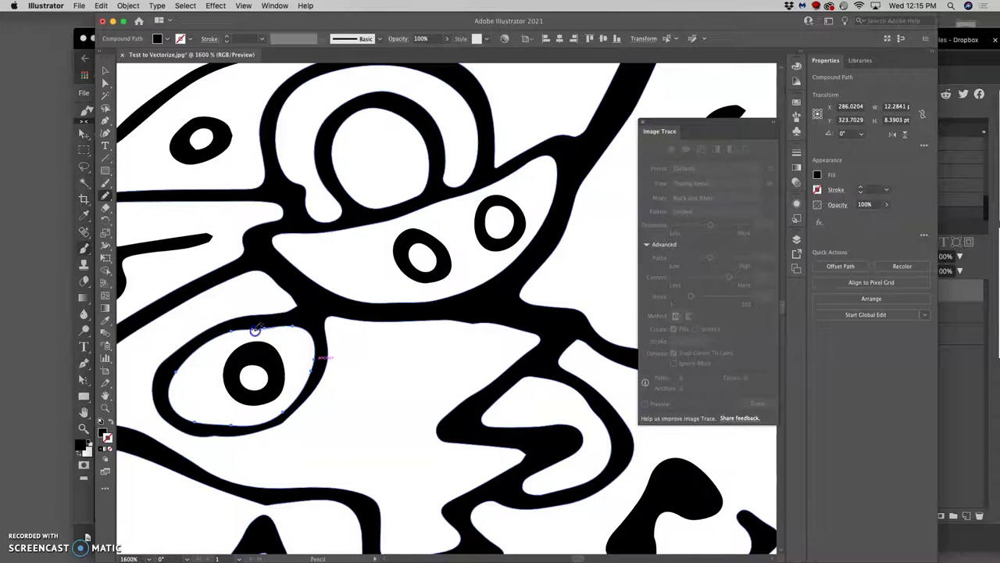
mouse_move(180, 367)
mouse_down()
mouse_move(172, 402)
mouse_move(200, 424)
mouse_move(190, 418)
mouse_up()
drag(257, 419, 284, 411)
- Select the main outline and smooth the lower outer edge of the eye outline with the Pencil
super+click(202, 432)
key(n)
click(168, 418)
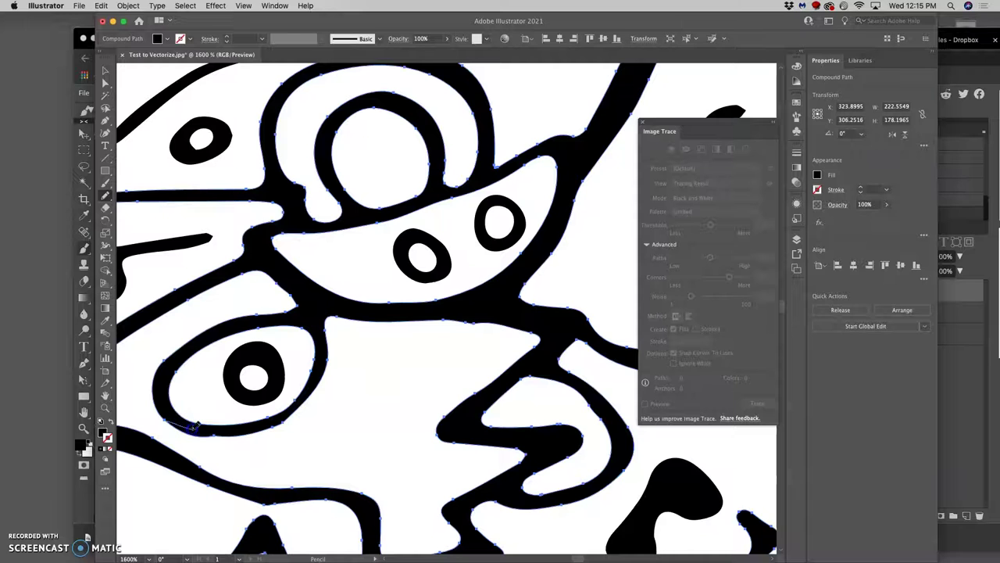
drag(291, 416, 441, 290)
- Erase a thin gap separating the eye outline's upper right corner from the thick line under the crescent panel
click(351, 368)
key(a)
click(462, 239)
click(395, 214)
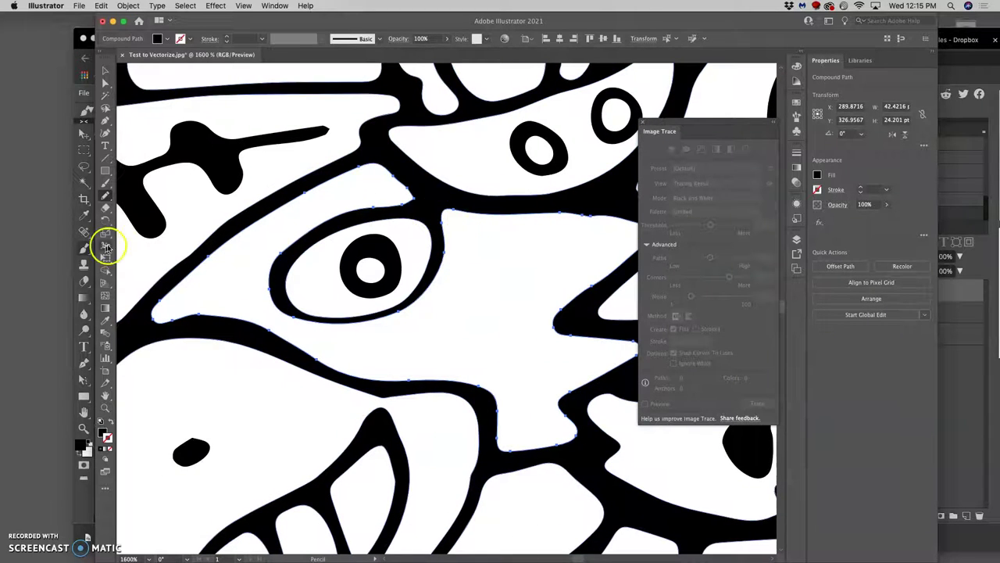
click(102, 208)
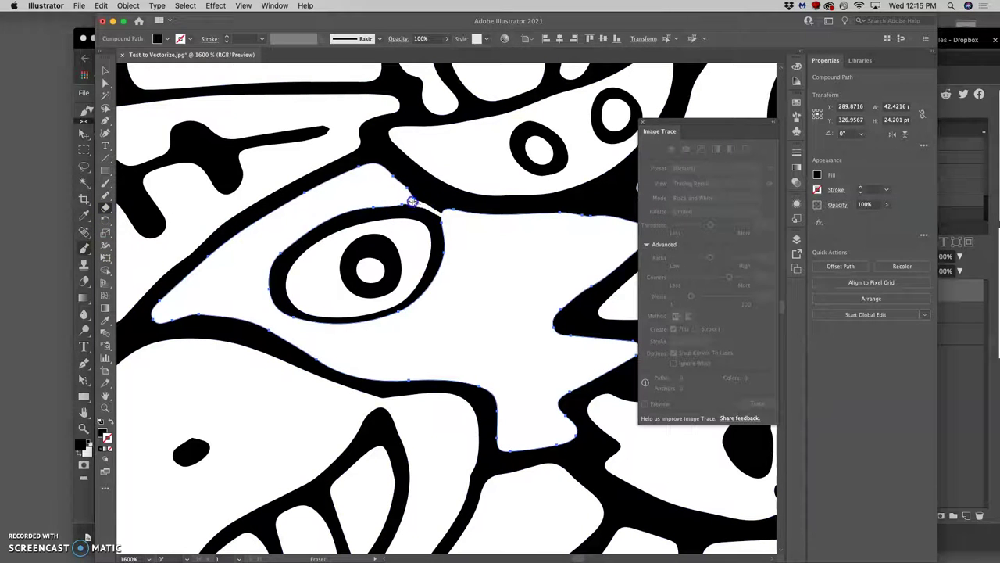
mouse_move(412, 202)
mouse_down()
mouse_move(293, 211)
mouse_move(419, 213)
mouse_move(390, 172)
mouse_up()
click(105, 198)
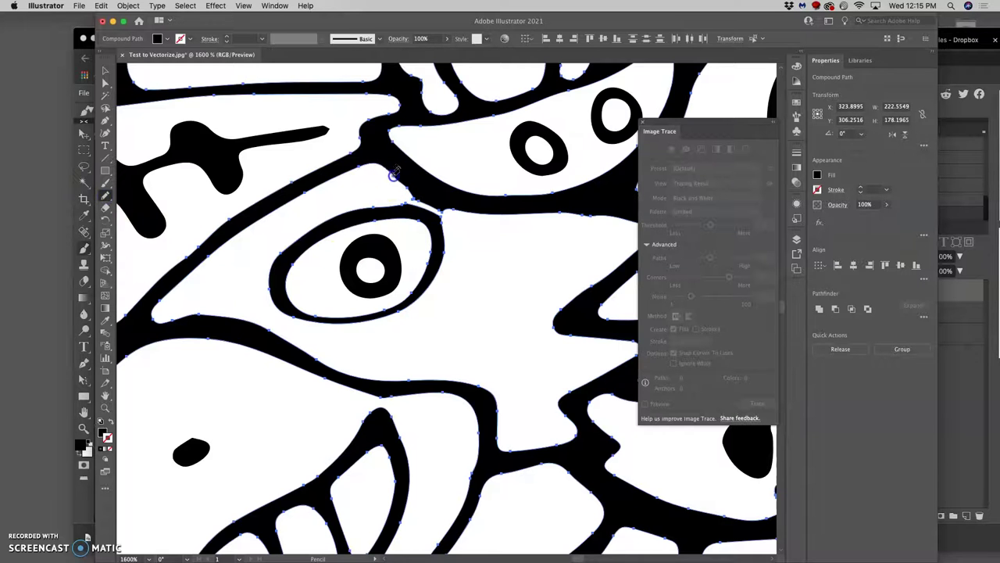
drag(446, 208, 455, 211)
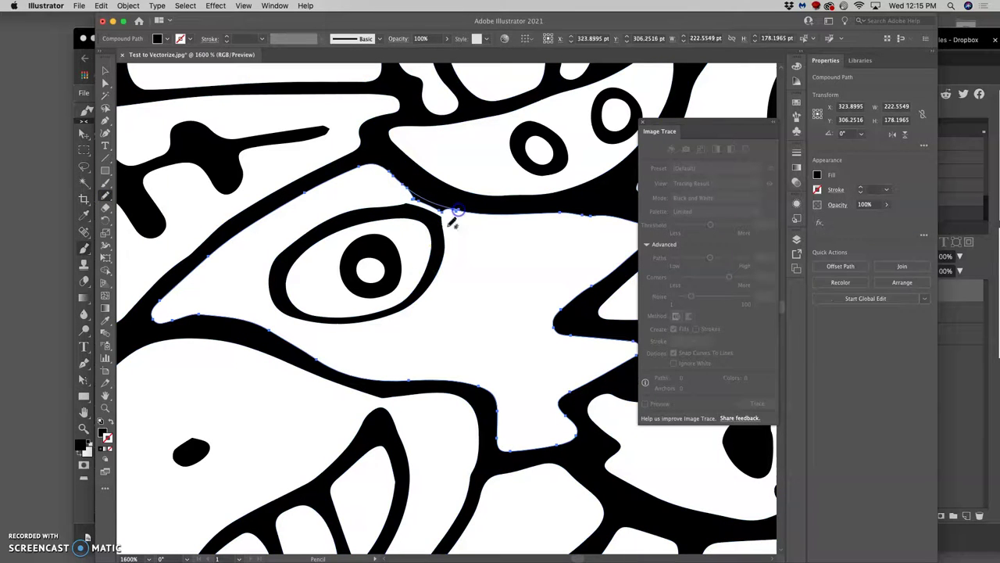
key(super+z)
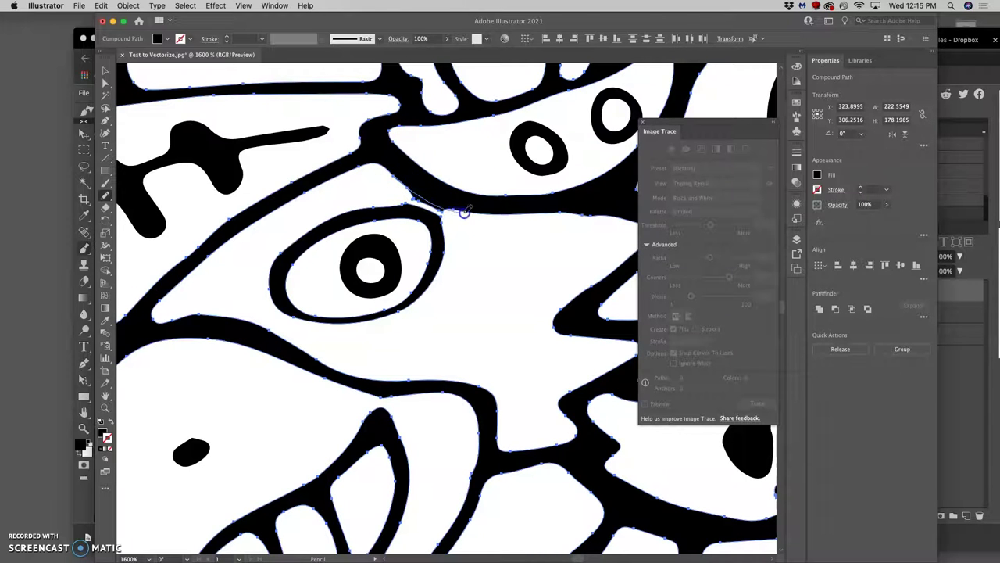
drag(476, 212, 479, 215)
key(super+z)
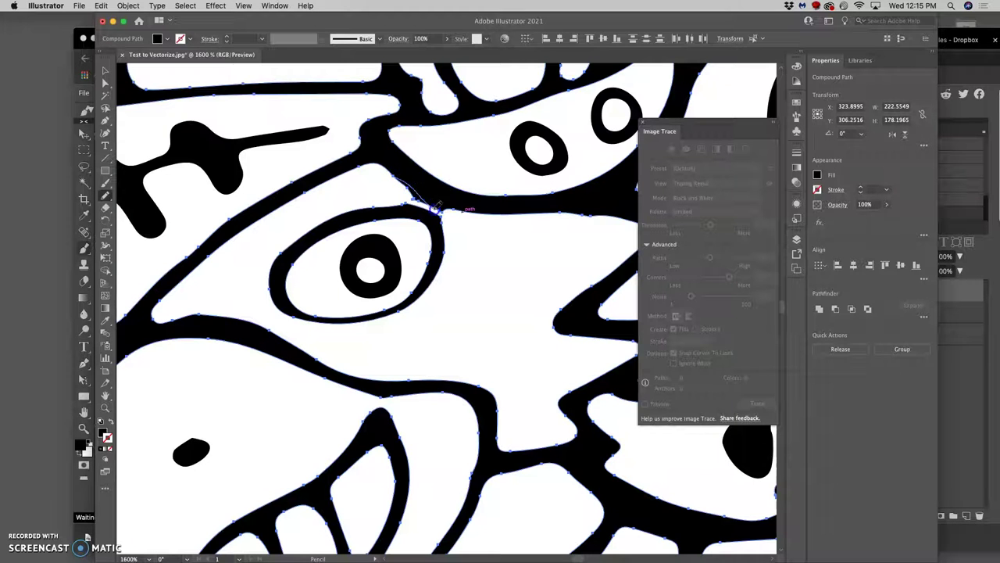
drag(455, 209, 455, 212)
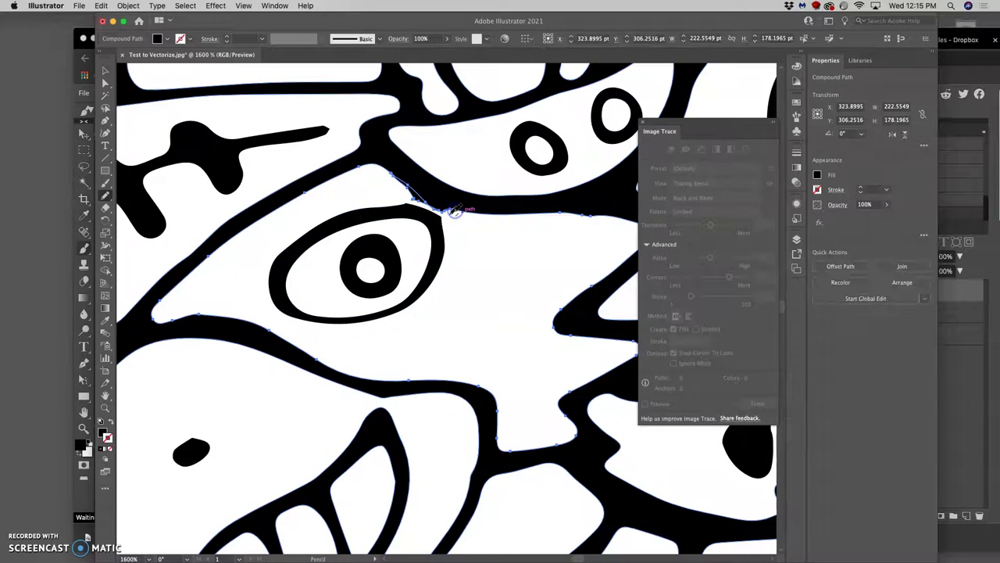
key(super+z)
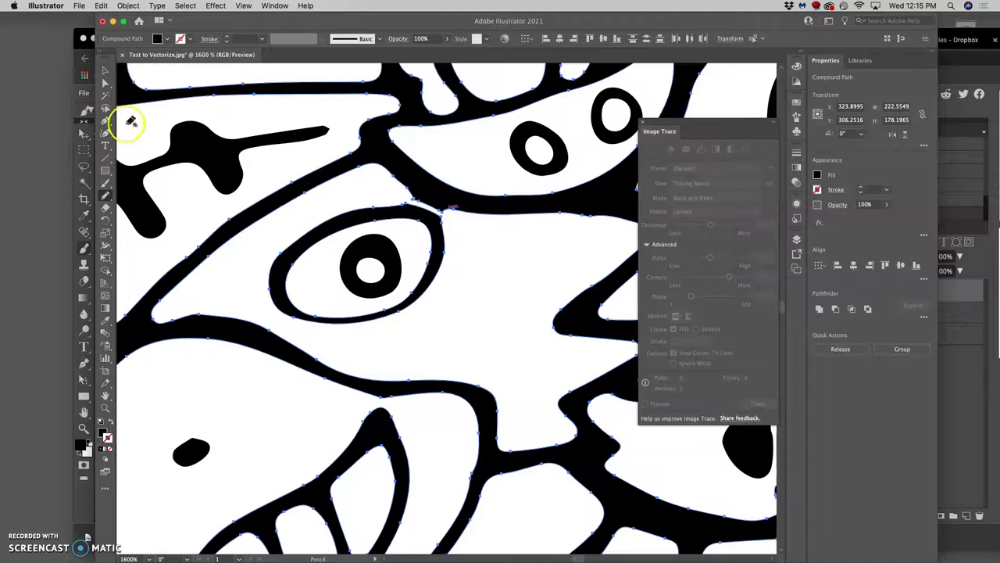
- Reselect the main outline and redraw the thick line's lower edge above the eye with the Pencil, removing the jagged cut
click(106, 83)
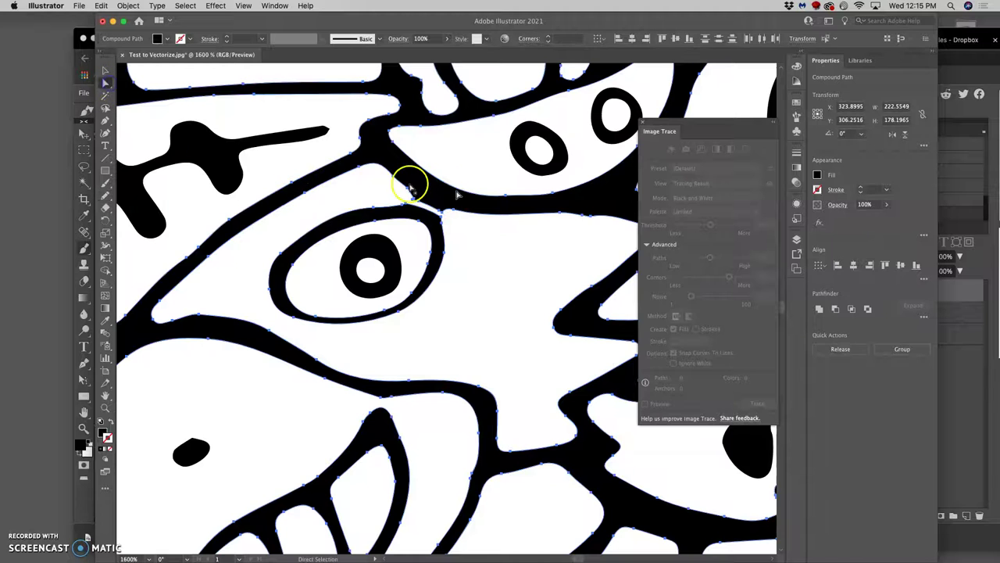
click(466, 241)
click(447, 202)
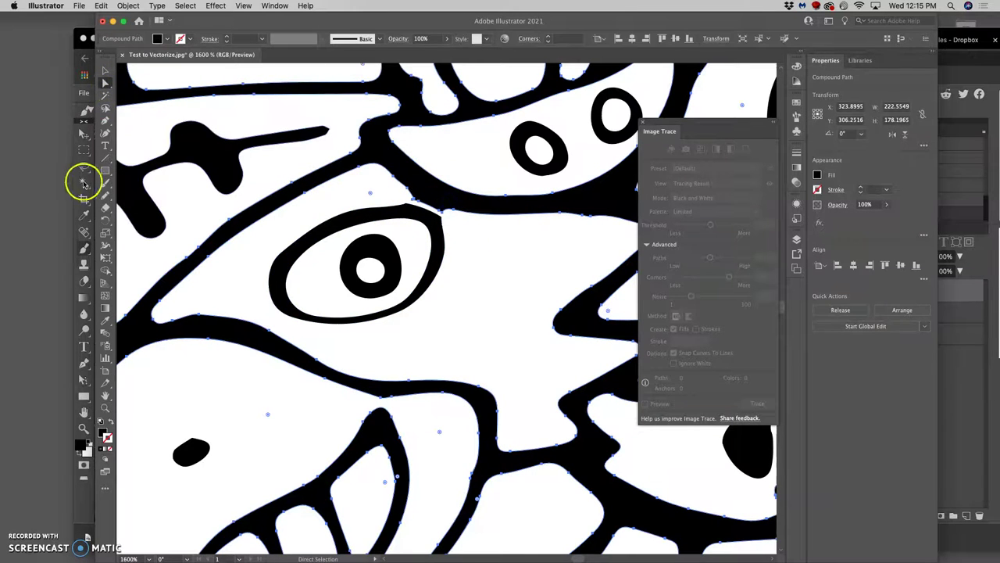
click(106, 196)
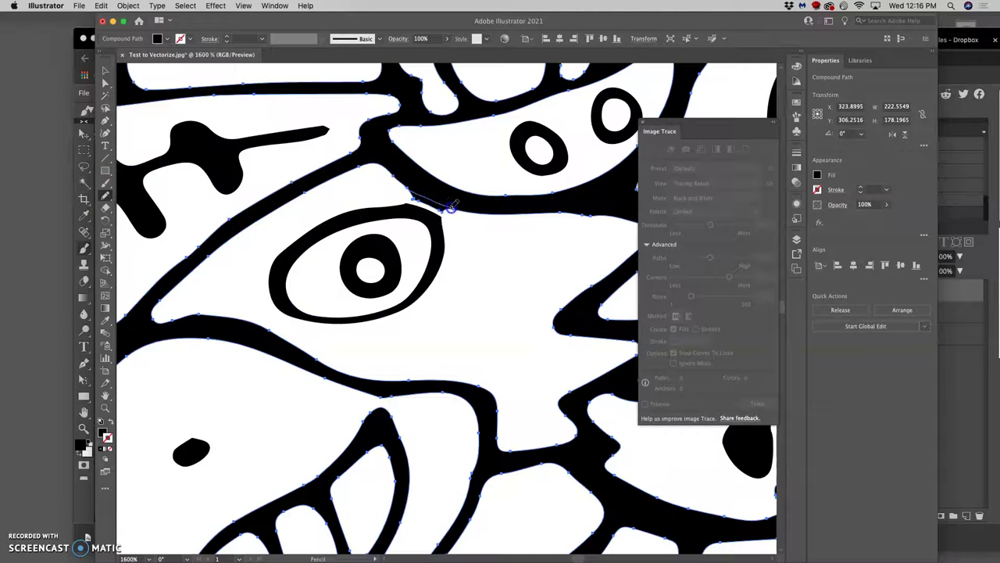
drag(451, 205, 458, 208)
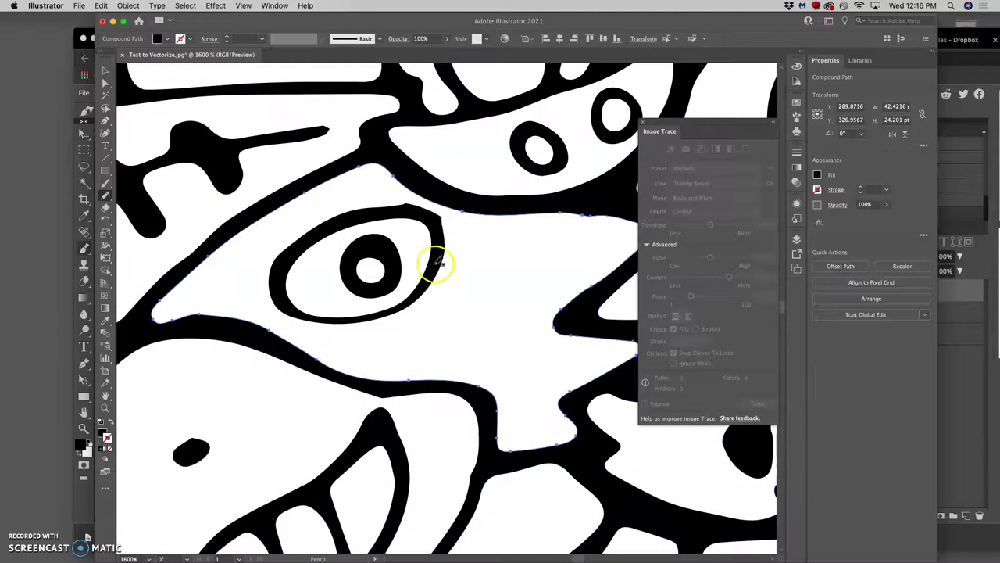
- Select the separated eye outline and round its upper right corner and right side with the Pencil
super+click(434, 230)
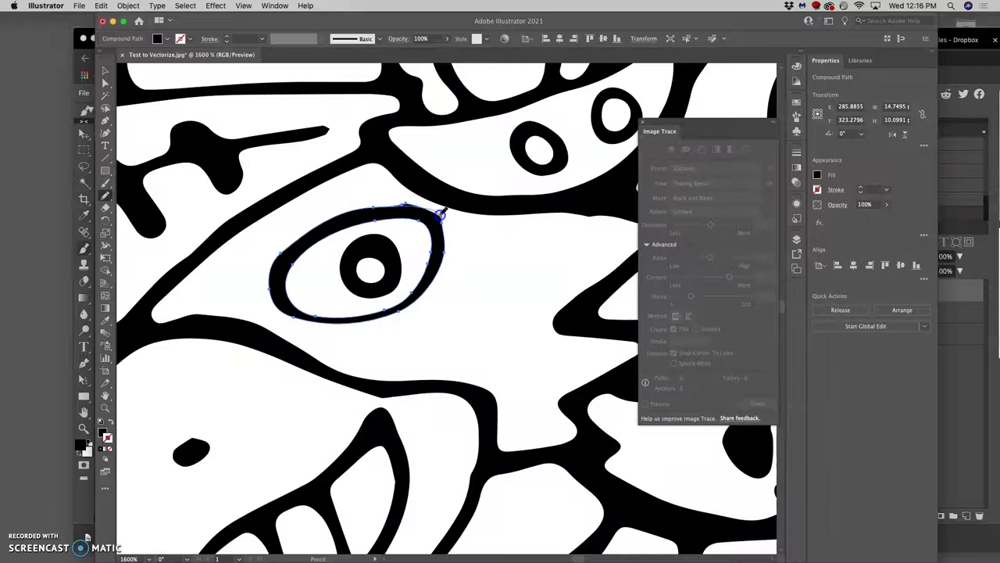
drag(447, 248, 442, 256)
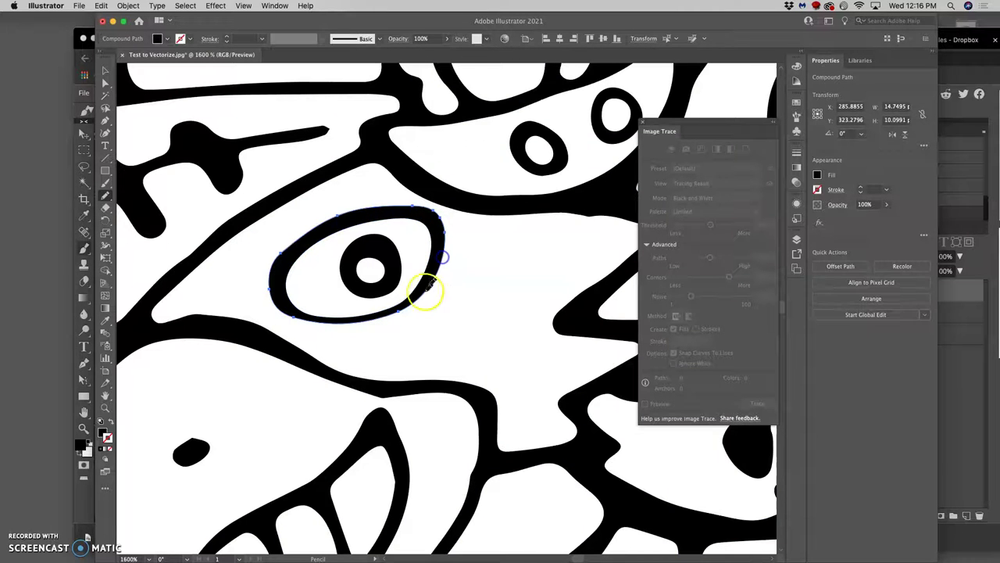
drag(370, 351, 408, 230)
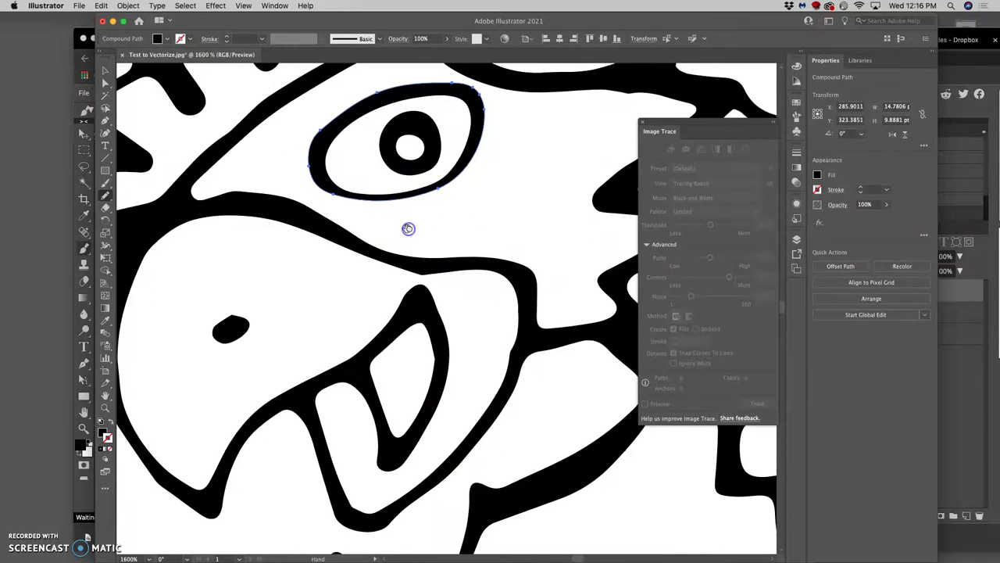
drag(386, 279, 449, 190)
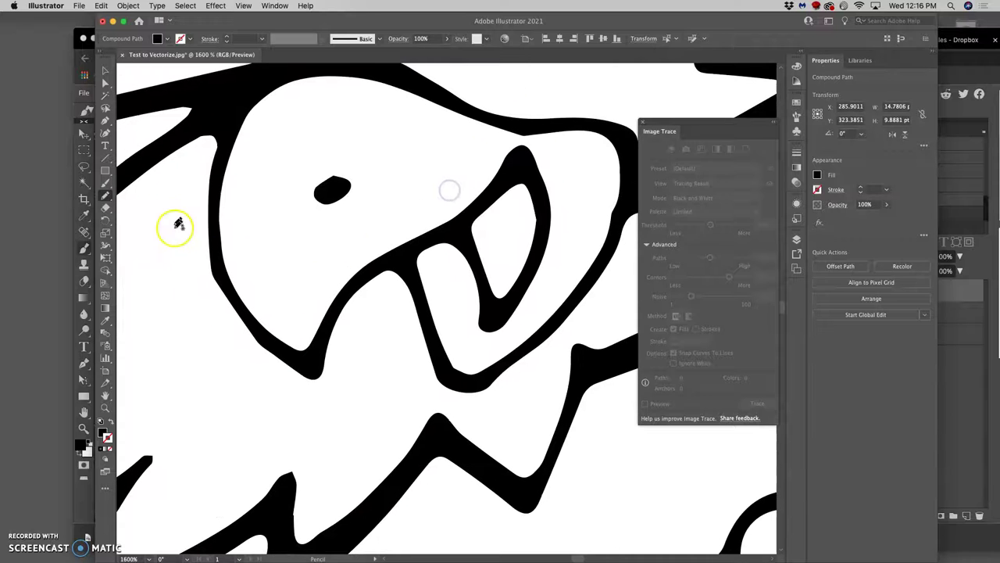
- Select the main outline and smooth the beak's left outer edge with the Pencil, then select the nostril to round its shape
click(217, 248)
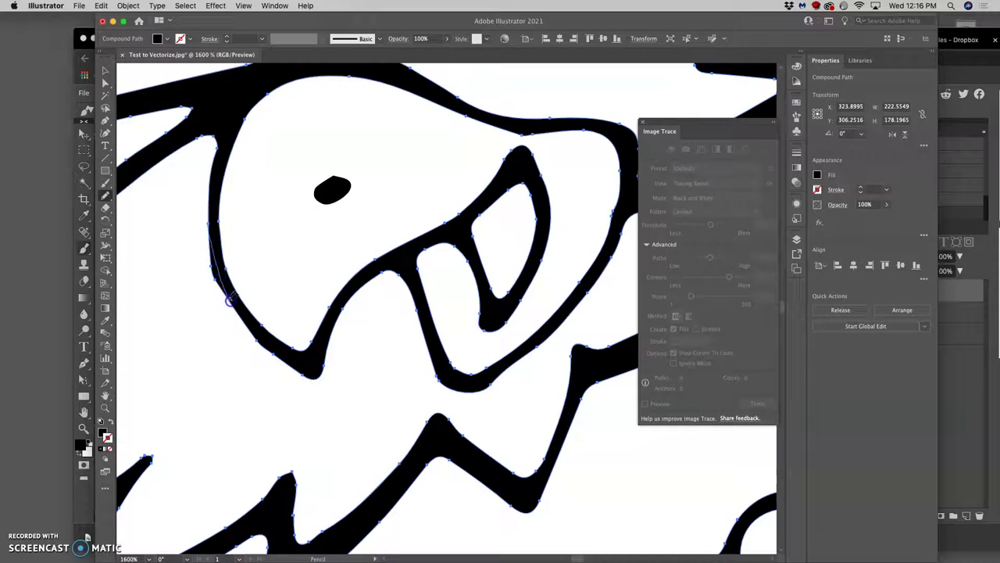
mouse_move(231, 301)
mouse_down()
mouse_move(246, 357)
mouse_move(344, 357)
mouse_move(323, 360)
mouse_move(268, 318)
mouse_move(251, 324)
mouse_move(298, 363)
mouse_up()
mouse_move(342, 186)
mouse_down()
mouse_move(318, 184)
mouse_move(350, 180)
mouse_move(332, 222)
mouse_move(338, 200)
mouse_move(384, 173)
mouse_move(362, 157)
mouse_move(248, 123)
mouse_up()
key(a)
- Smooth out the small notch in the lower edge of the upper wing feather line at lower left with the Pencil
key(space)
mouse_move(398, 336)
mouse_down()
mouse_move(395, 237)
mouse_move(443, 177)
mouse_up()
drag(391, 200, 536, 152)
key(n)
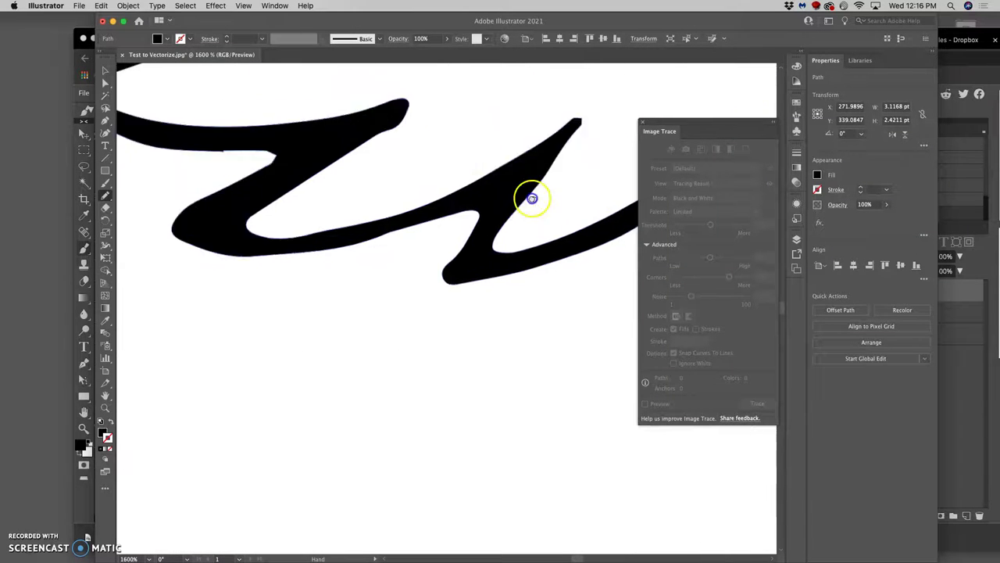
drag(539, 200, 537, 201)
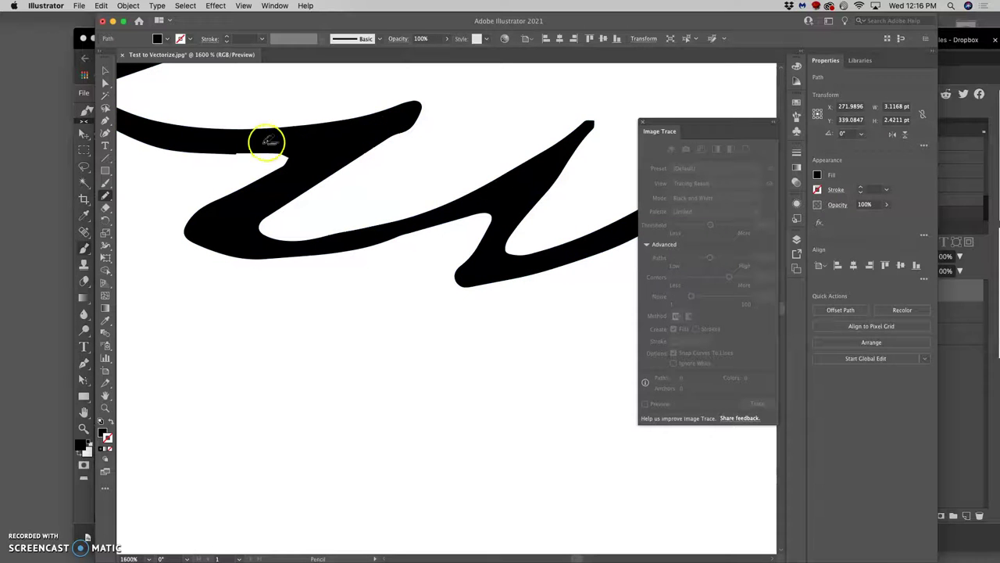
mouse_move(271, 139)
mouse_down()
mouse_move(279, 139)
mouse_move(226, 151)
mouse_move(247, 151)
mouse_up()
- Select the main outline and redraw the first feather's inner edge from its tip through the rounded corner and along the adjoining curve with the Pencil
super+click(389, 130)
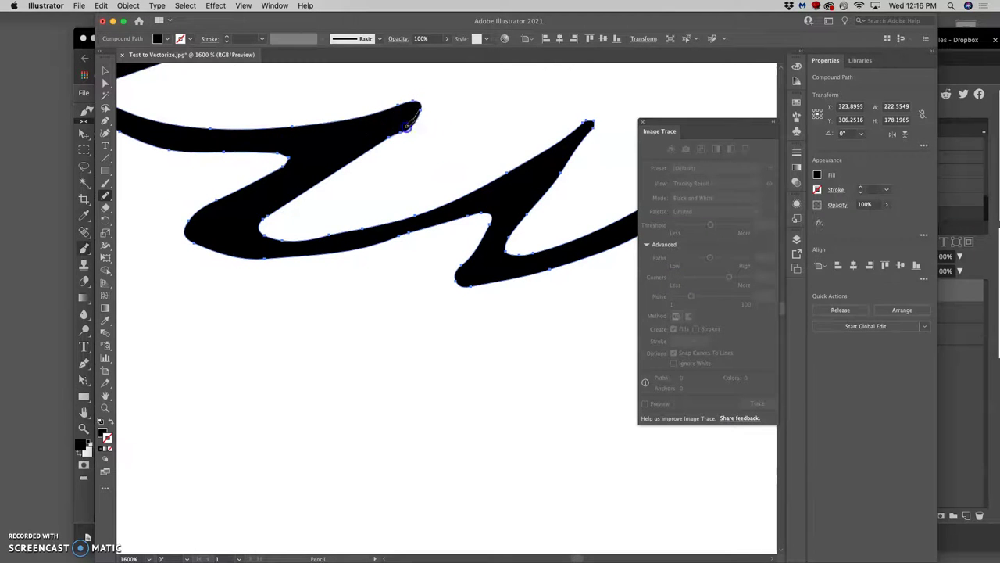
drag(339, 173, 321, 188)
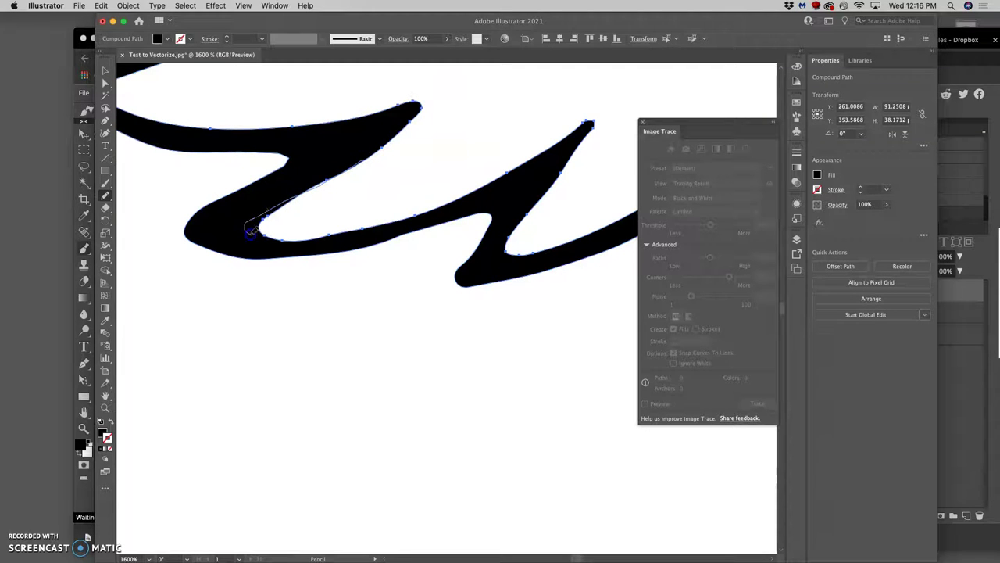
drag(327, 237, 335, 234)
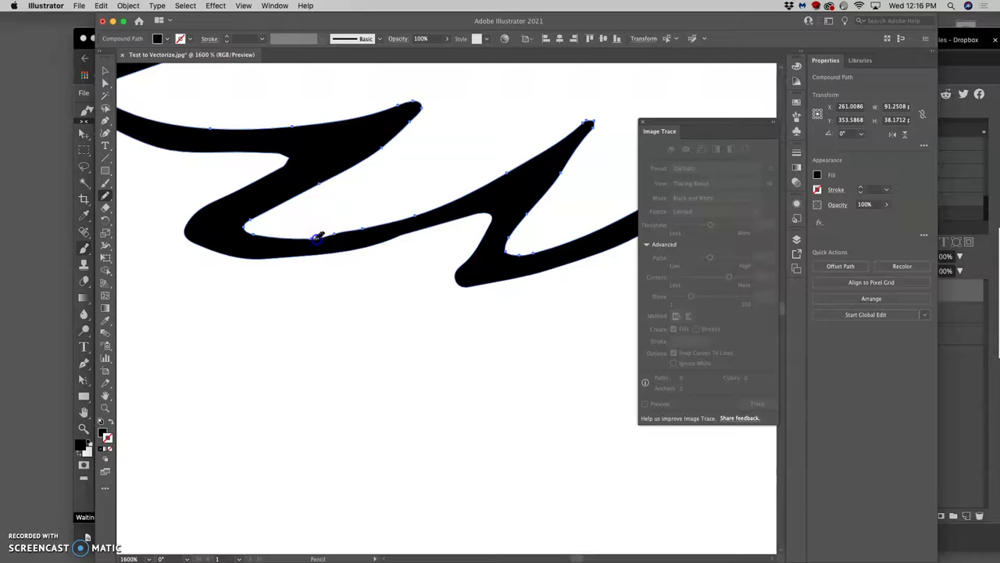
drag(400, 219, 407, 214)
- Select the main outline and smooth the right edge of the second feather from its tip to the base with the Pencil
drag(437, 142, 549, 239)
key(space)
mouse_move(436, 174)
mouse_down()
mouse_move(397, 156)
mouse_move(254, 139)
mouse_up()
mouse_move(468, 206)
mouse_down()
mouse_move(401, 210)
mouse_move(421, 191)
mouse_up()
super+click(377, 228)
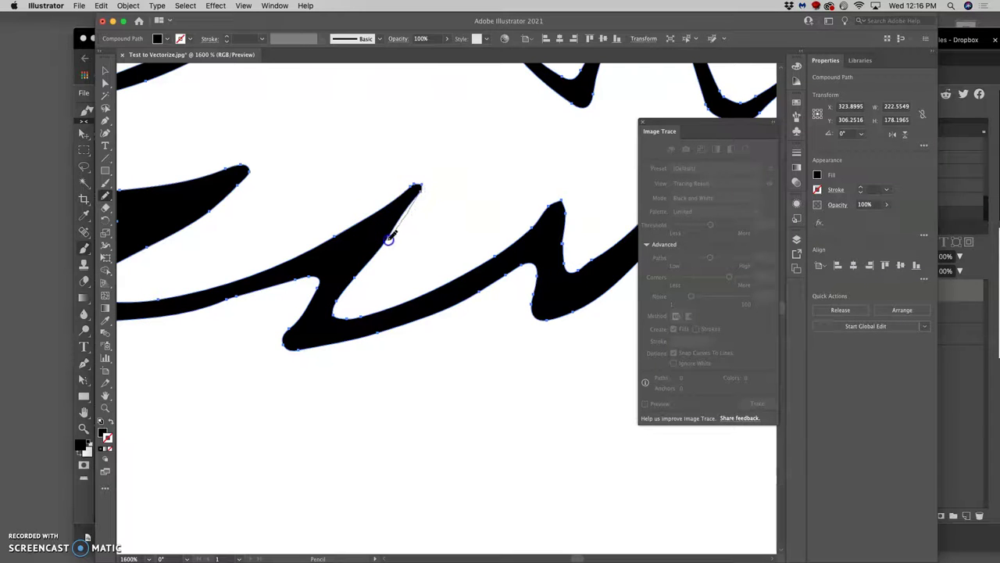
drag(364, 267, 342, 298)
- Examine the remaining feather and beak outlines, as well as the overall linework of the whole bird
key(space)
drag(494, 212, 339, 315)
drag(411, 243, 365, 268)
key(space)
drag(429, 299, 314, 367)
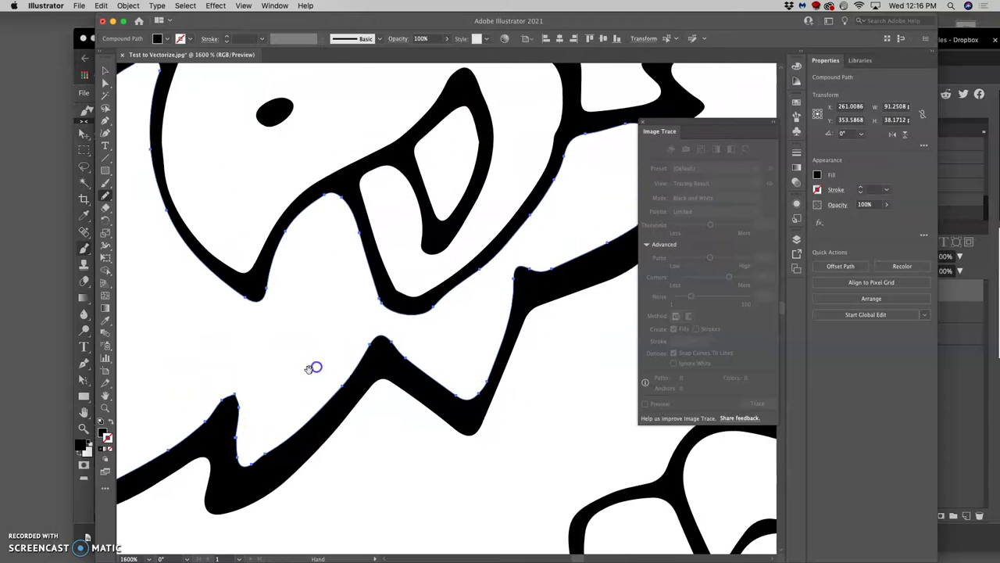
mouse_move(397, 311)
mouse_down()
mouse_move(382, 322)
mouse_move(446, 386)
mouse_move(474, 373)
mouse_move(431, 274)
mouse_move(357, 320)
mouse_move(357, 290)
mouse_move(399, 258)
mouse_move(386, 276)
mouse_move(429, 297)
mouse_move(463, 339)
mouse_up()
mouse_move(425, 278)
mouse_down()
mouse_move(273, 239)
mouse_move(273, 208)
mouse_move(336, 231)
mouse_move(416, 293)
mouse_up()
key(super+minus)
key(super+minus)
key(super+minus)
key(super+minus)
key(super+minus)
key(super+minus)
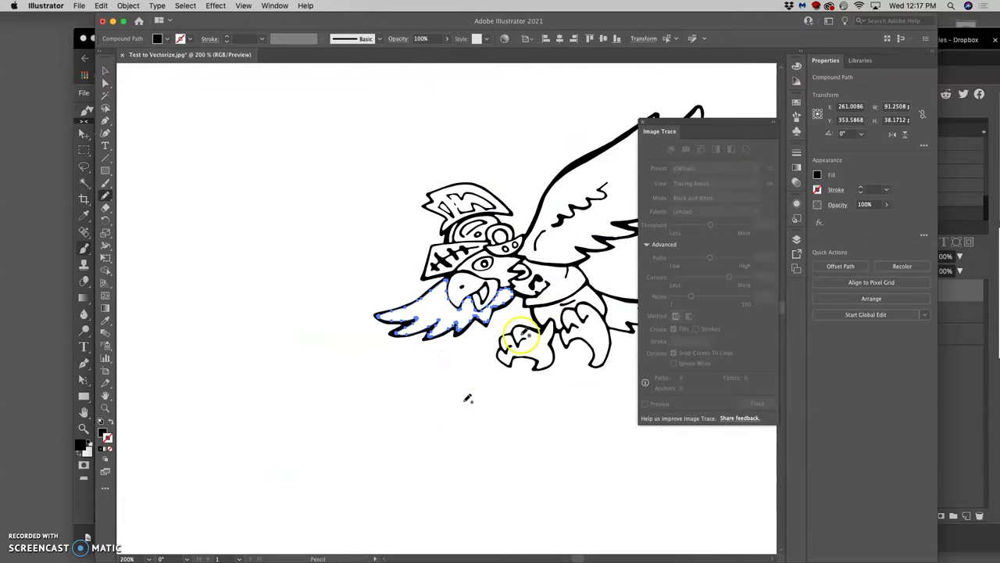
drag(462, 401, 305, 405)
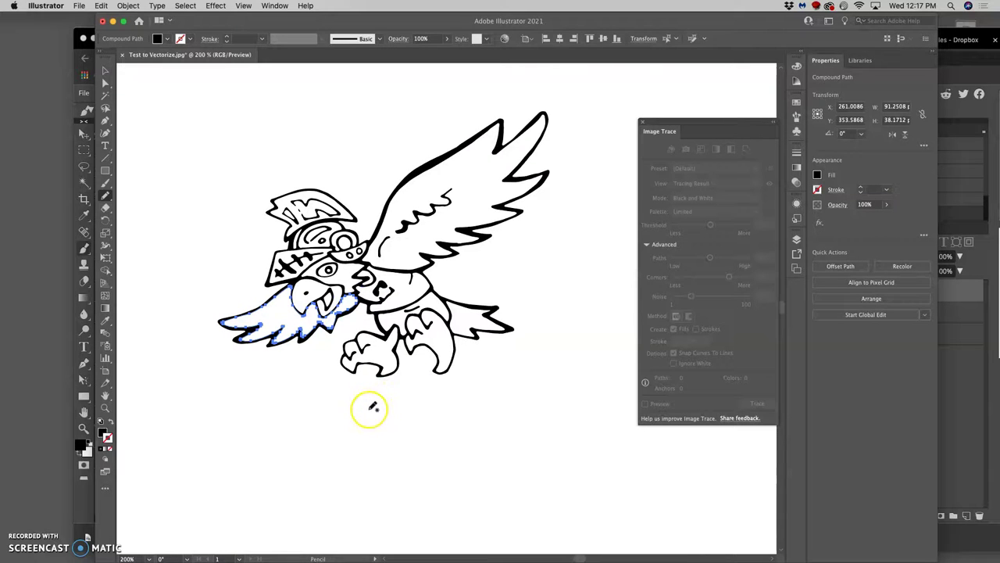
- Deselect the linework and examine the broken lines on the helmet and its crest up close
click(104, 83)
click(176, 149)
key(super+plus)
key(super+plus)
key(super+plus)
key(super+plus)
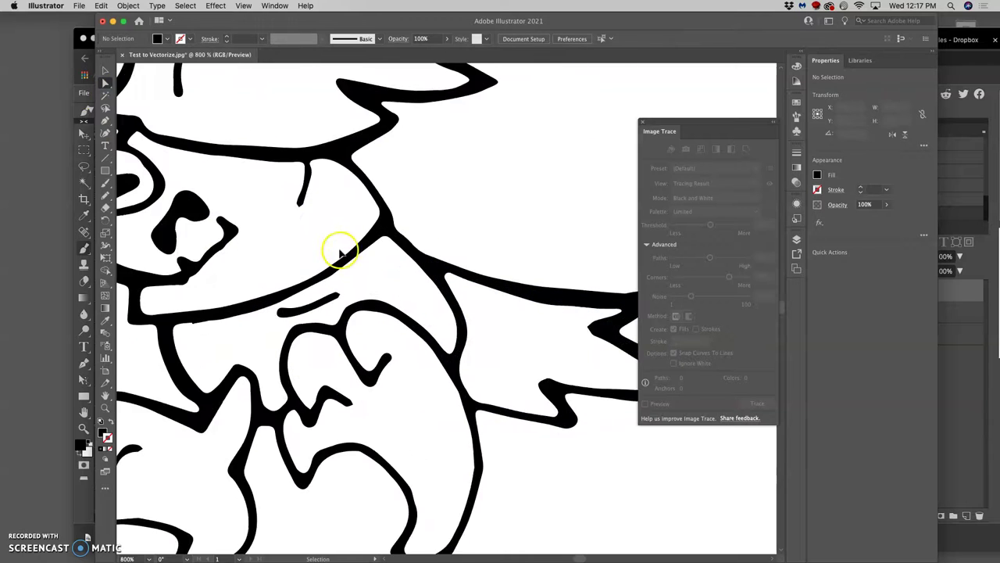
mouse_move(339, 254)
mouse_down()
mouse_move(275, 233)
mouse_move(368, 257)
mouse_move(290, 194)
mouse_move(422, 274)
mouse_up()
drag(358, 201, 541, 313)
mouse_move(397, 205)
mouse_down()
mouse_move(446, 214)
mouse_move(527, 279)
mouse_up()
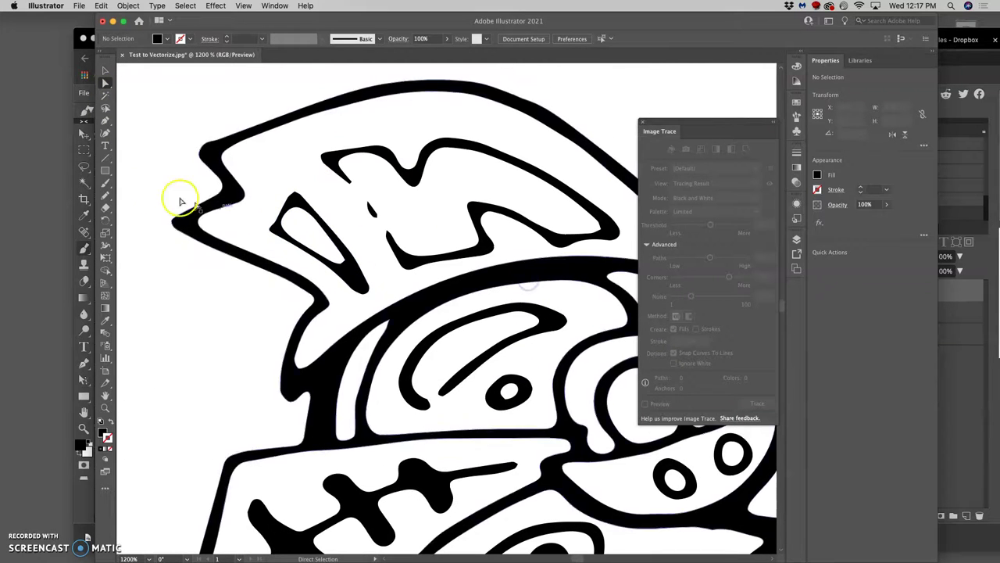
- Choose the Blob Brush, set its default size to 2 pt in the tool options, and check the size variation choices
click(110, 186)
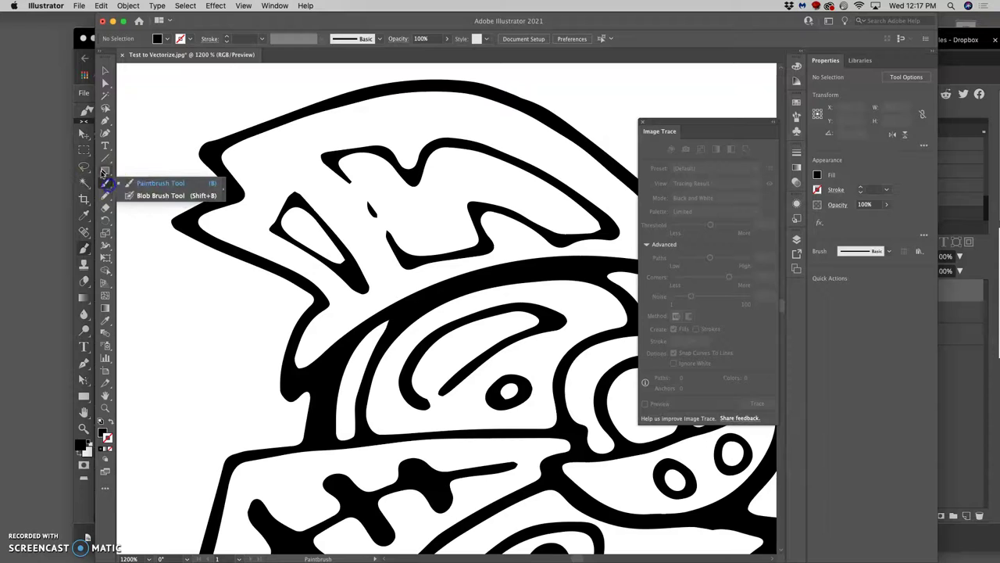
click(147, 195)
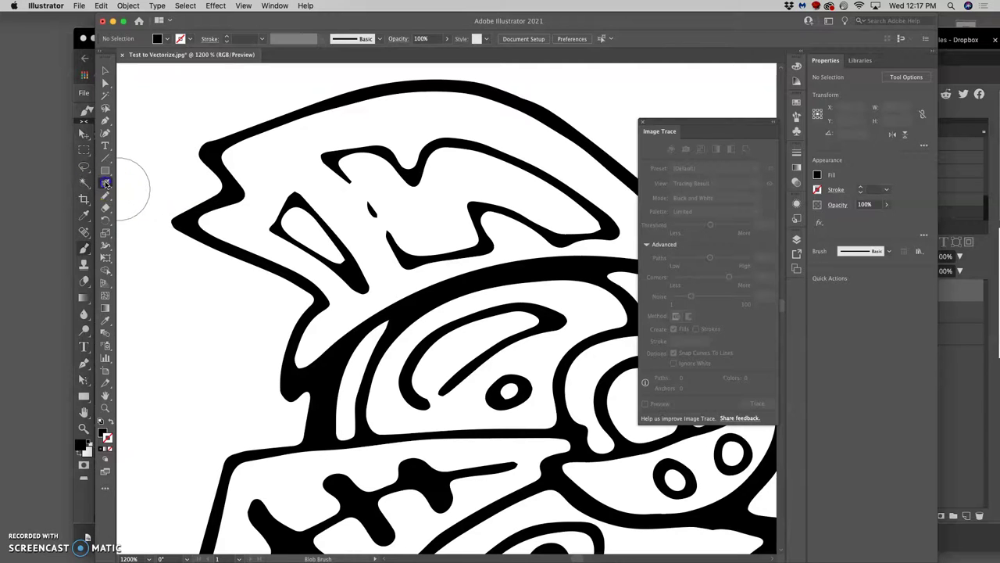
double_click(106, 185)
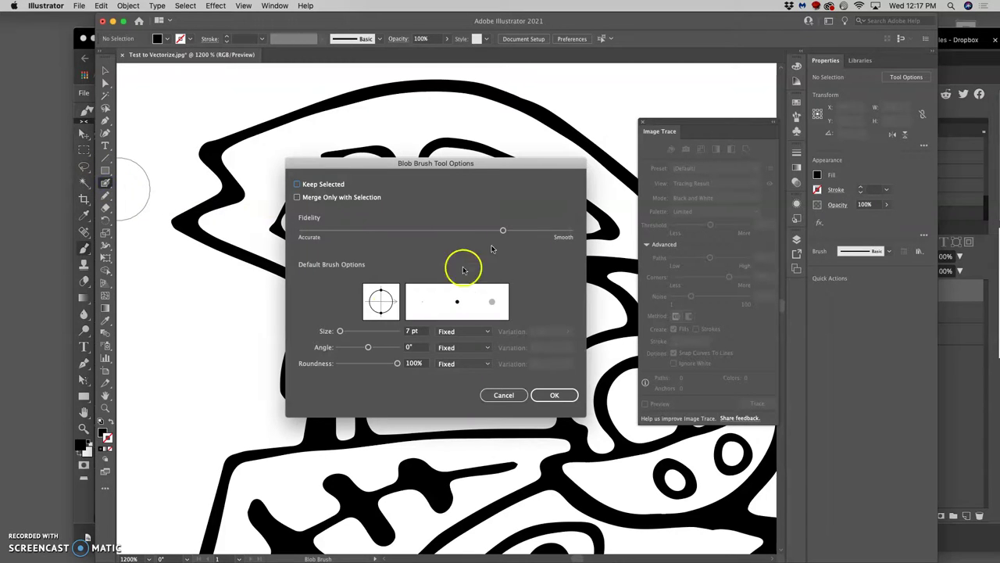
click(340, 331)
drag(340, 332, 338, 331)
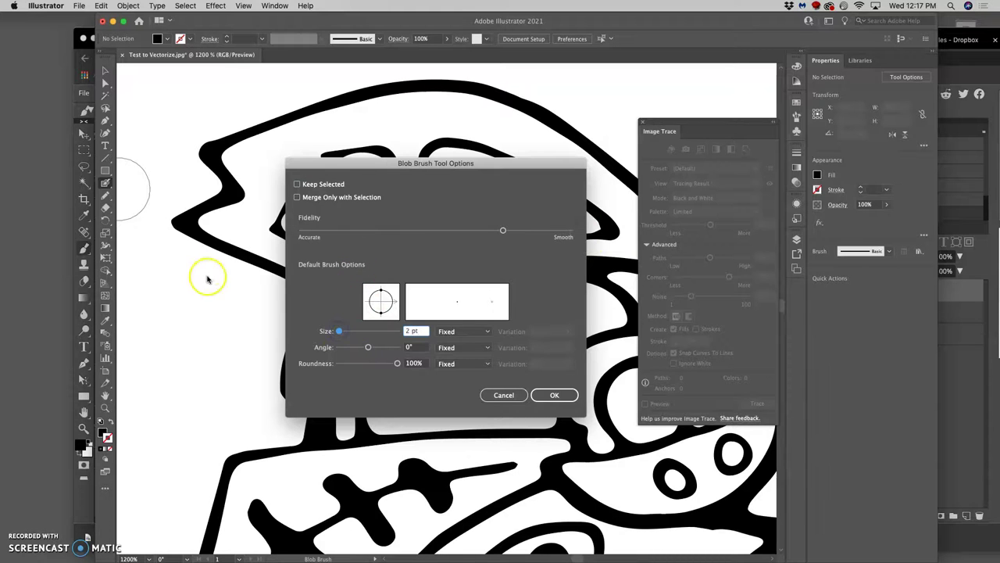
click(469, 331)
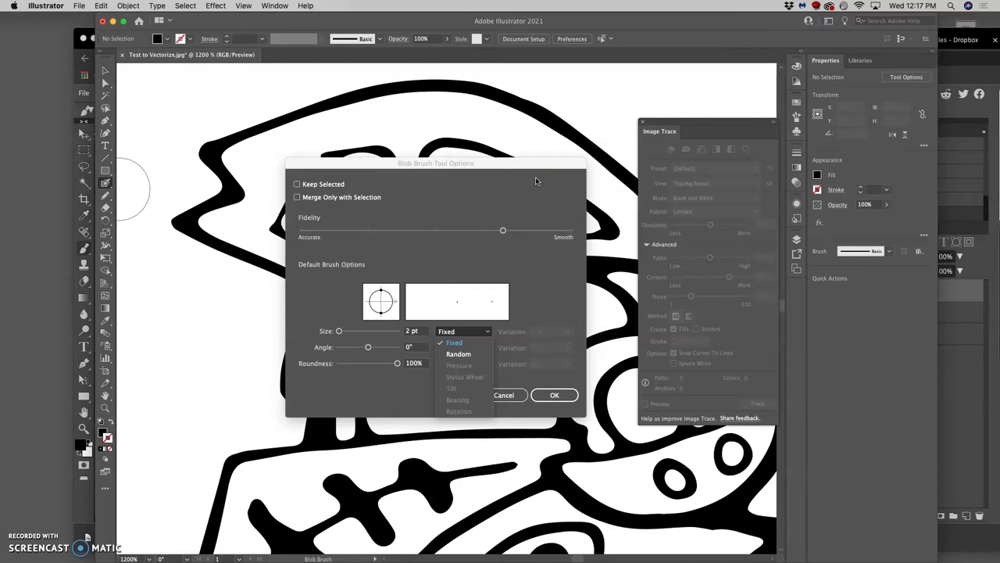
click(573, 227)
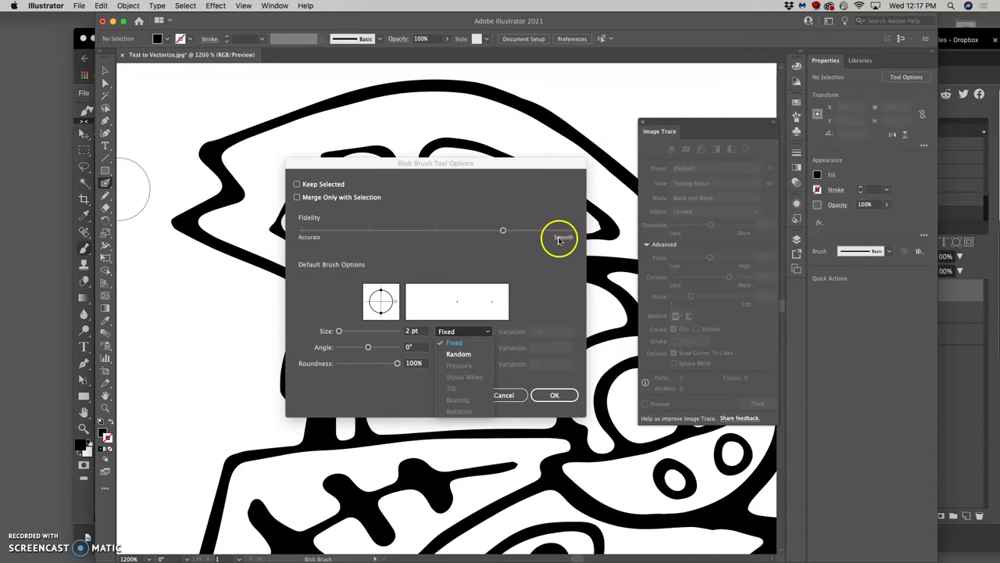